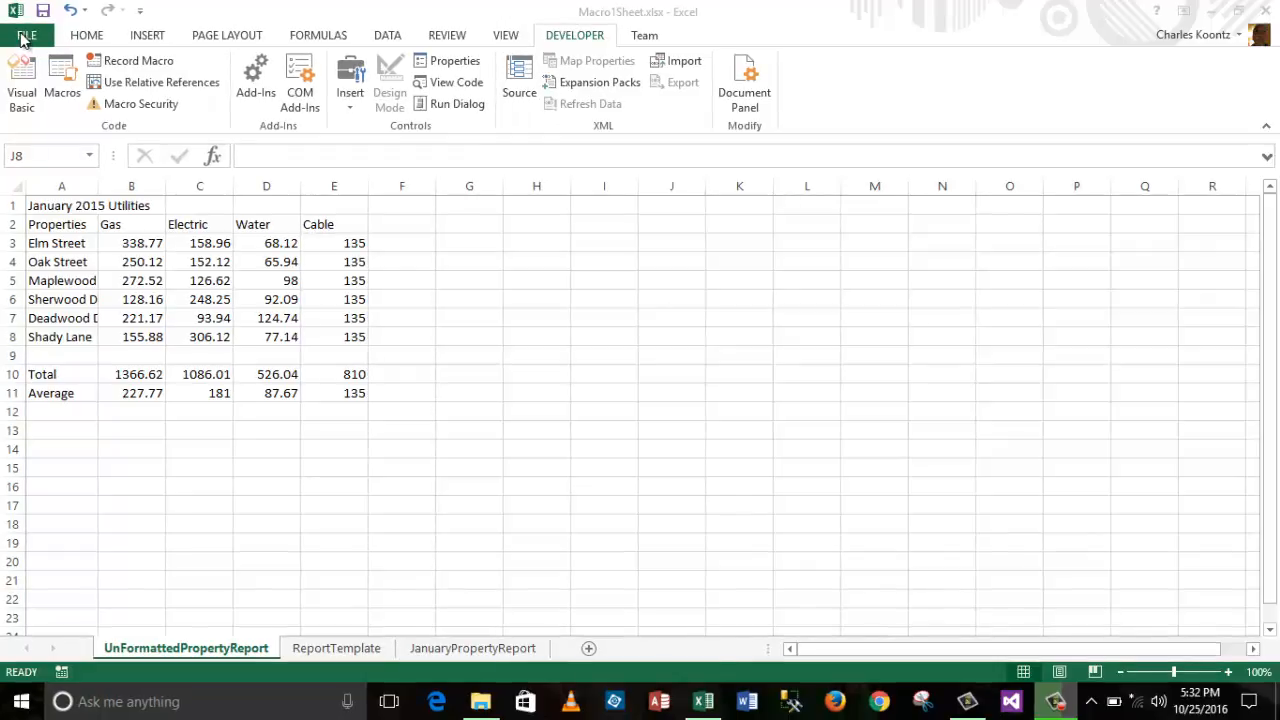
Step: Confirm Developer is checked under Main Tabs in Excel Options' Customize Ribbon settings
{"action": "left_click", "coordinate": [24, 40]}
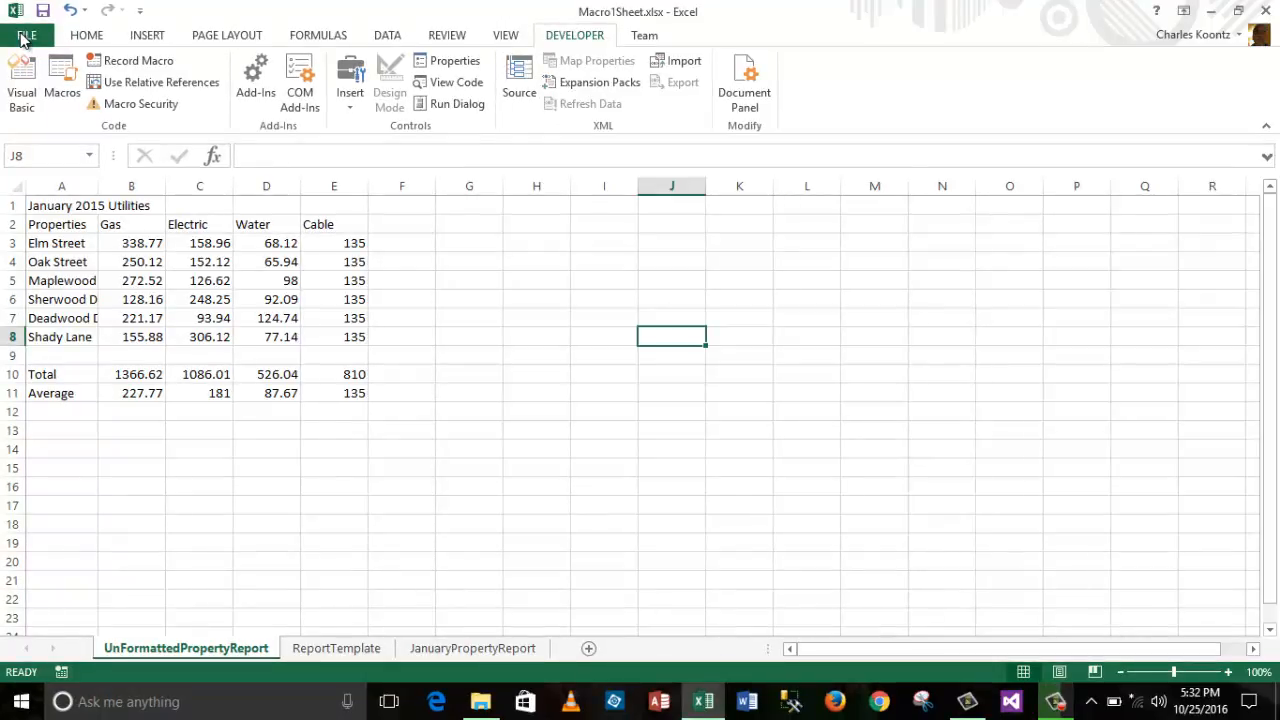
{"action": "left_click", "coordinate": [24, 38]}
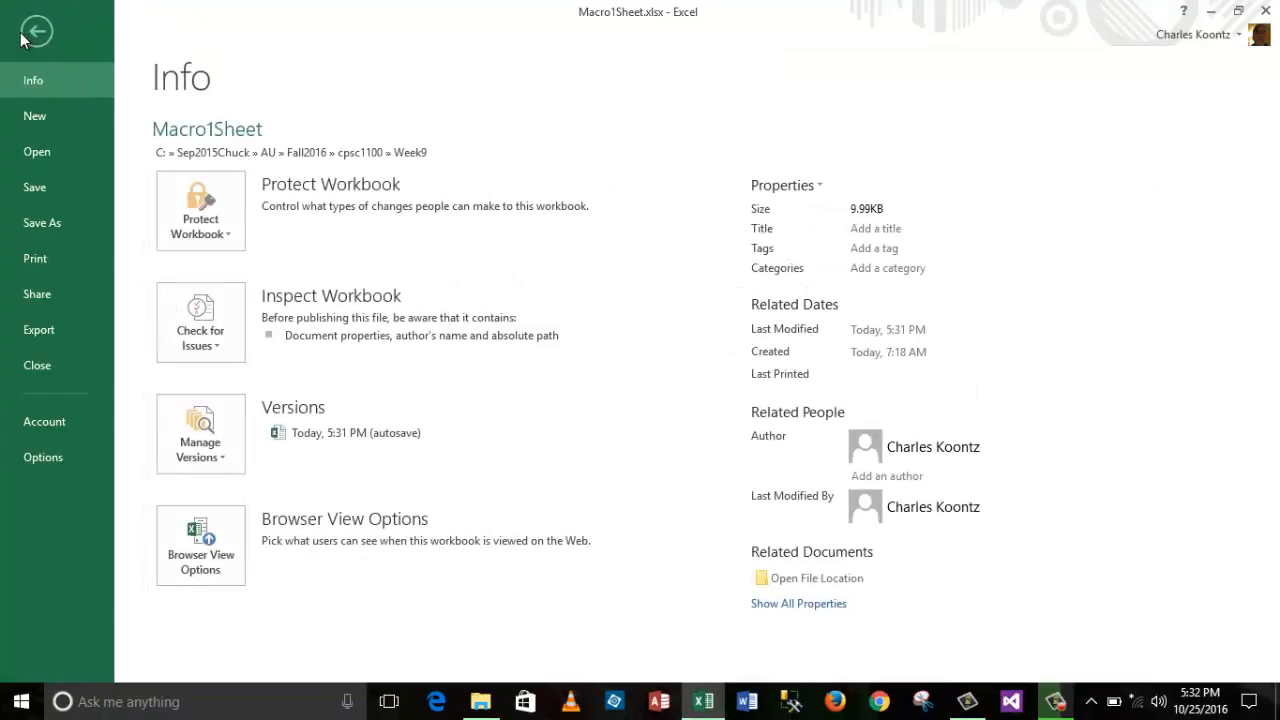
{"action": "left_click", "coordinate": [46, 459]}
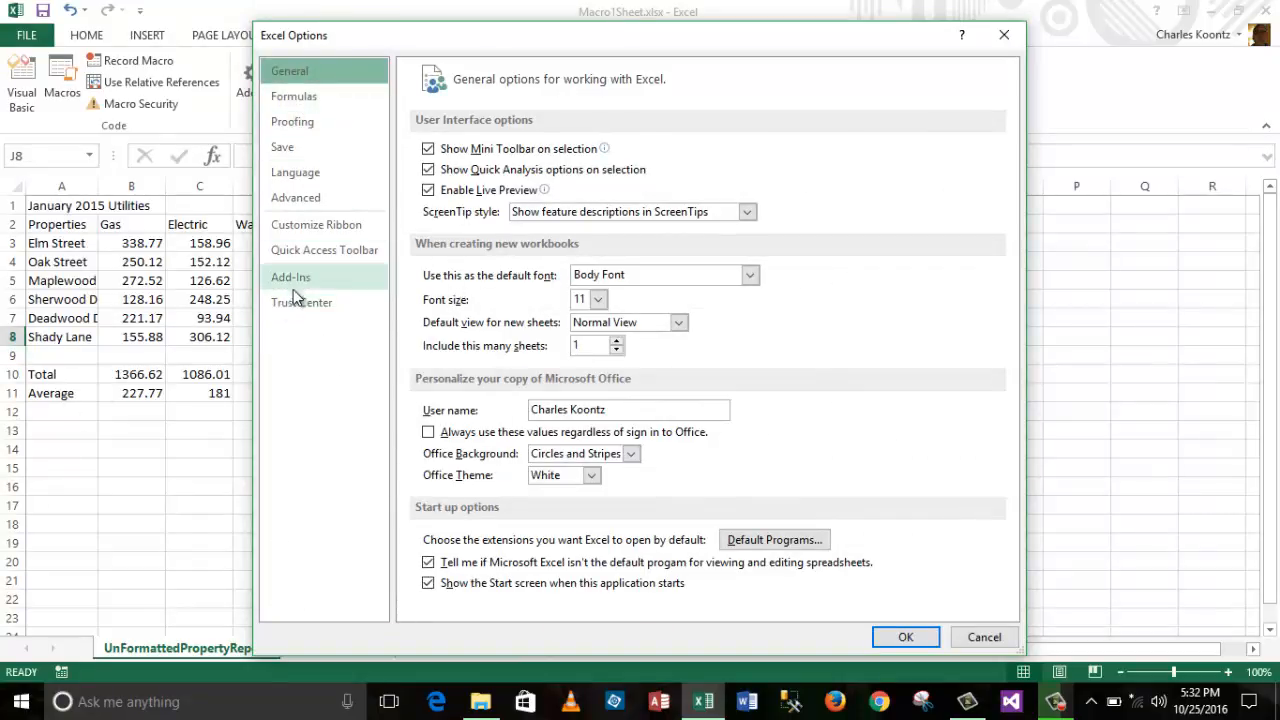
{"action": "left_click", "coordinate": [312, 226]}
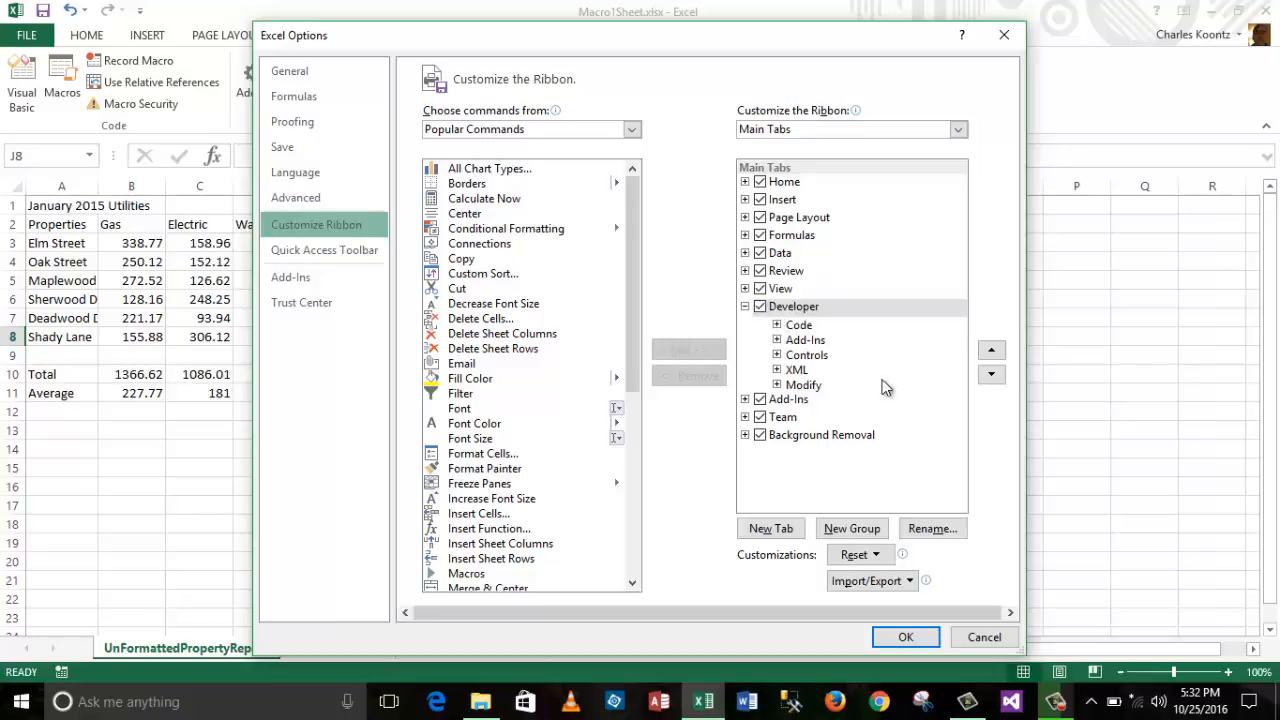
{"action": "left_click", "coordinate": [895, 641]}
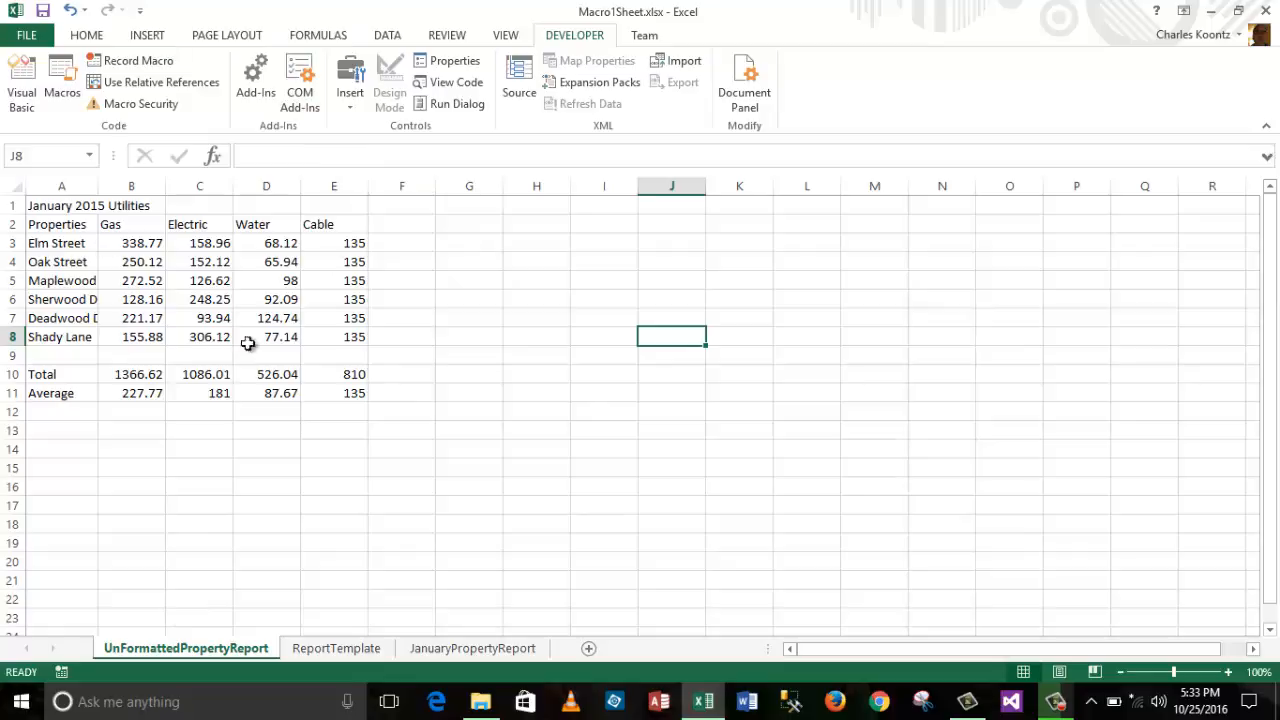
Step: Name the new macro Macro1FormatUtilityReport and give it the lowercase shortcut letter f
{"action": "left_click", "coordinate": [138, 62]}
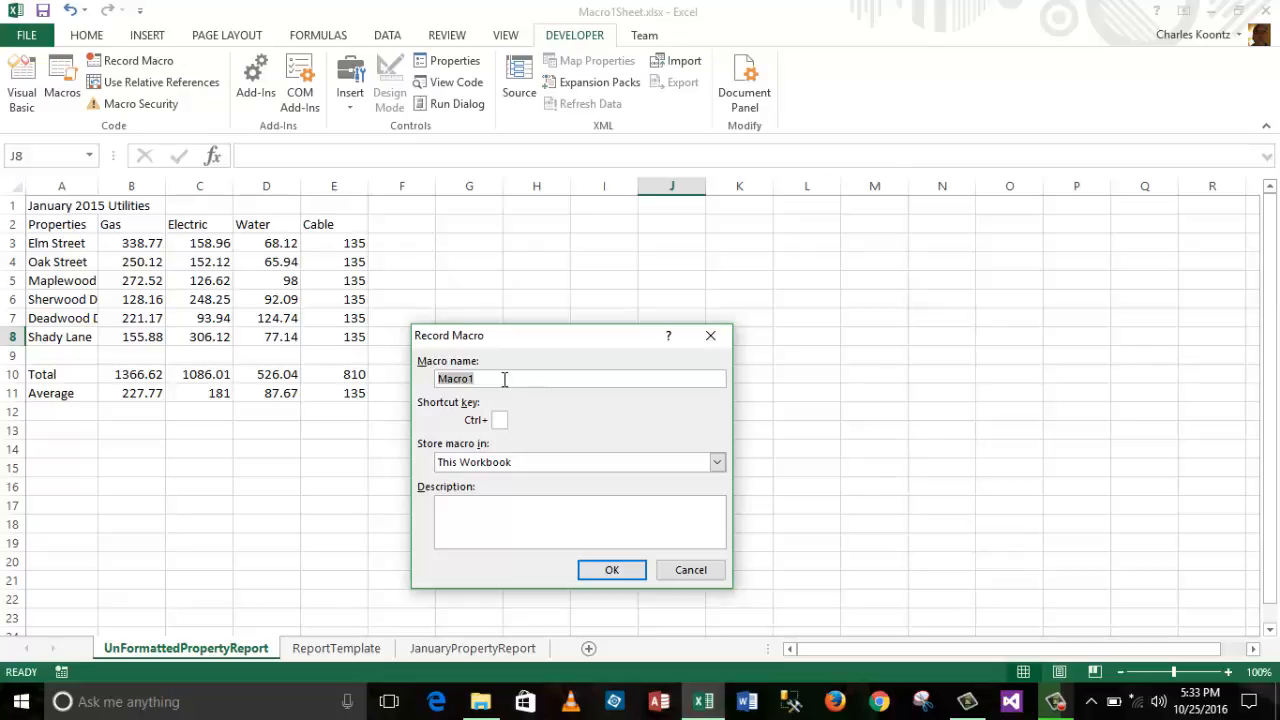
{"action": "left_click", "coordinate": [482, 374]}
{"action": "type", "text": "FormatU"}
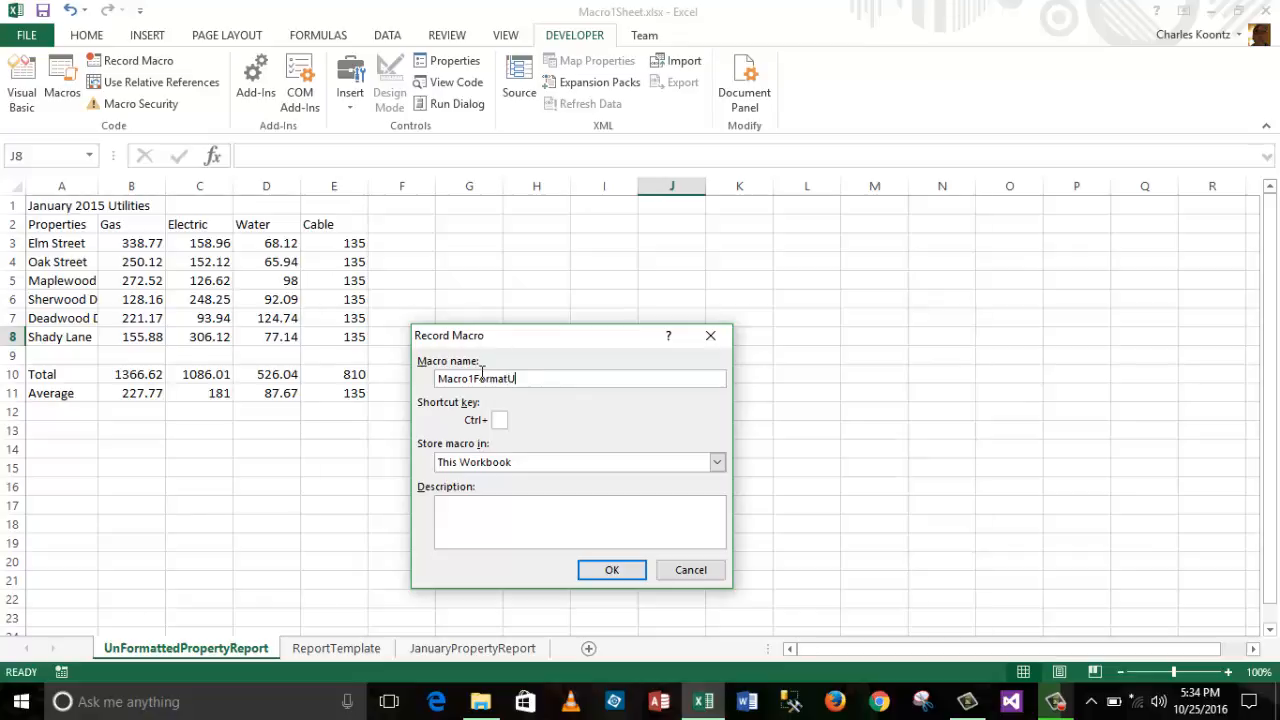
{"action": "type", "text": "tilityRepo"}
{"action": "type", "text": "rt"}
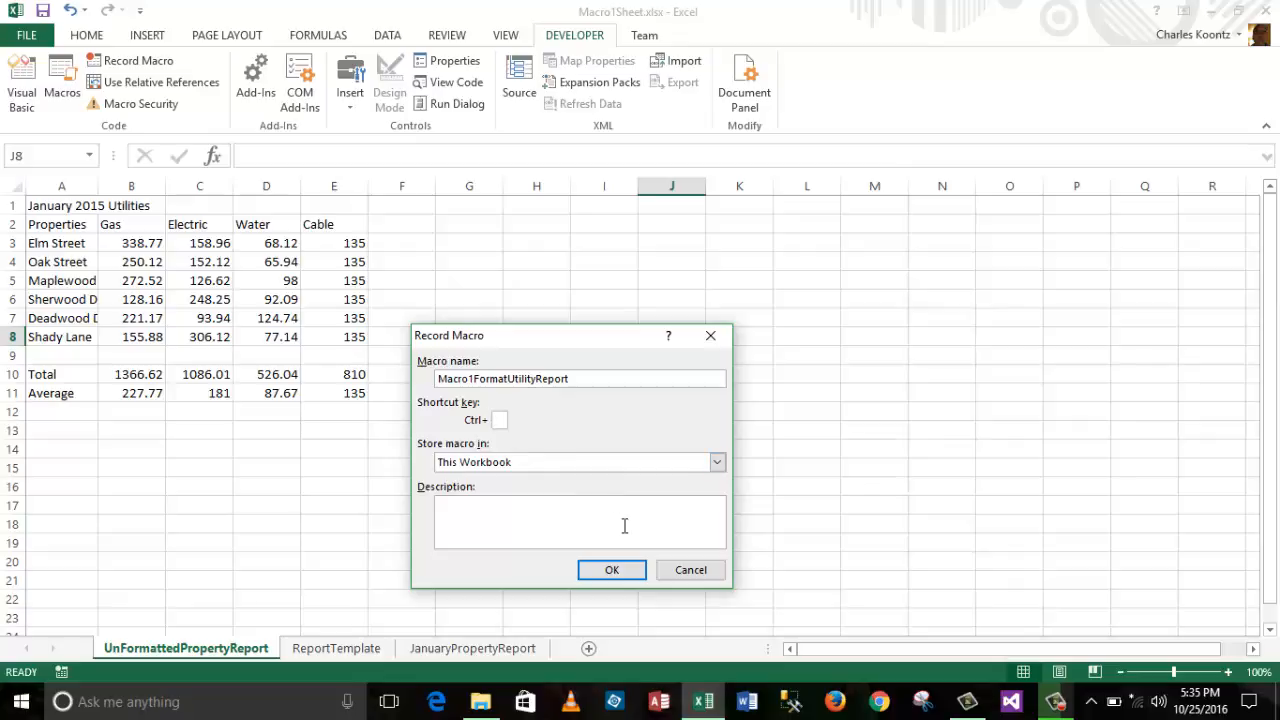
{"action": "type", "text": "F"}
{"action": "key", "text": "BackSpace"}
{"action": "type", "text": "f"}
Step: Enter the macro description 'Recorded formatting operations for property reports.'
{"action": "left_click", "coordinate": [463, 508]}
{"action": "type", "text": "Recorde"}
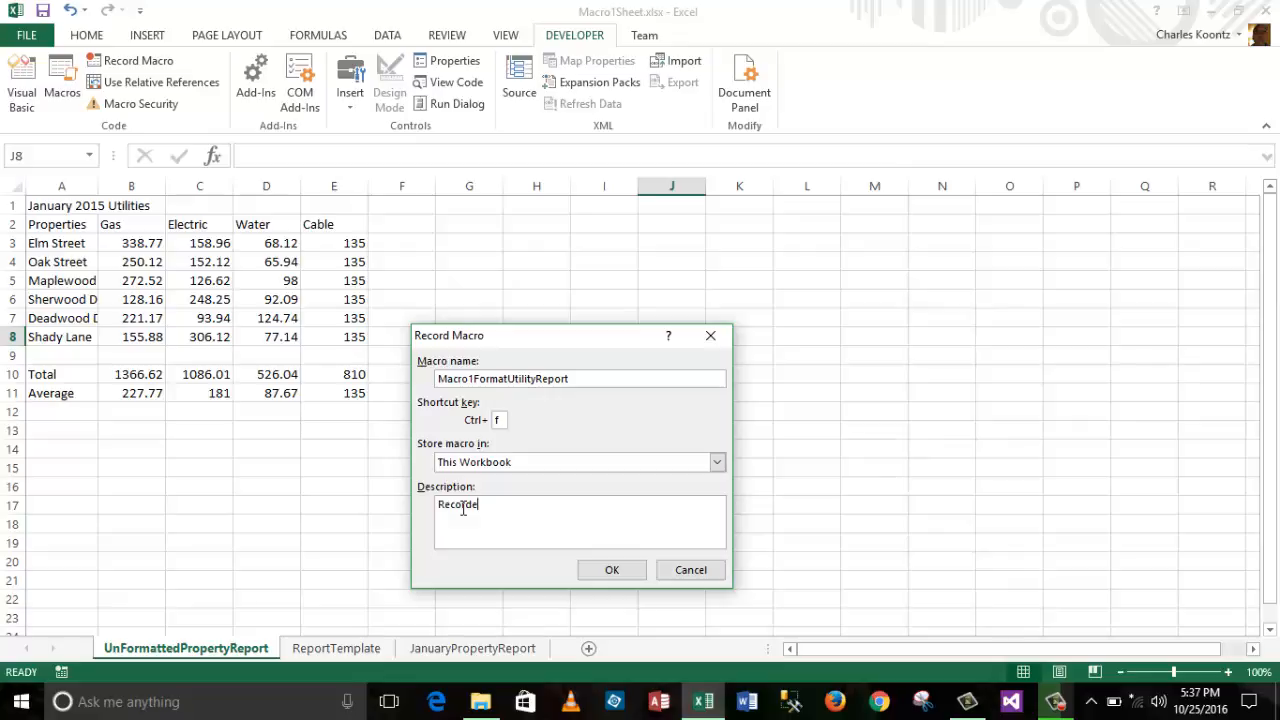
{"action": "type", "text": "d formatting operations for"}
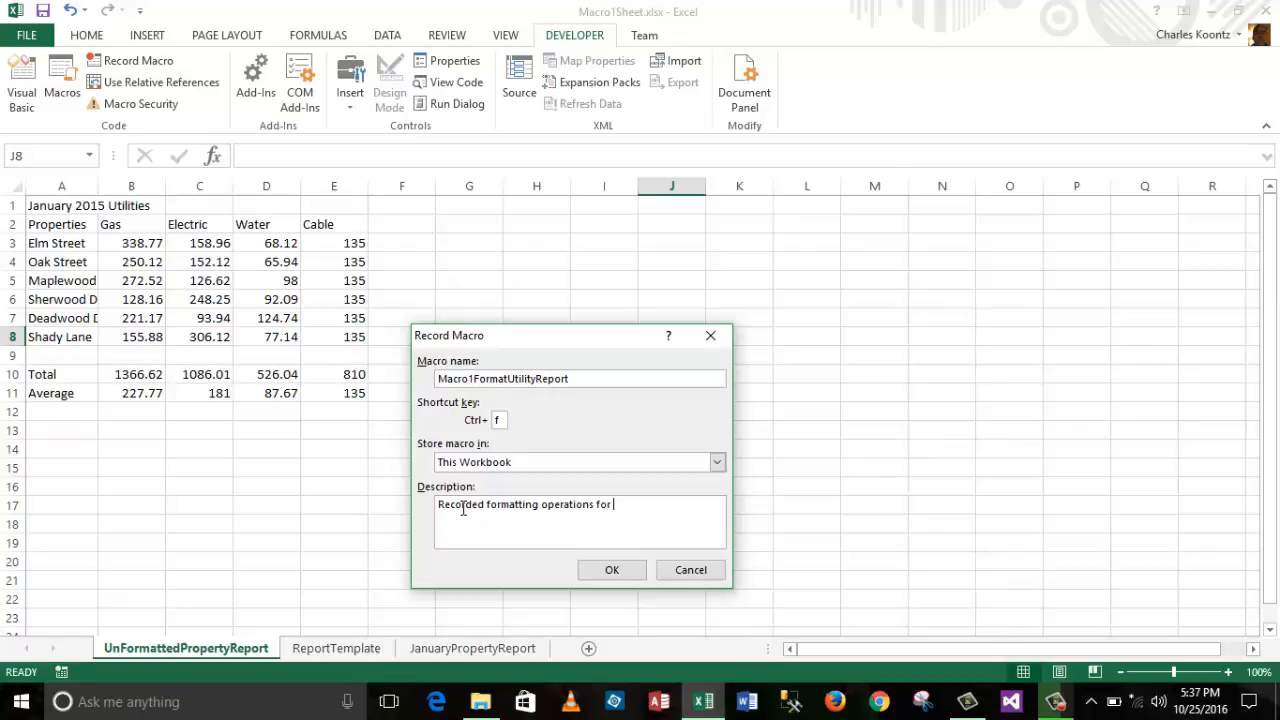
{"action": "type", "text": " property reports."}
Step: Start recording, then widen column A so names like Maplewood Drive show fully
{"action": "left_click", "coordinate": [620, 573]}
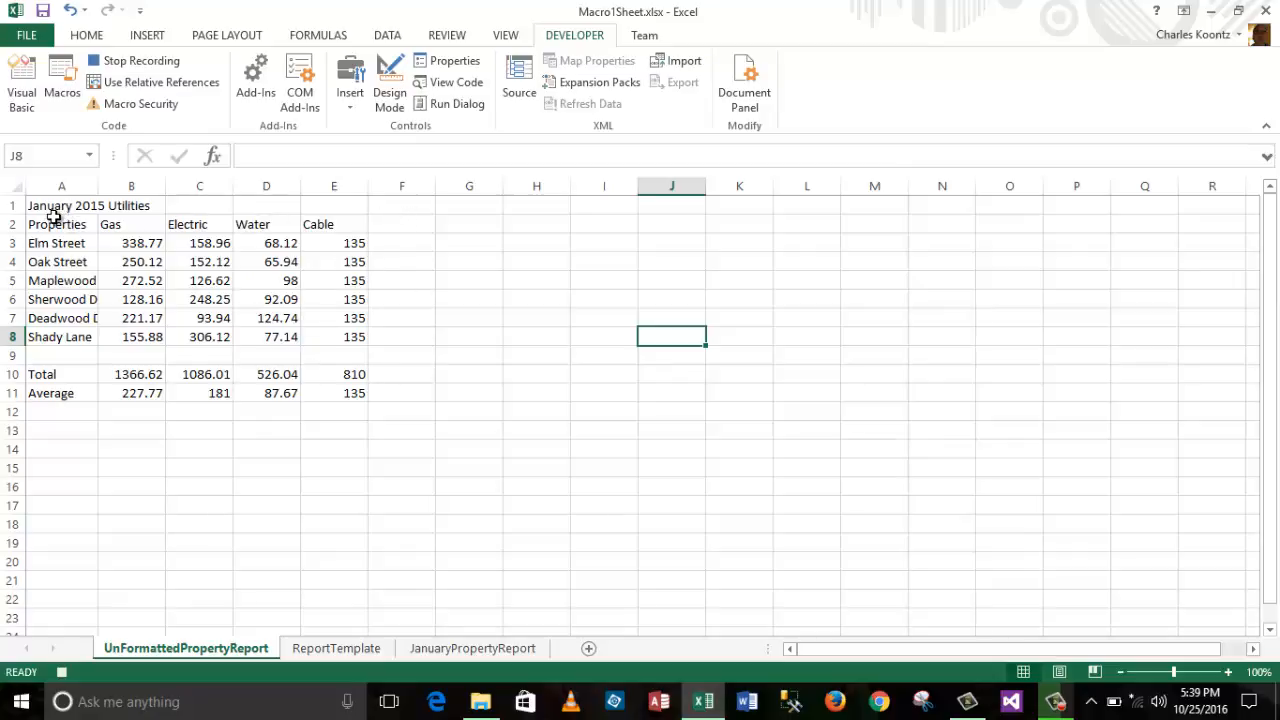
{"action": "left_click_drag", "start_coordinate": [99, 187], "coordinate": [180, 194]}
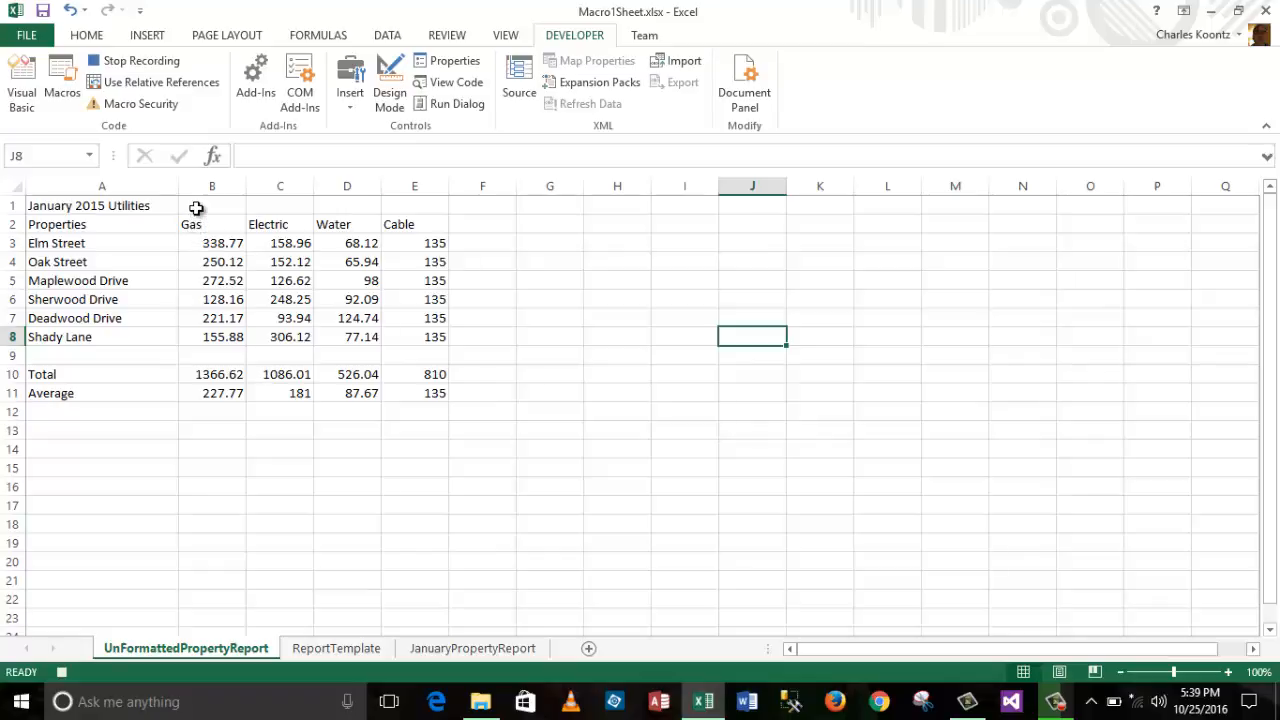
Step: AutoFit columns B through E to the Gas, Electric, Water and Cable figures
{"action": "left_click_drag", "start_coordinate": [194, 207], "coordinate": [448, 400]}
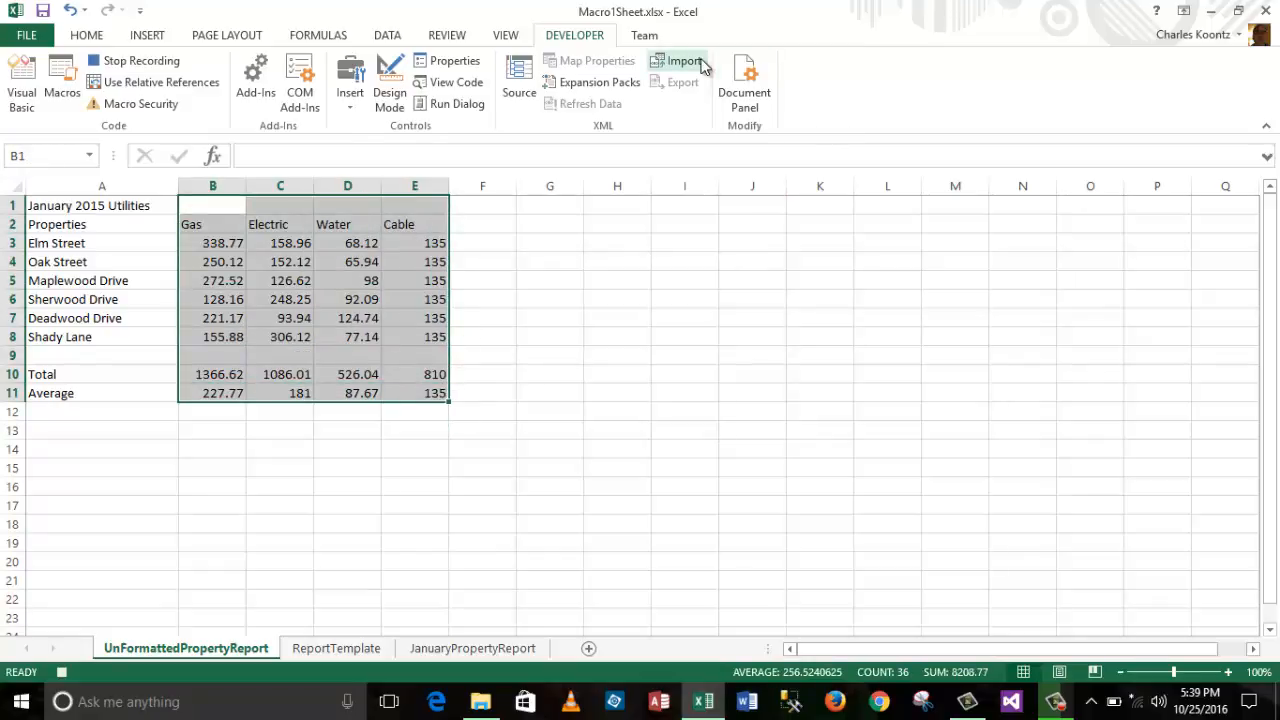
{"action": "left_click", "coordinate": [87, 37]}
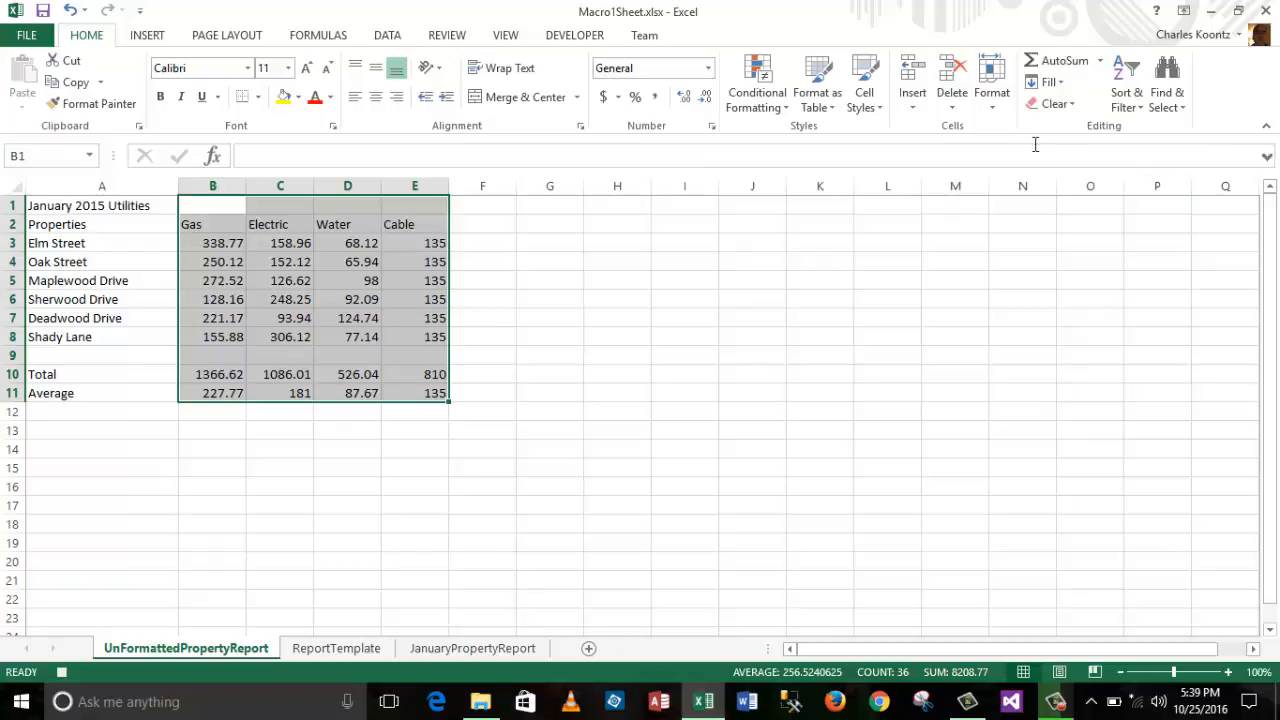
{"action": "left_click", "coordinate": [996, 110]}
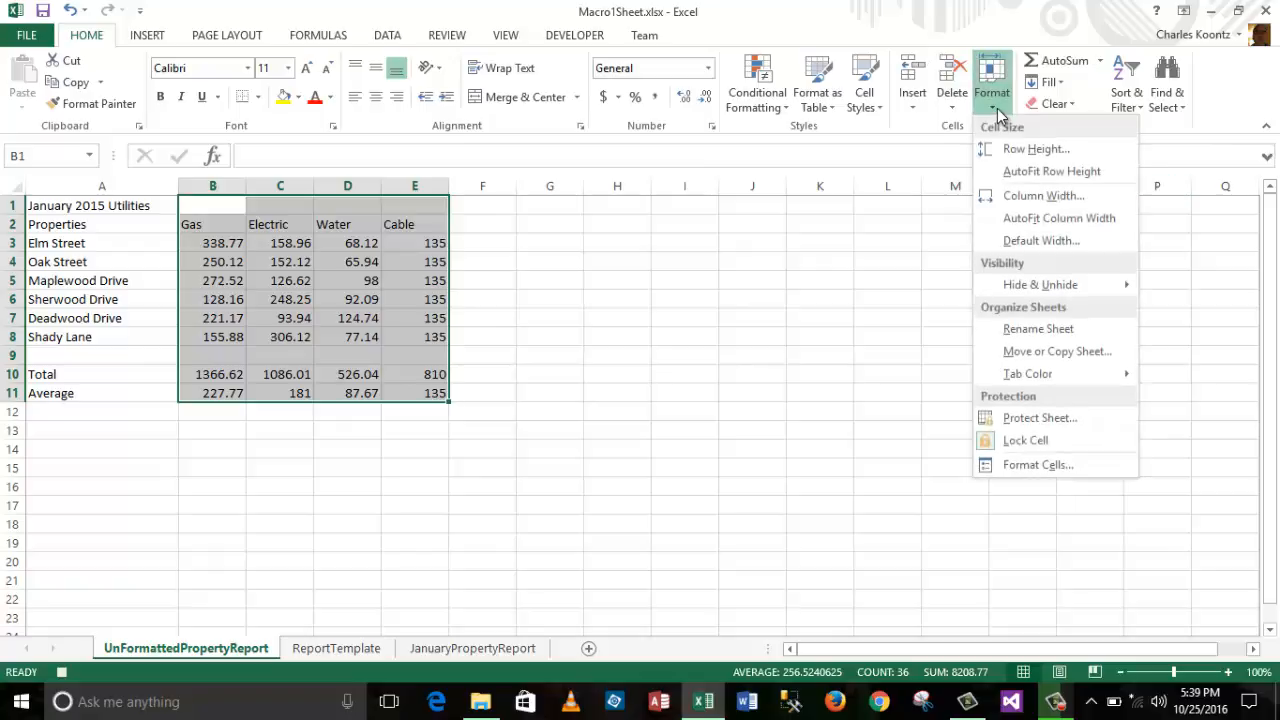
{"action": "left_click", "coordinate": [1034, 222]}
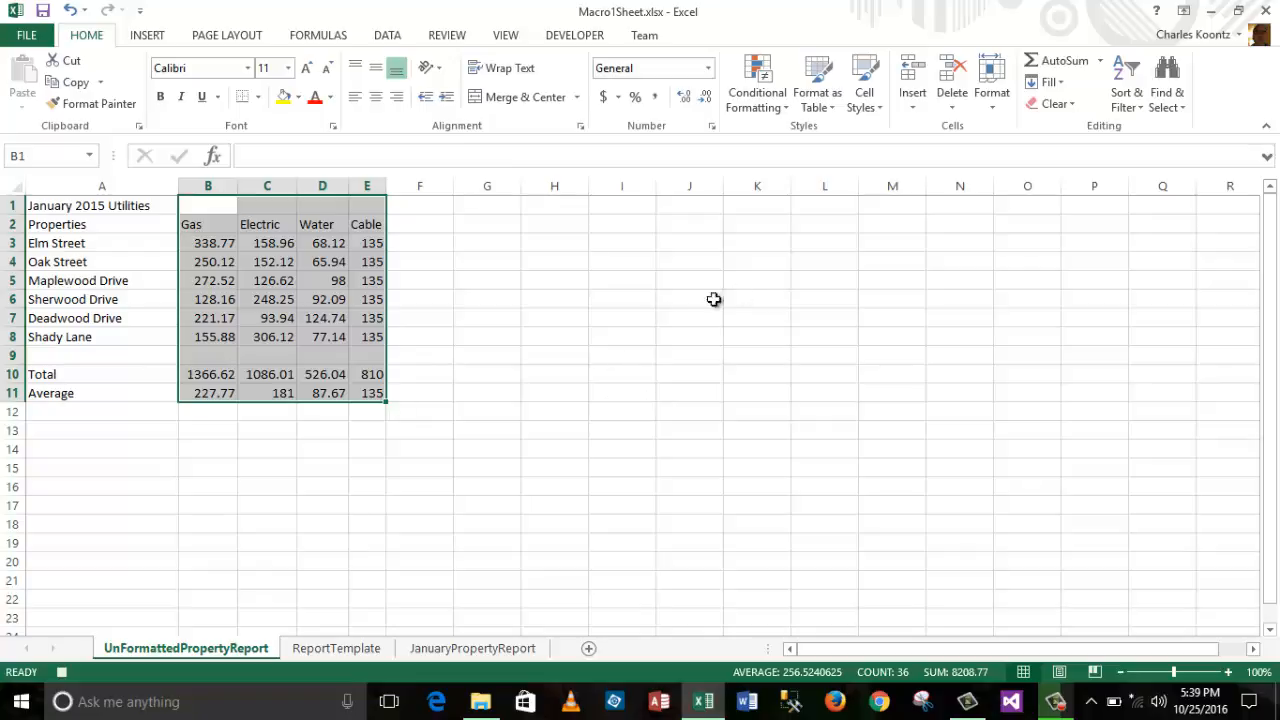
{"action": "left_click", "coordinate": [556, 419]}
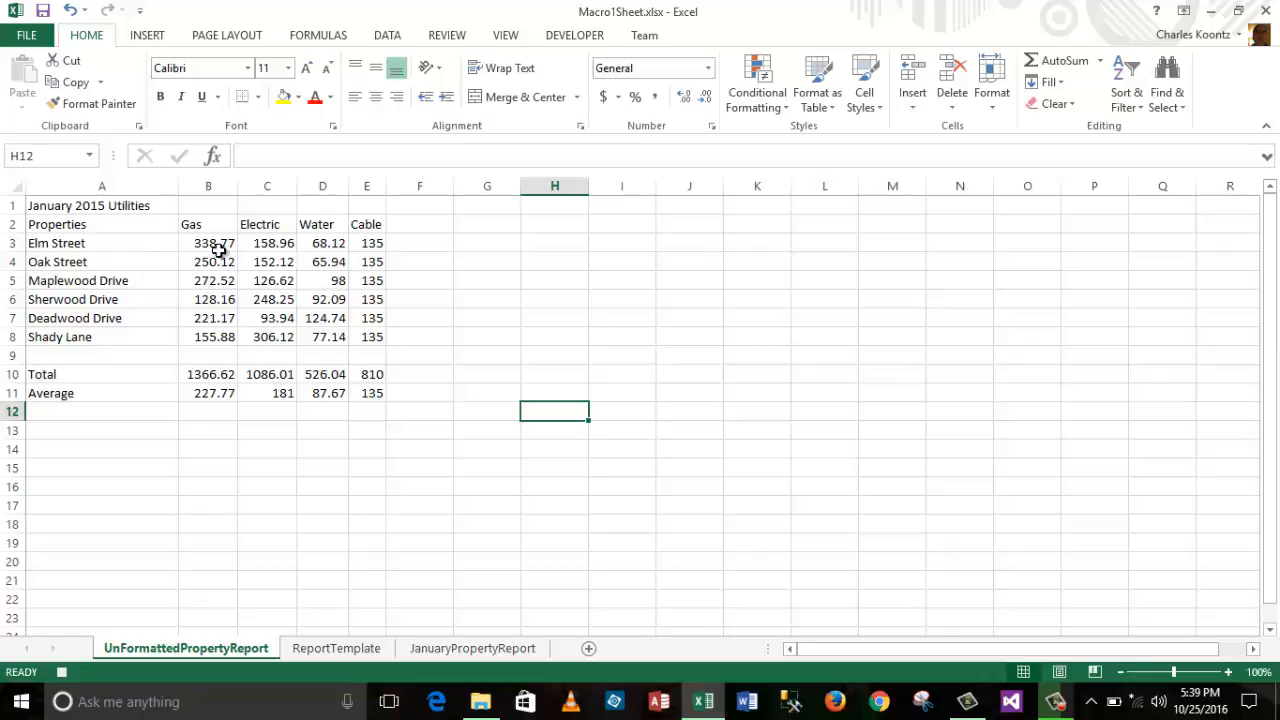
Step: Colour the Gas, Electric, Water and Cable figures in B3:E8 blue
{"action": "left_click_drag", "start_coordinate": [206, 243], "coordinate": [368, 344]}
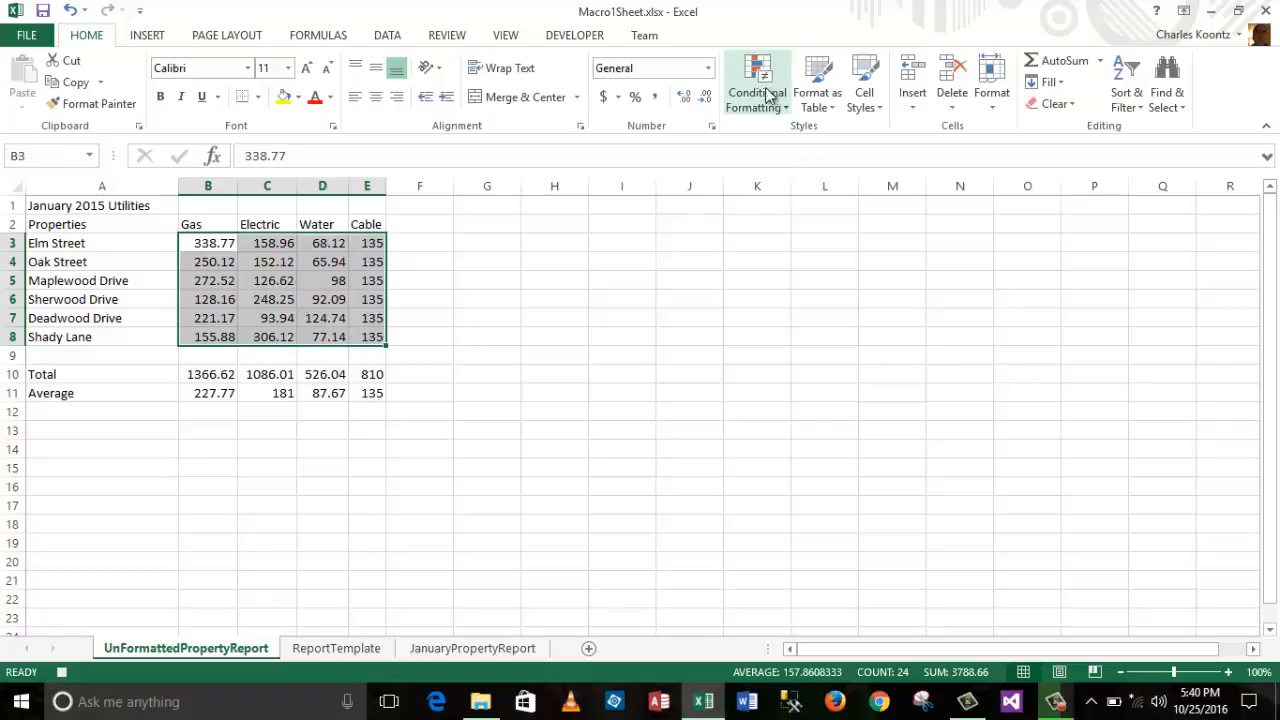
{"action": "left_click", "coordinate": [331, 97]}
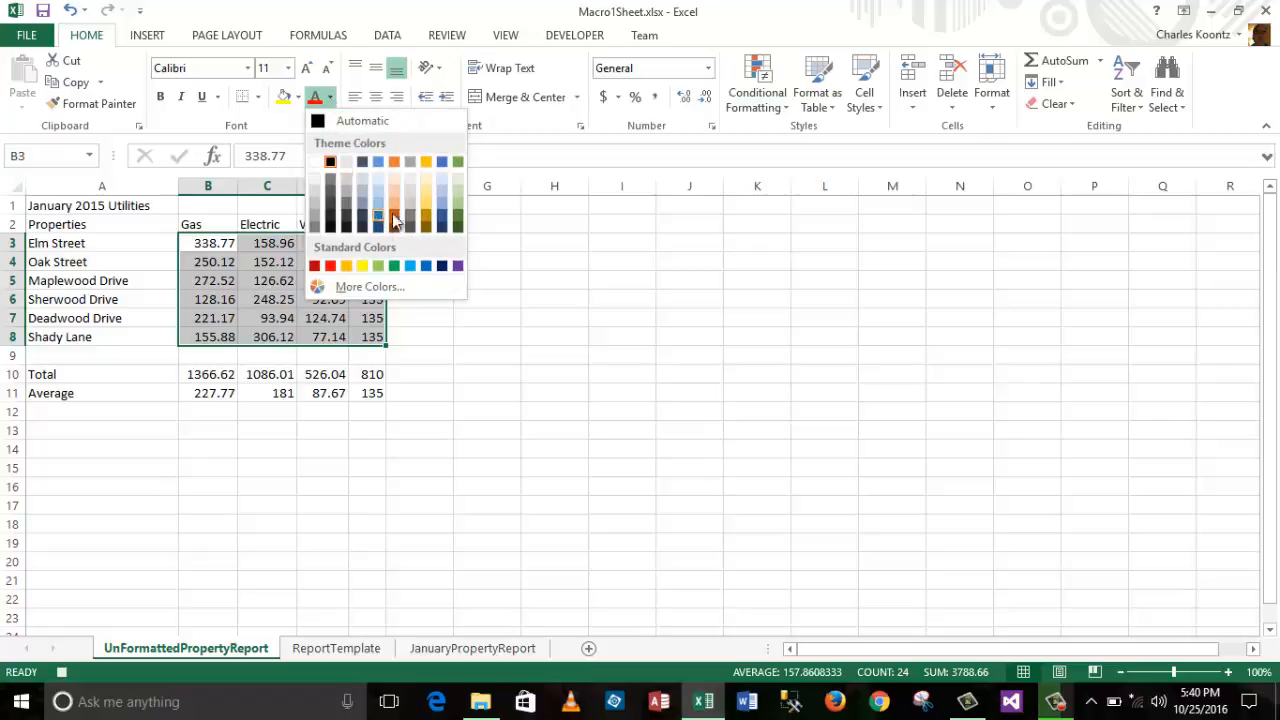
{"action": "left_click", "coordinate": [441, 266]}
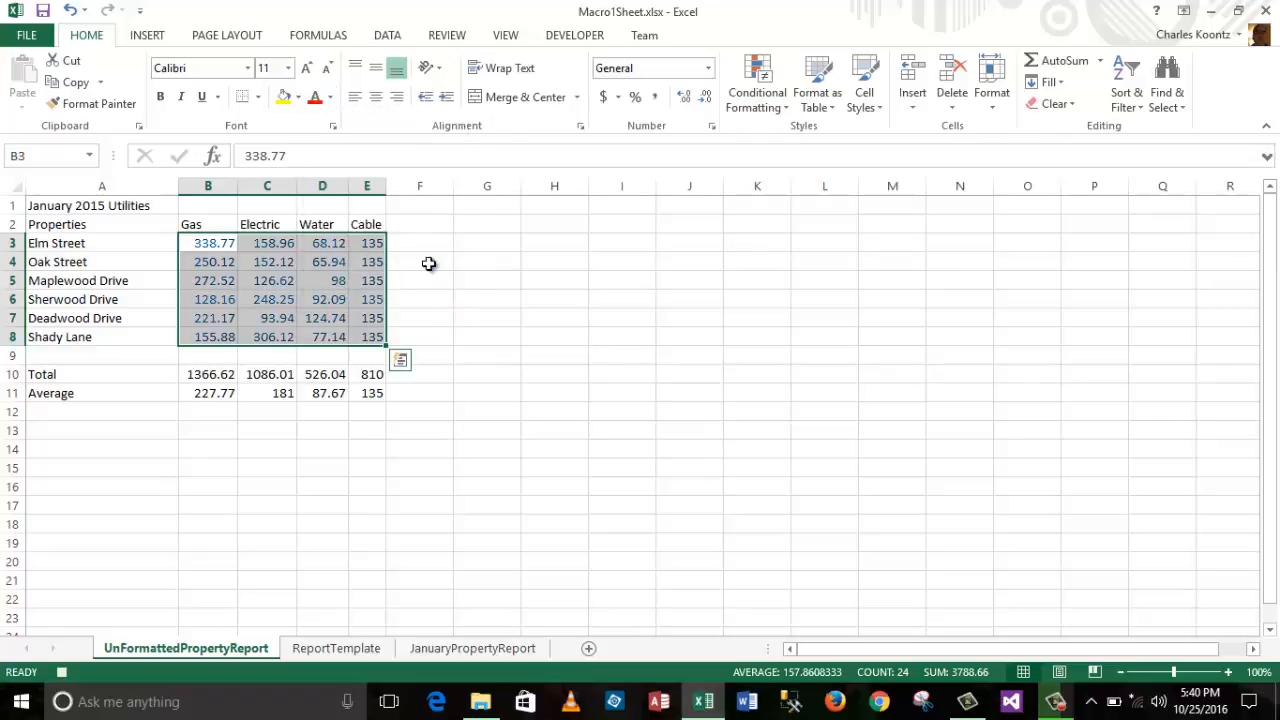
{"action": "left_click", "coordinate": [612, 265]}
Step: Bold the A2:E2 header row and give it a light blue-gray fill
{"action": "left_click_drag", "start_coordinate": [56, 226], "coordinate": [377, 234]}
{"action": "left_click", "coordinate": [161, 97]}
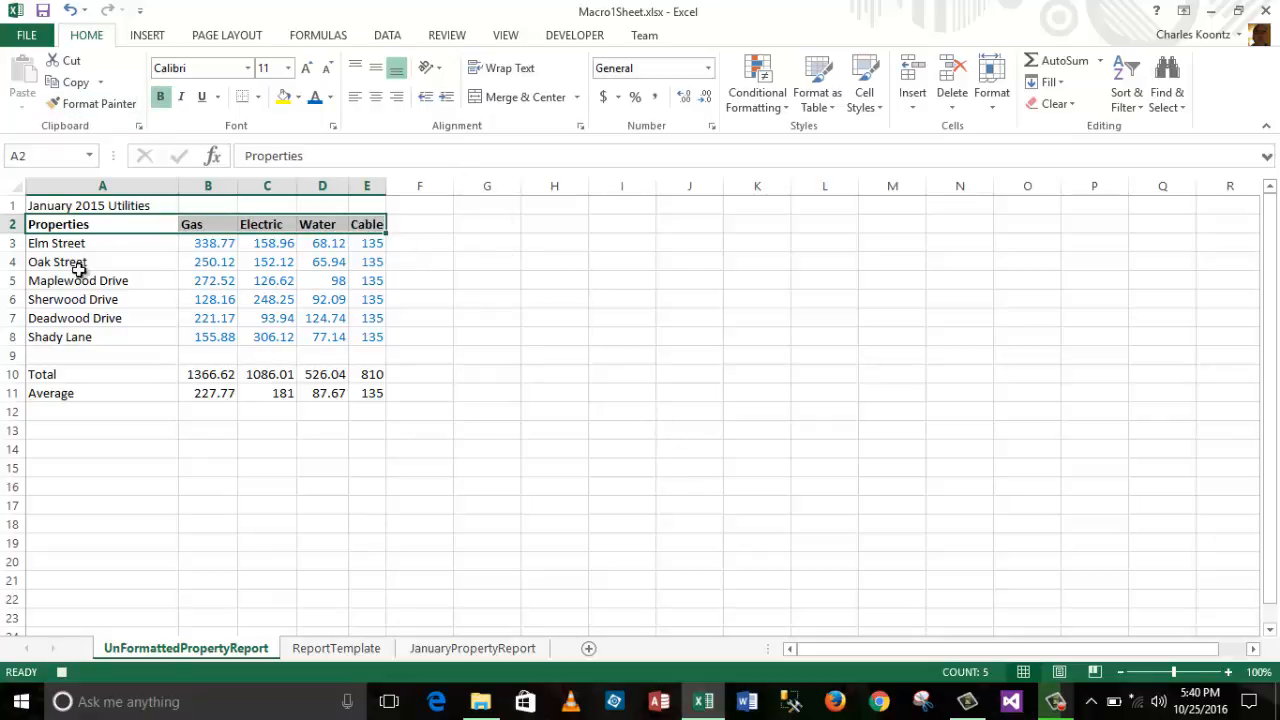
{"action": "left_click", "coordinate": [330, 97]}
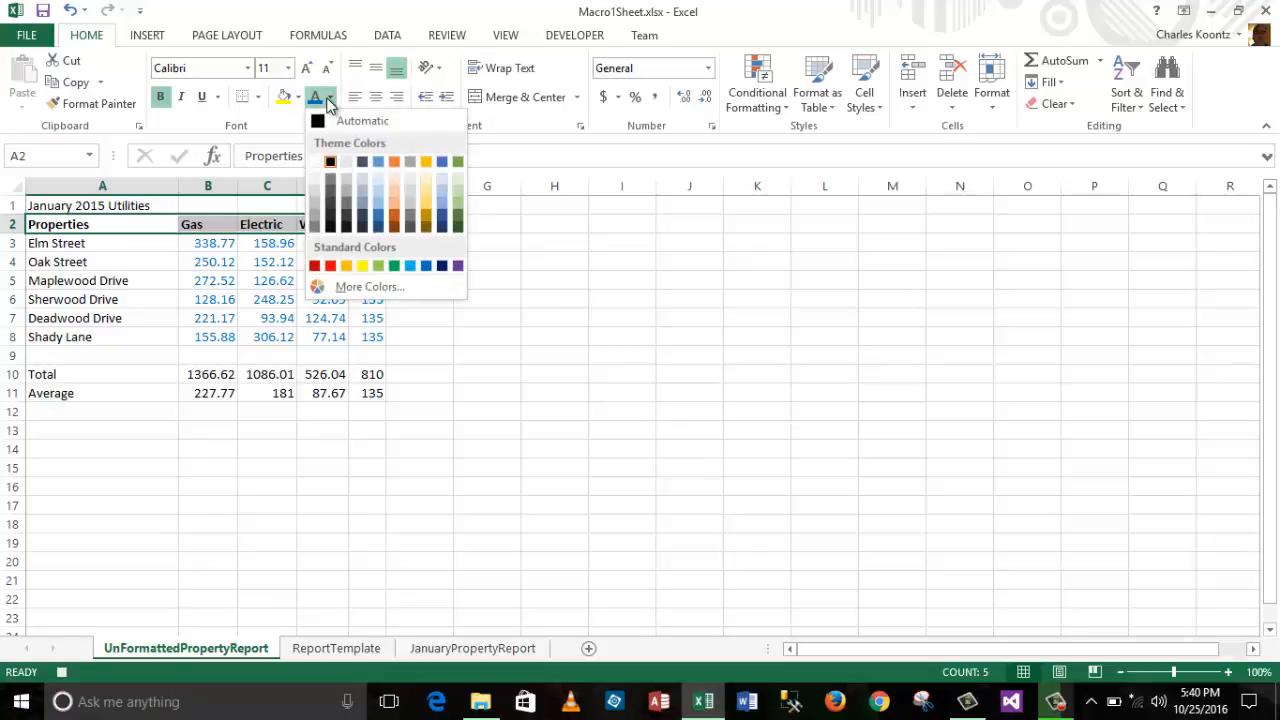
{"action": "left_click", "coordinate": [378, 195]}
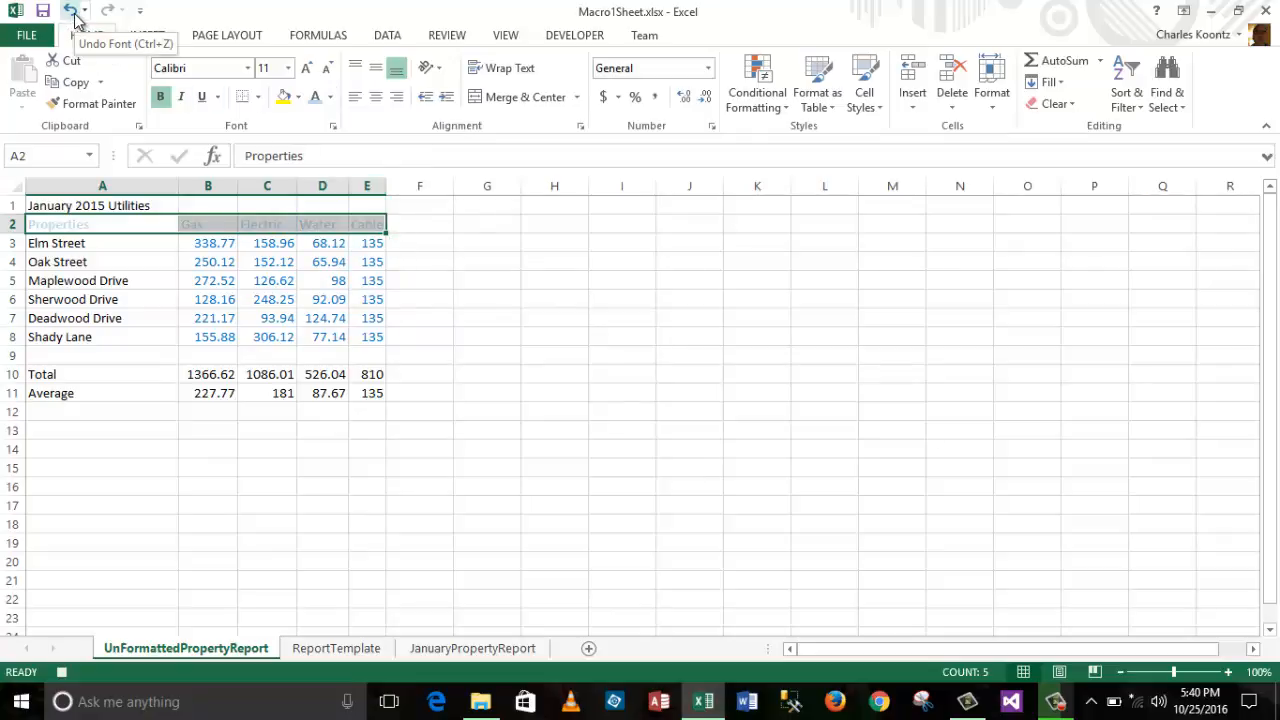
{"action": "left_click", "coordinate": [70, 12]}
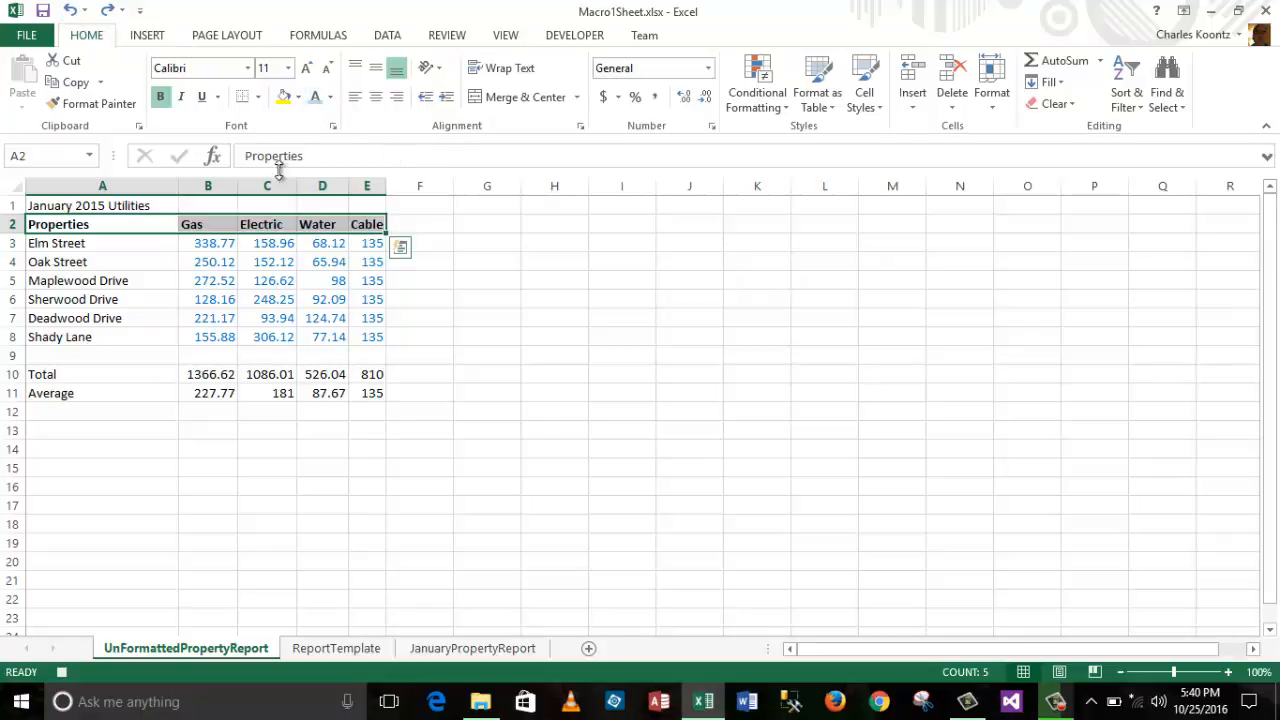
{"action": "left_click", "coordinate": [297, 97]}
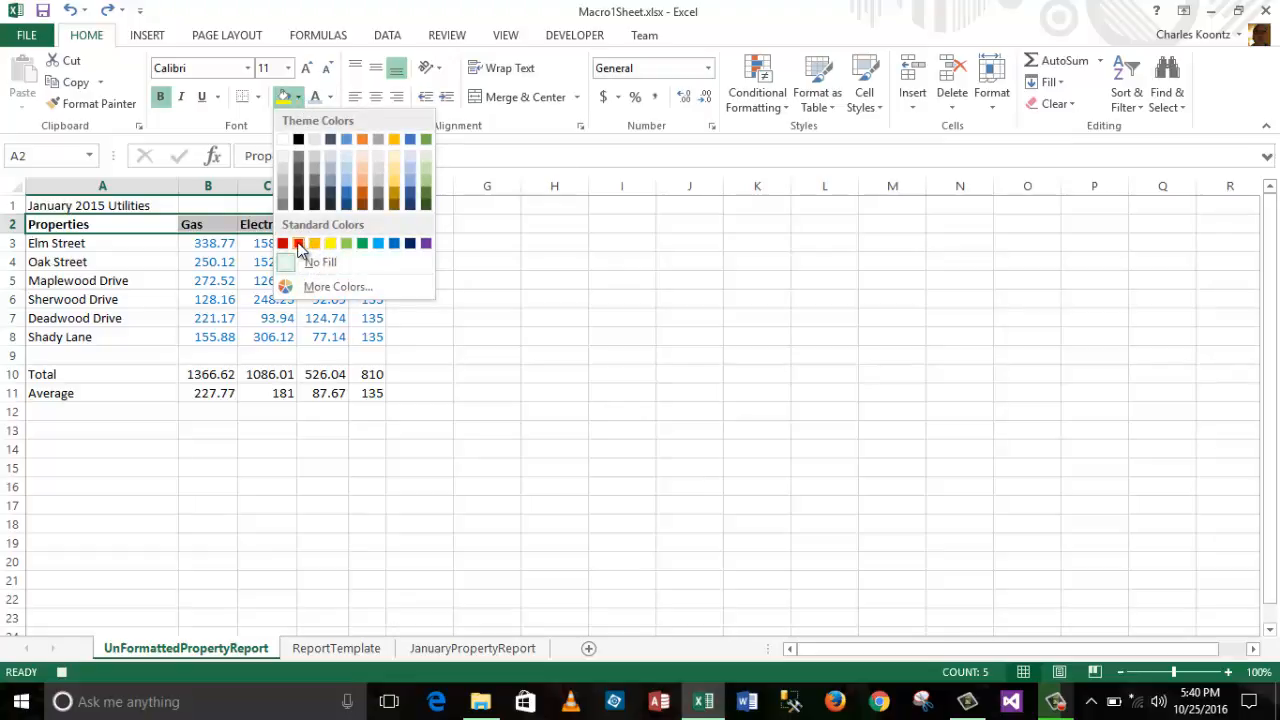
{"action": "left_click", "coordinate": [330, 163]}
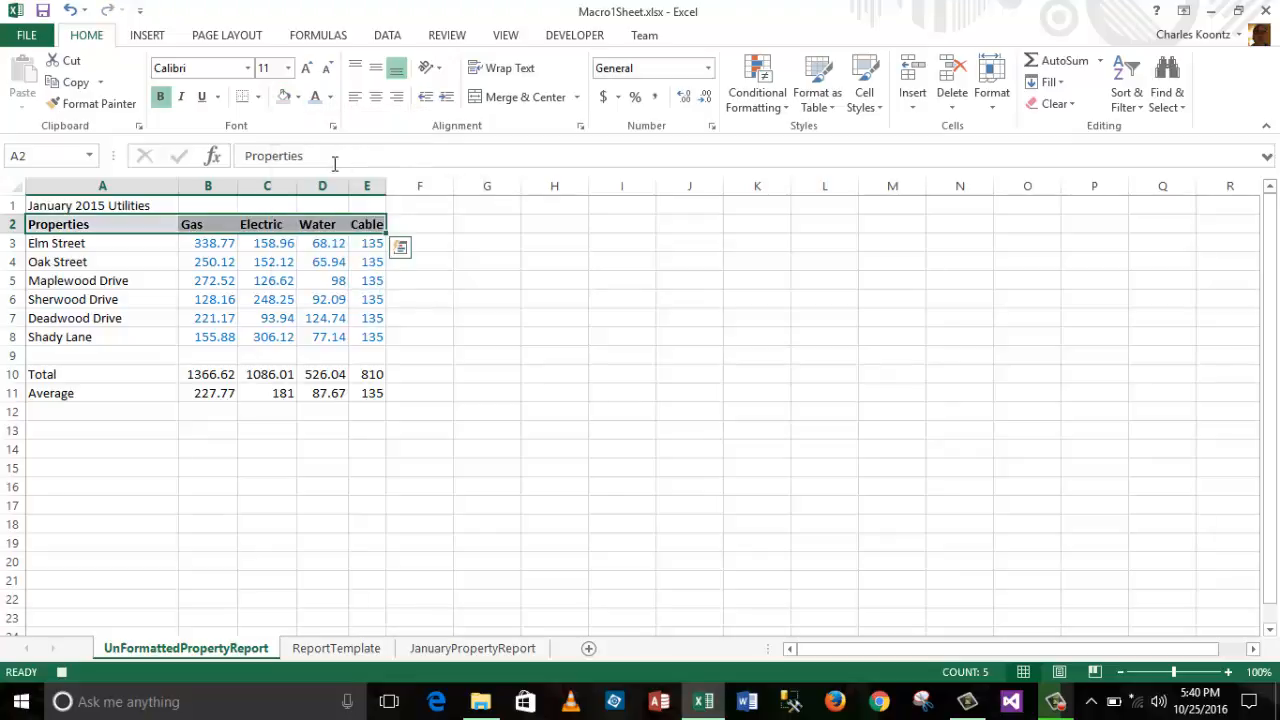
{"action": "left_click", "coordinate": [516, 384]}
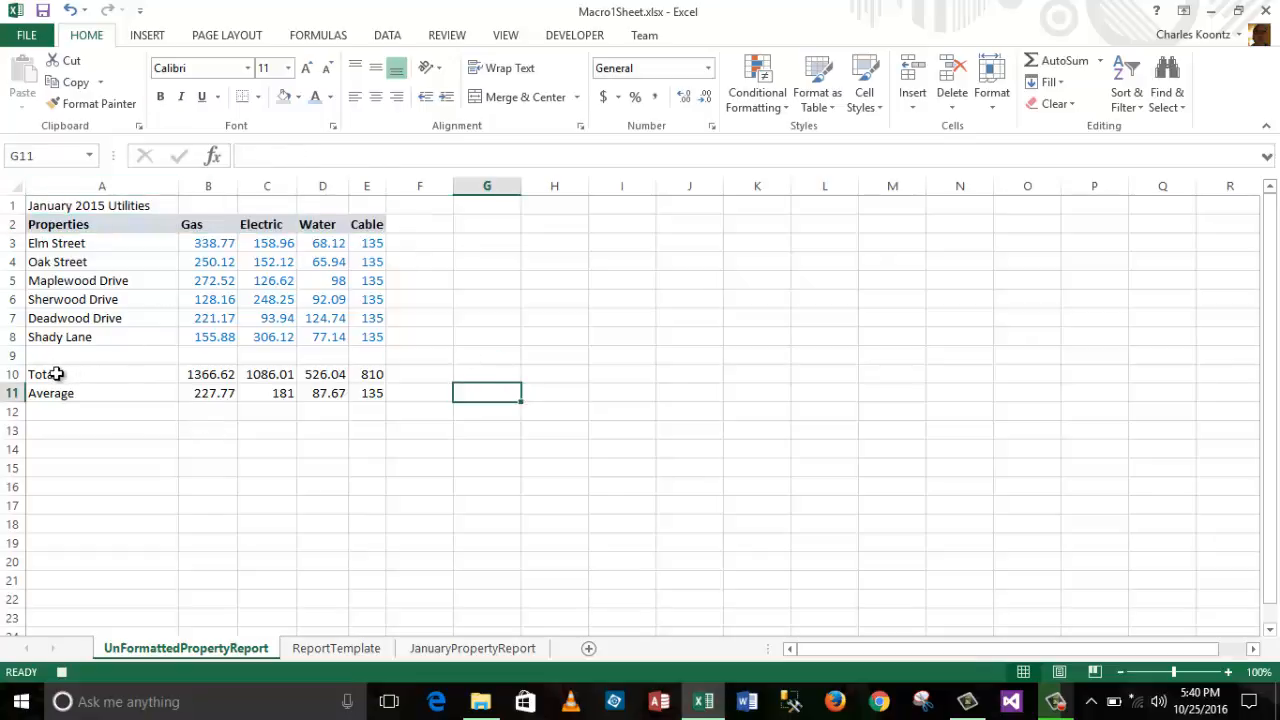
Step: Bold the Total and Average rows in A10:E11
{"action": "left_click_drag", "start_coordinate": [55, 374], "coordinate": [374, 386]}
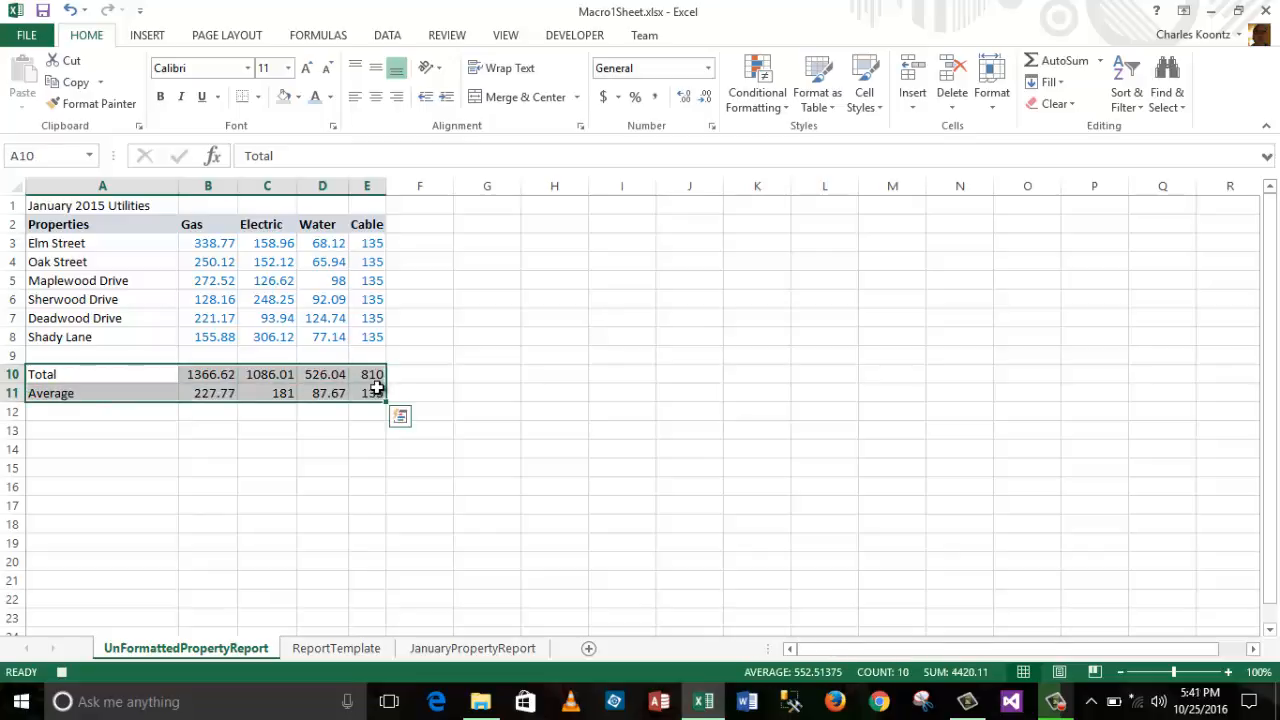
{"action": "left_click", "coordinate": [160, 96]}
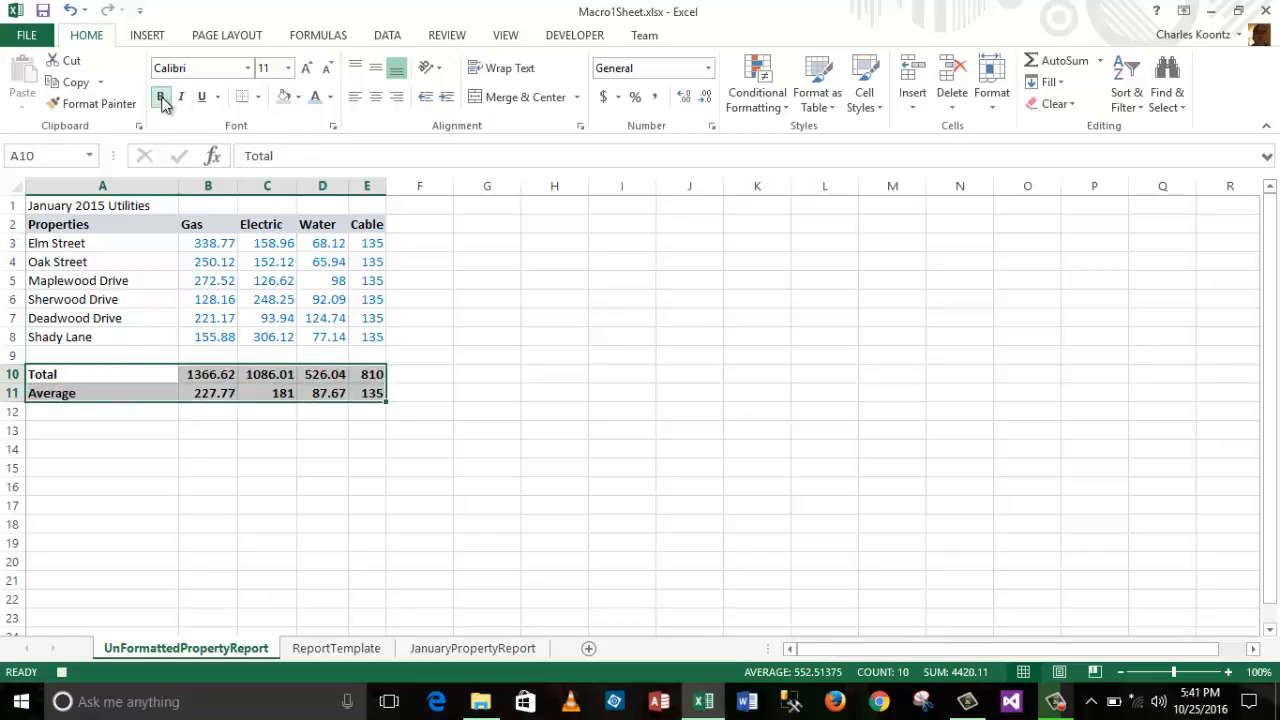
{"action": "left_click", "coordinate": [481, 423]}
Step: Colour the B10:E11 total and average figures light blue
{"action": "left_click_drag", "start_coordinate": [211, 373], "coordinate": [370, 392]}
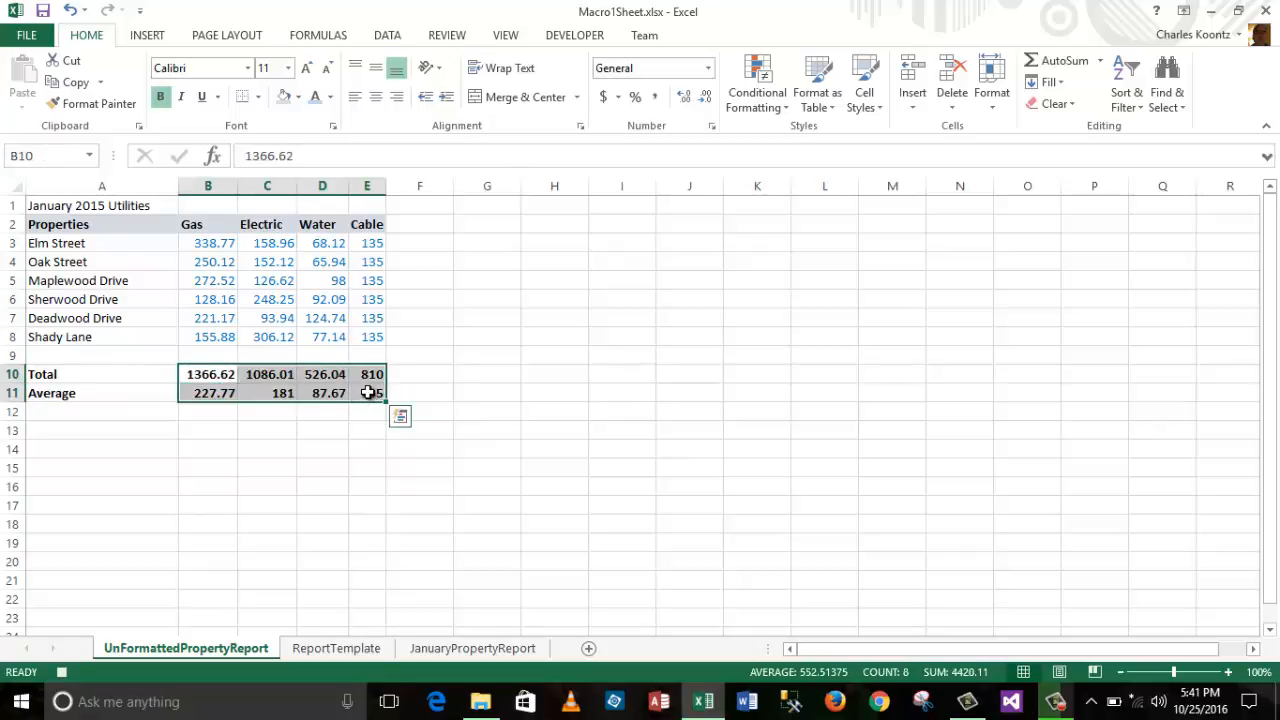
{"action": "left_click", "coordinate": [331, 100]}
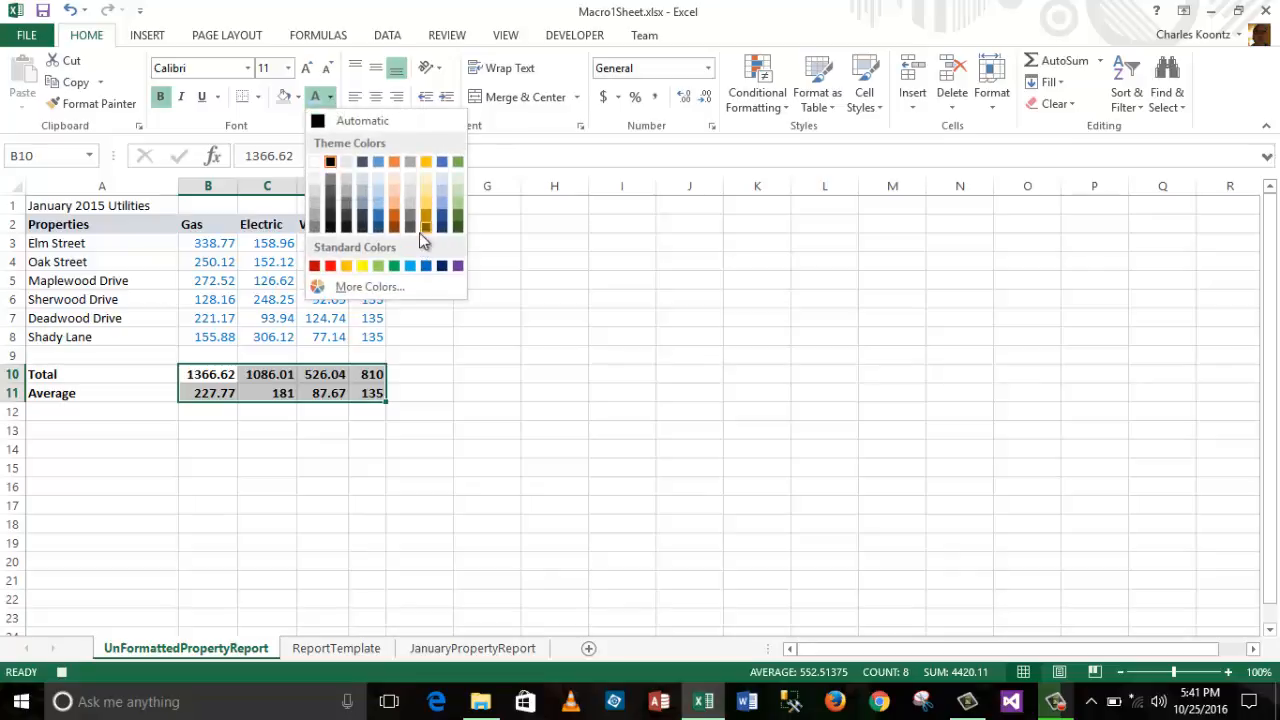
{"action": "left_click", "coordinate": [602, 354]}
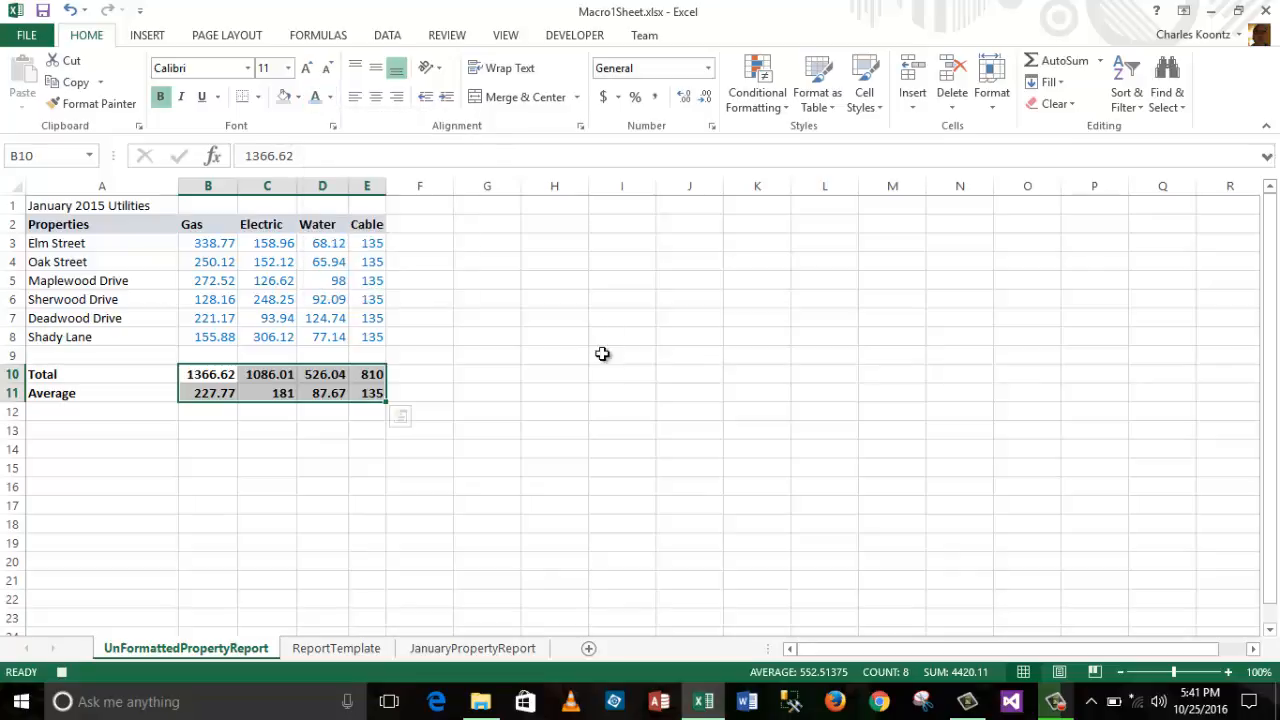
{"action": "left_click", "coordinate": [331, 98]}
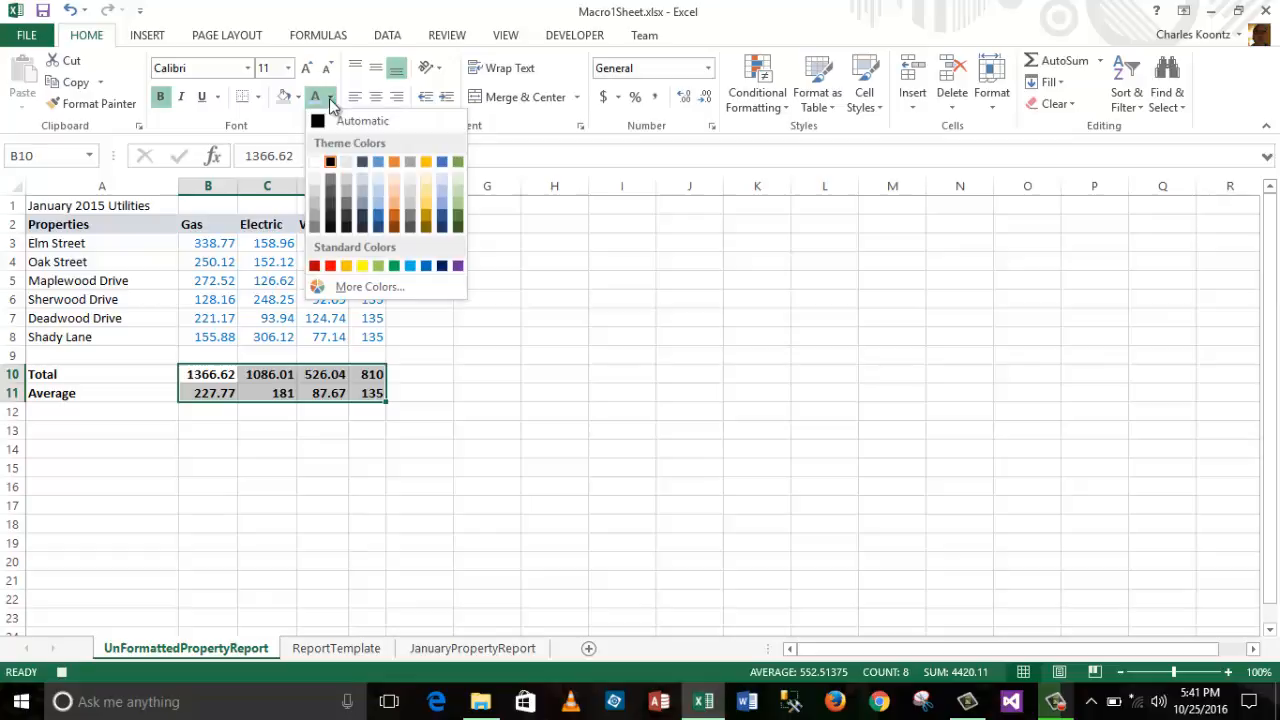
{"action": "left_click", "coordinate": [413, 266]}
{"action": "left_click", "coordinate": [572, 411]}
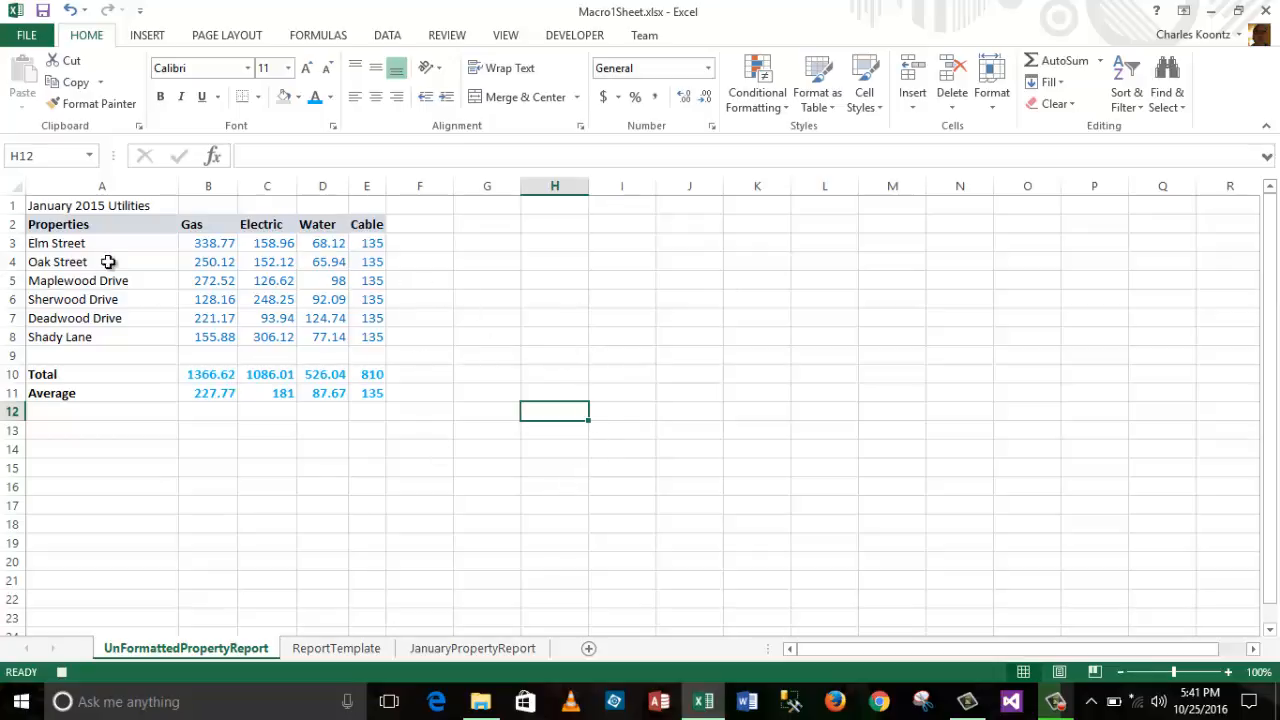
{"action": "left_click_drag", "start_coordinate": [69, 243], "coordinate": [87, 337]}
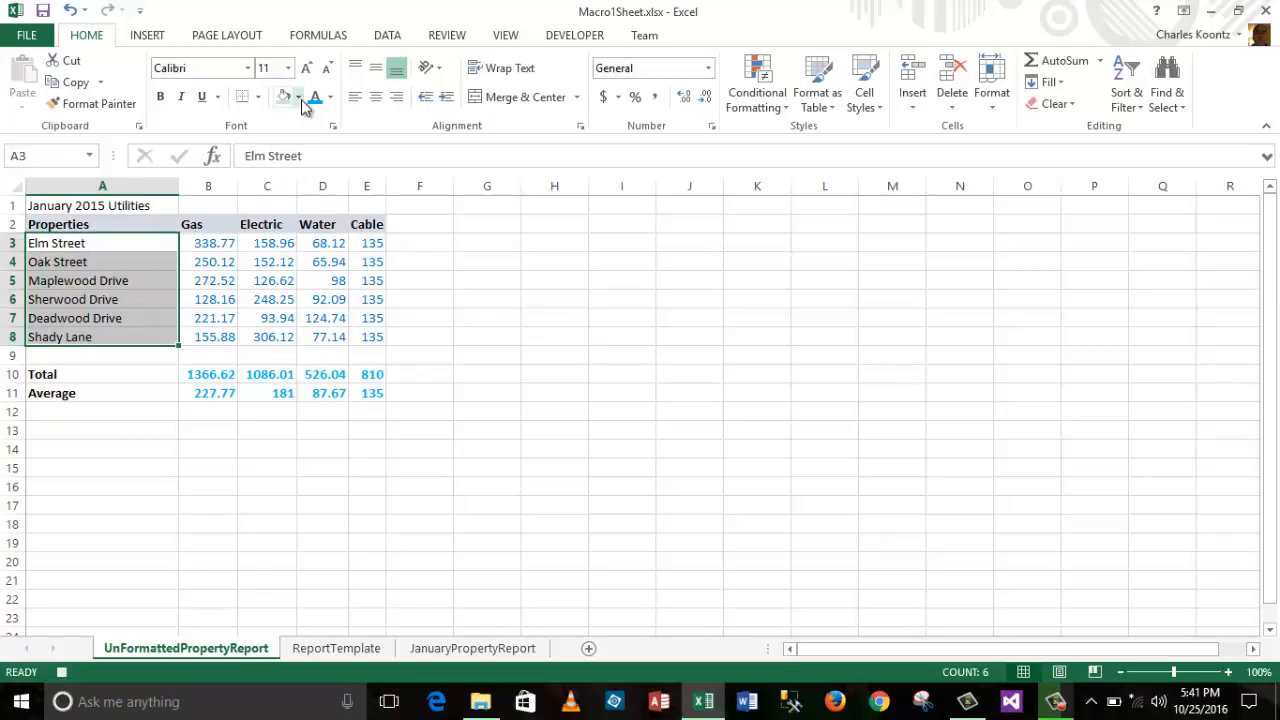
Step: Italicize the property names in A3:A8
{"action": "left_click", "coordinate": [182, 99]}
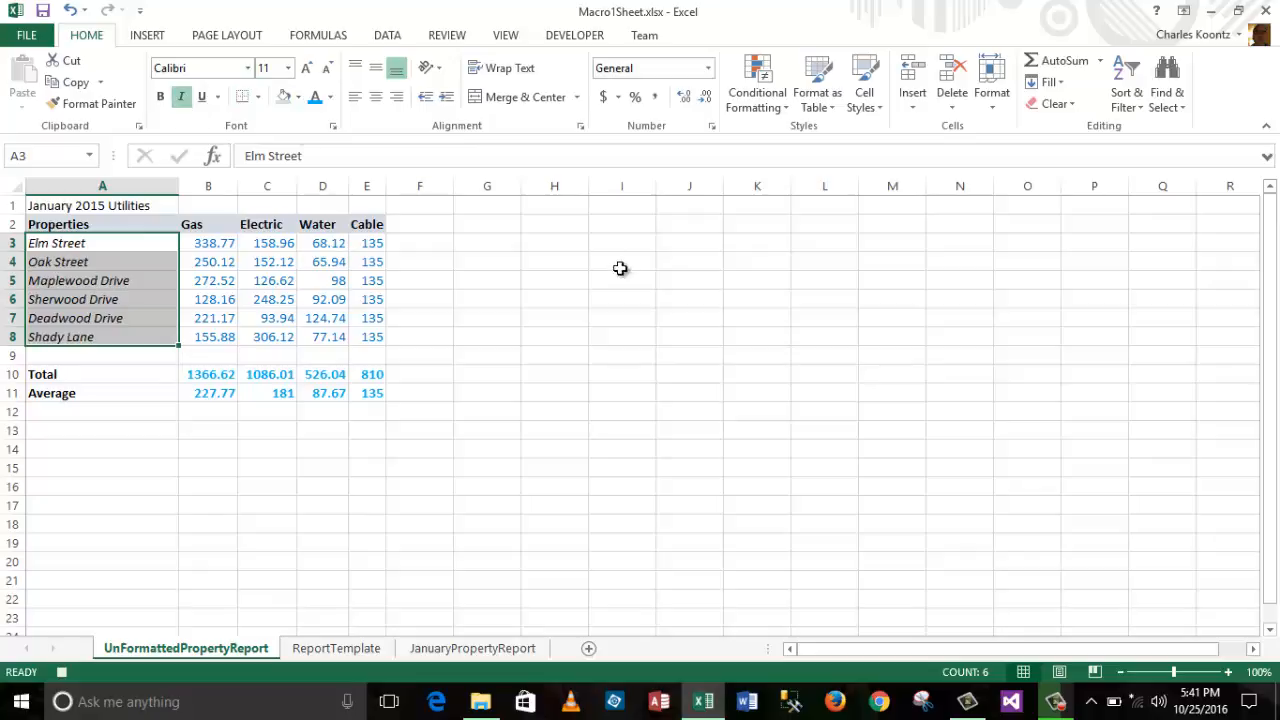
{"action": "left_click", "coordinate": [585, 338]}
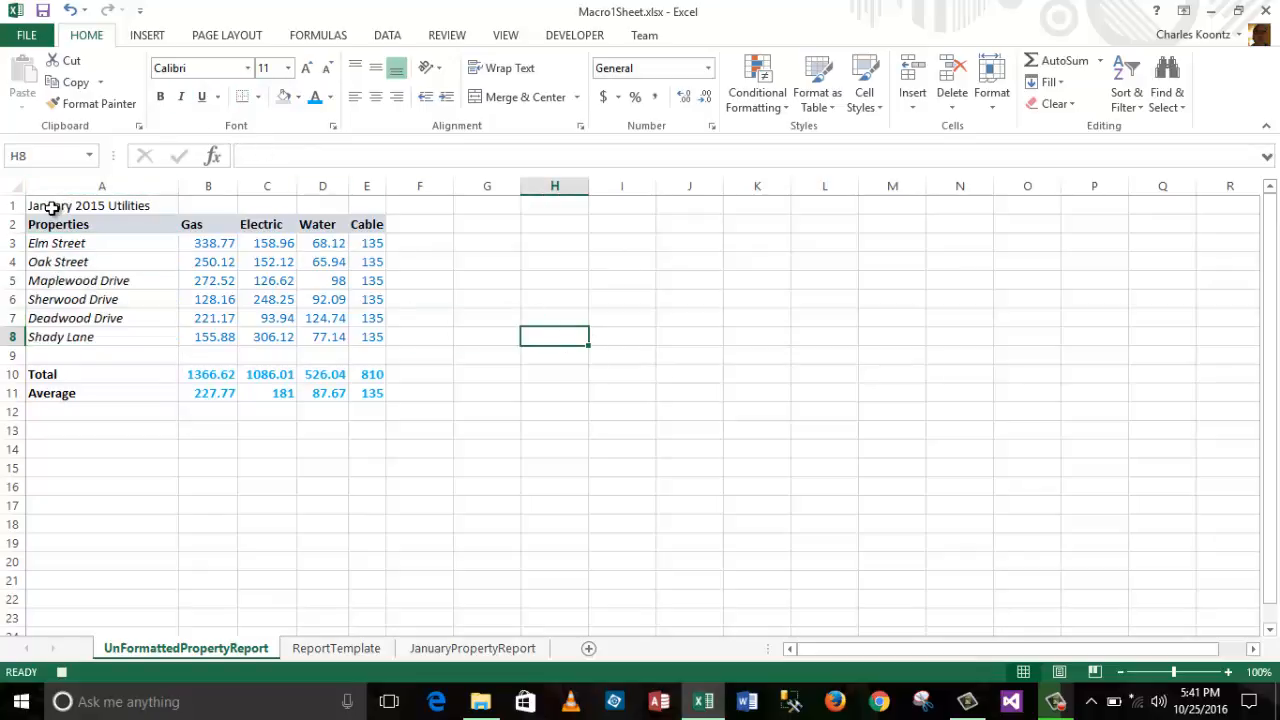
{"action": "left_click_drag", "start_coordinate": [48, 206], "coordinate": [365, 208]}
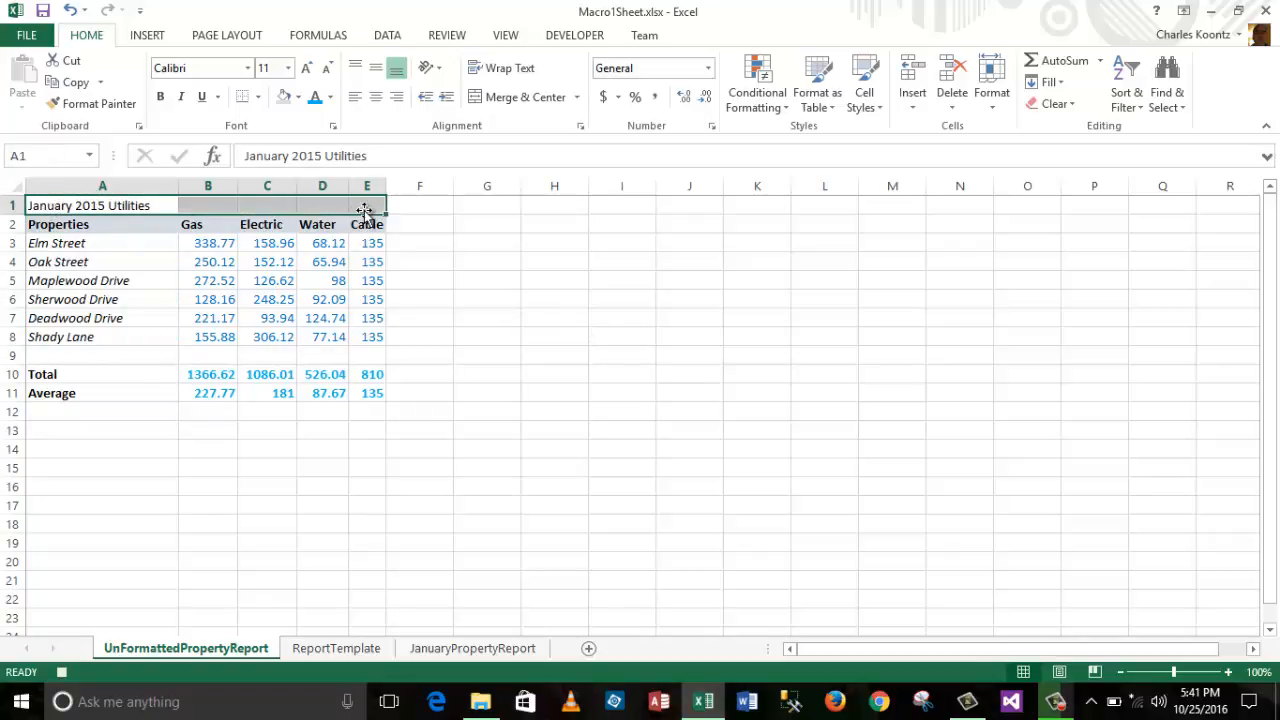
{"action": "left_click", "coordinate": [578, 100]}
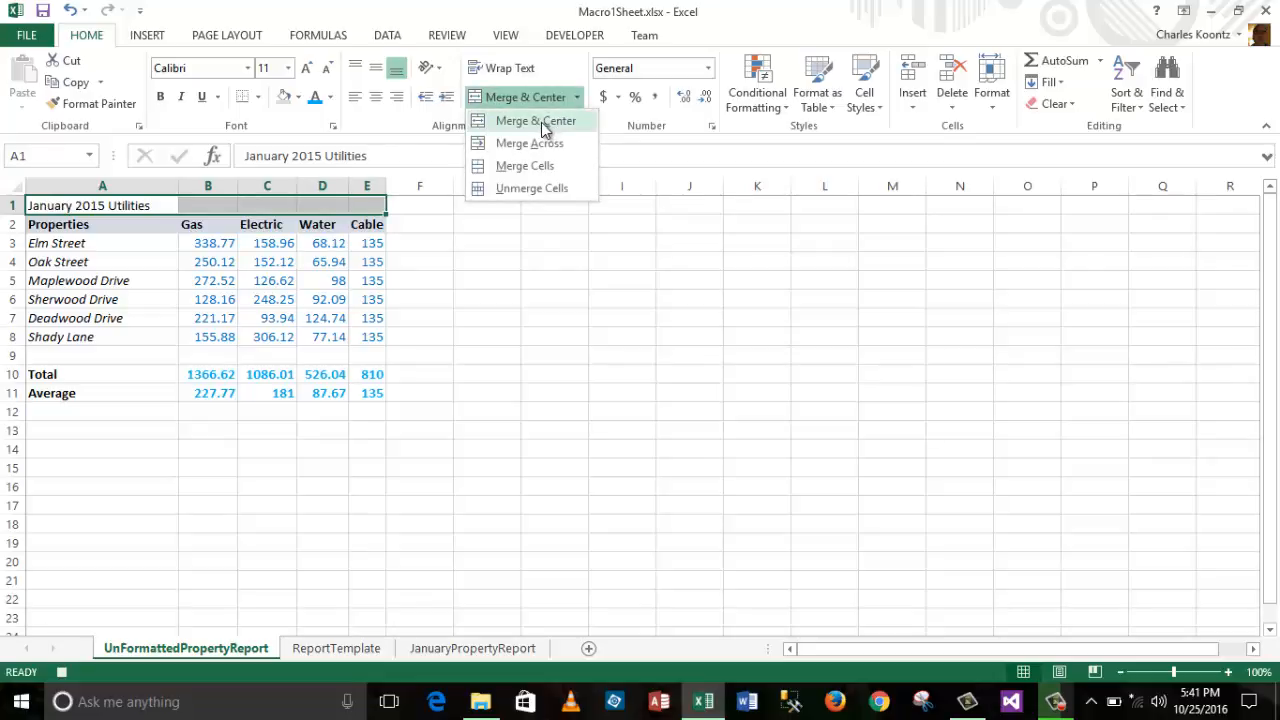
{"action": "left_click", "coordinate": [627, 398]}
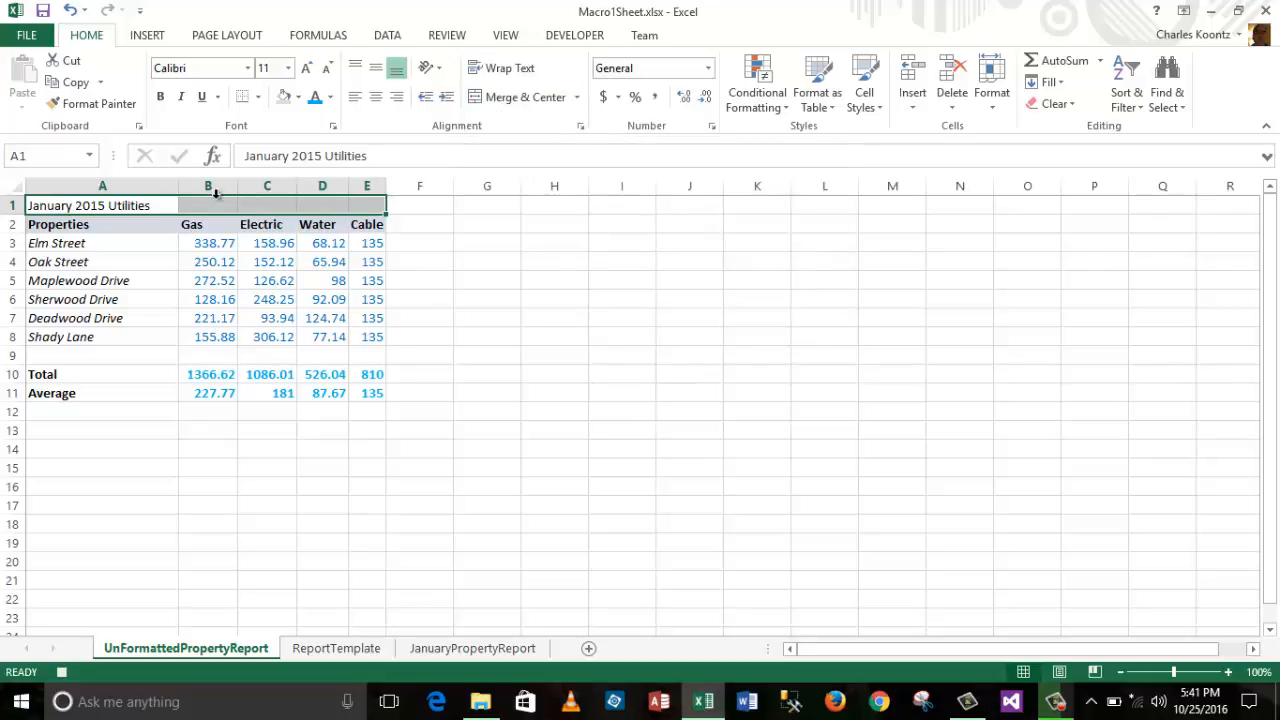
Step: Make the January 2015 Utilities title 16 pt bold, merged and centred across A1:E1
{"action": "left_click", "coordinate": [74, 204]}
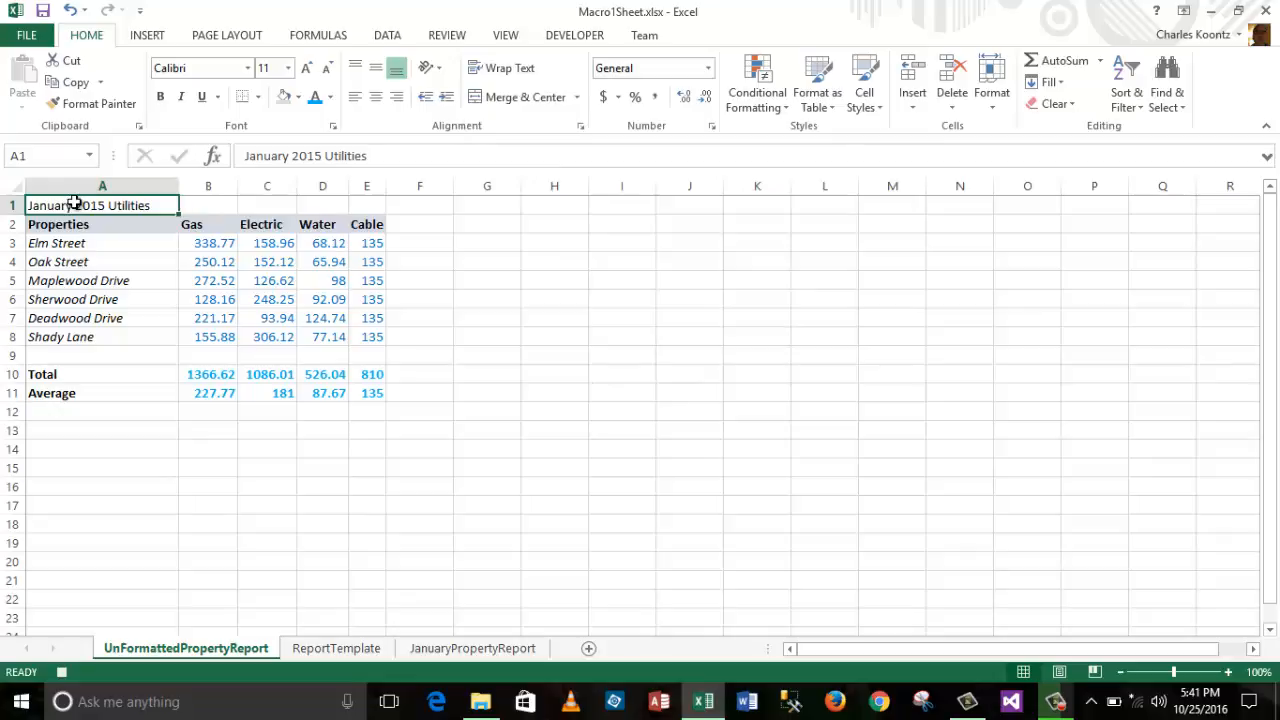
{"action": "left_click", "coordinate": [288, 68]}
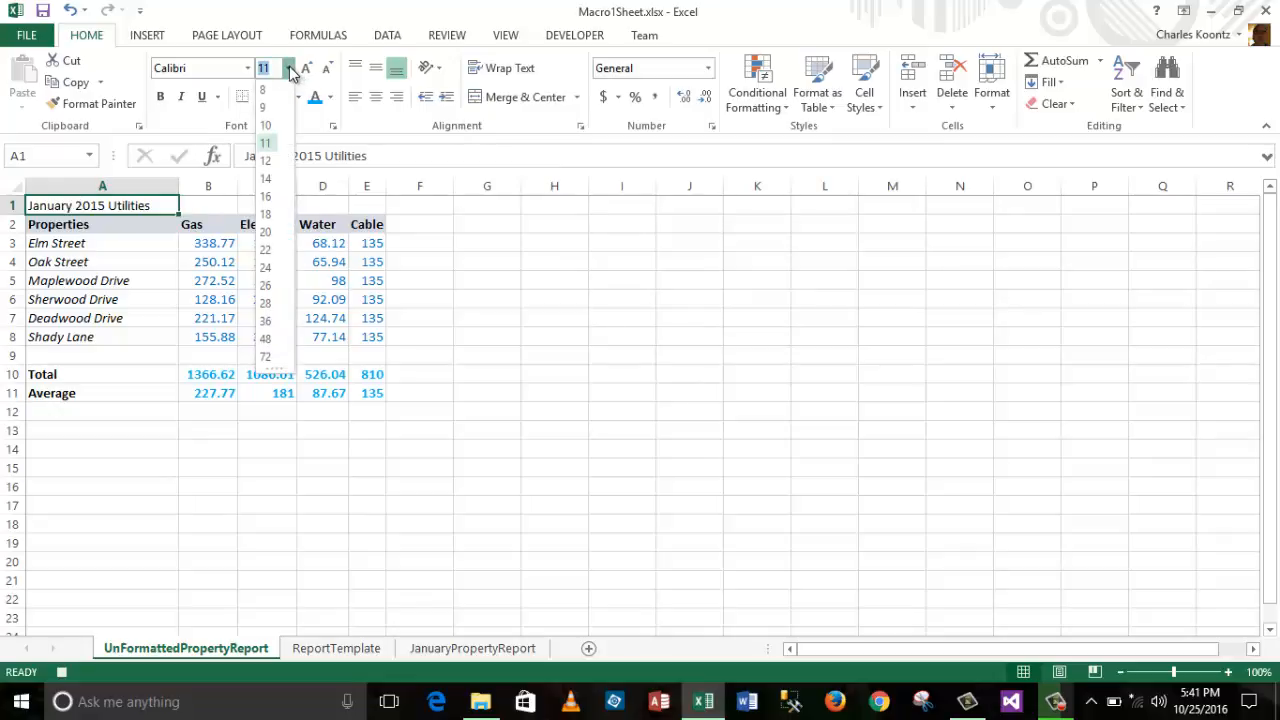
{"action": "left_click", "coordinate": [266, 197]}
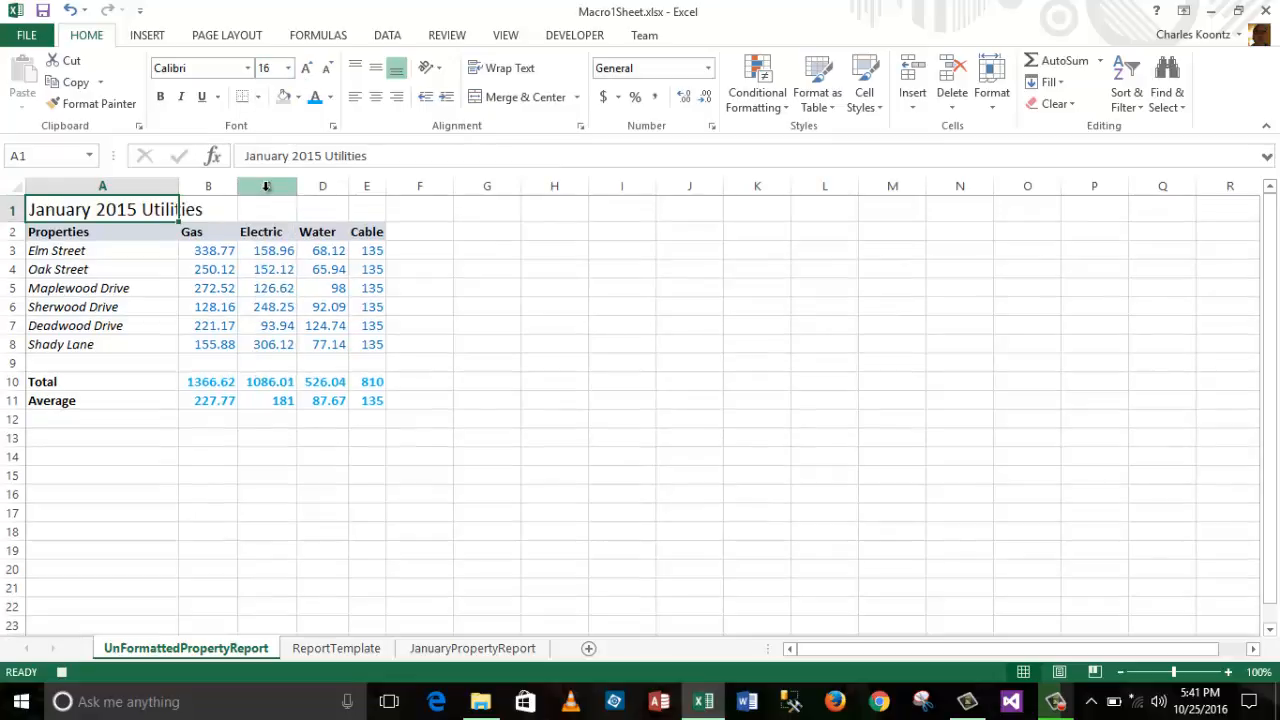
{"action": "left_click", "coordinate": [161, 97]}
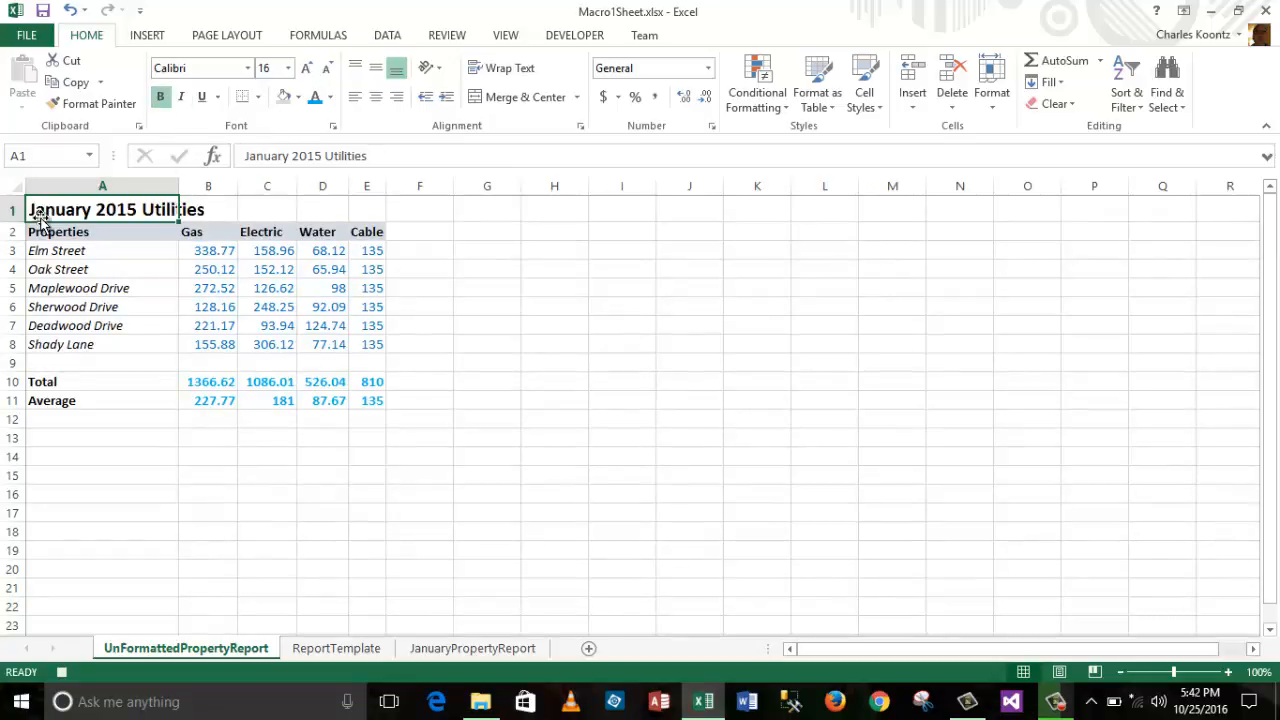
{"action": "left_click_drag", "start_coordinate": [42, 207], "coordinate": [372, 222]}
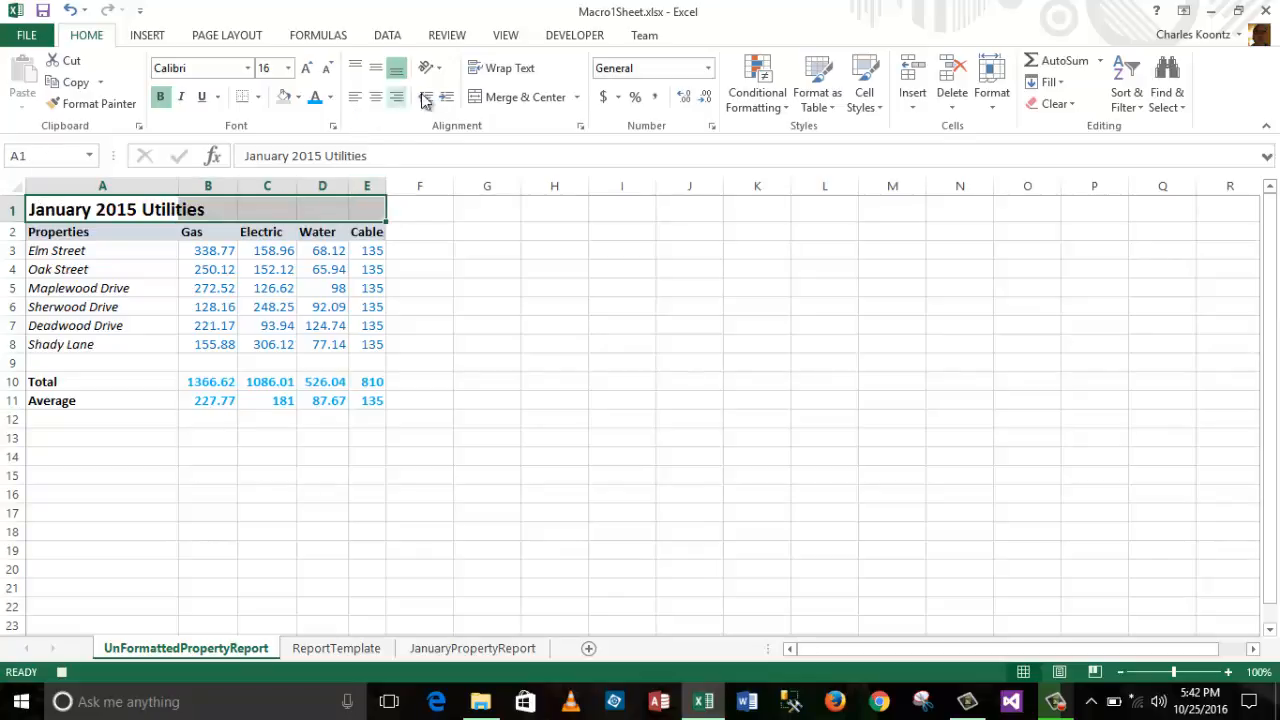
{"action": "left_click", "coordinate": [527, 97]}
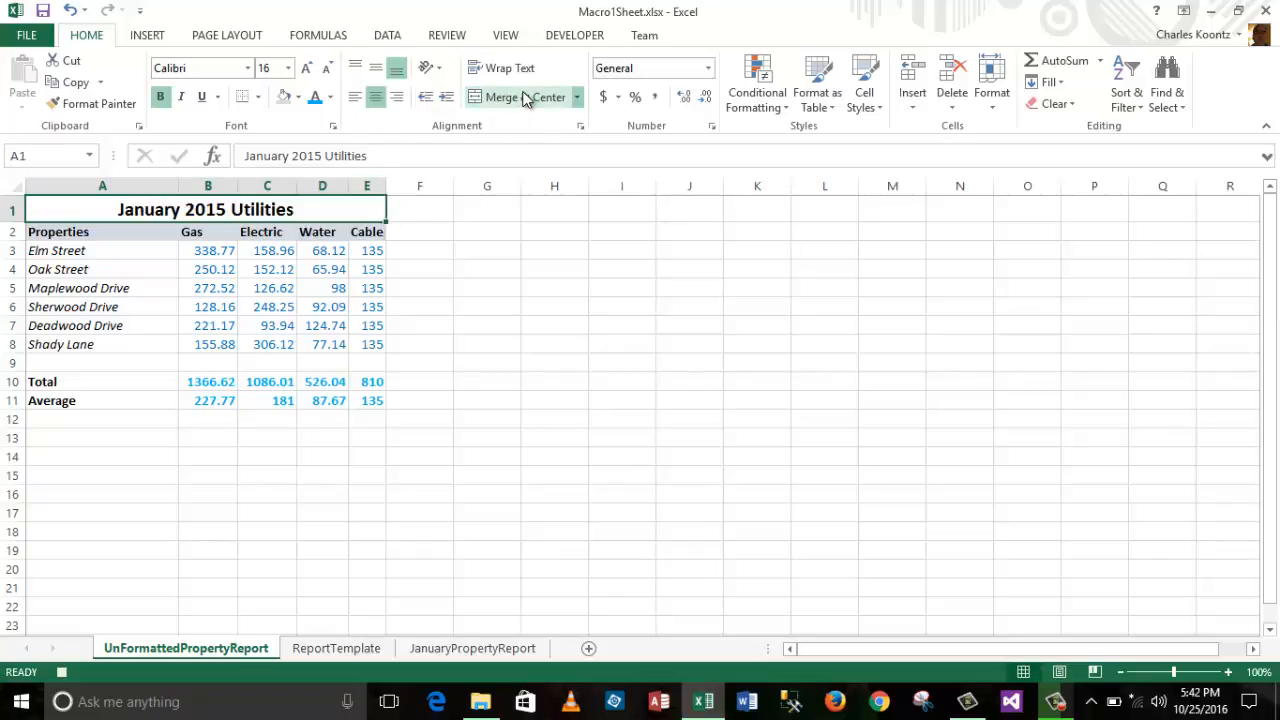
{"action": "left_click", "coordinate": [453, 353]}
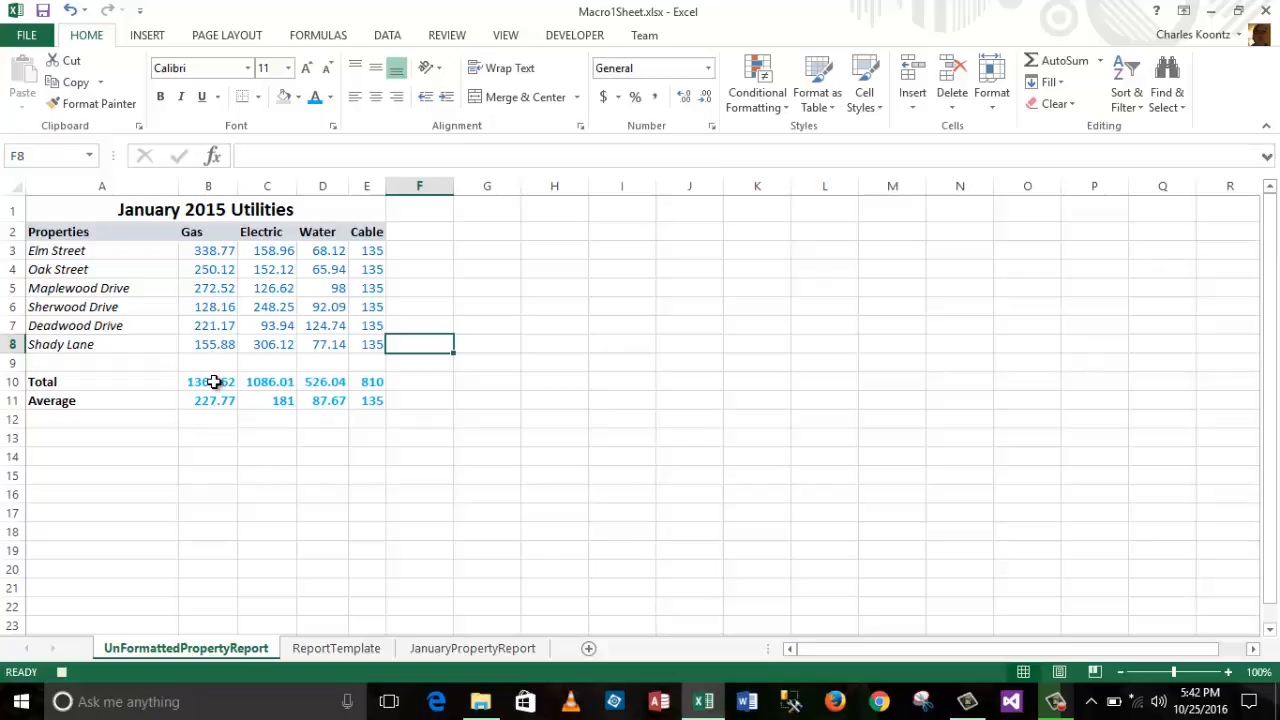
{"action": "left_click_drag", "start_coordinate": [214, 382], "coordinate": [384, 403]}
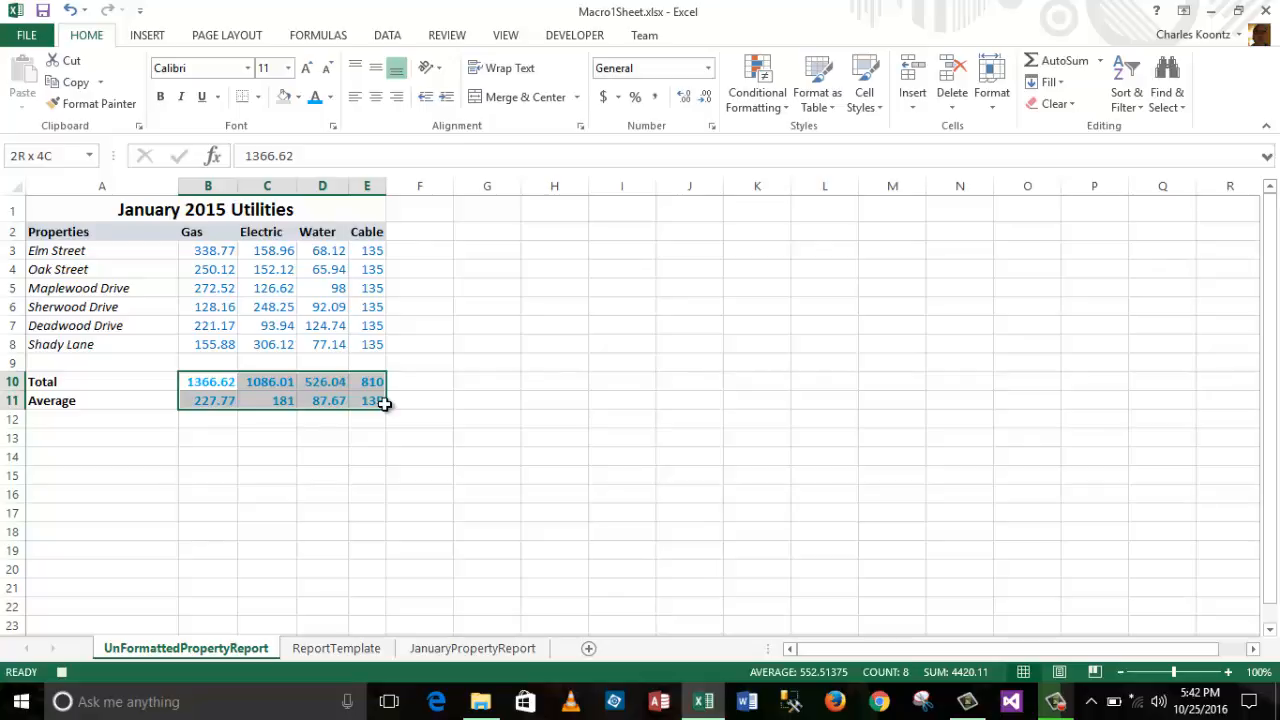
{"action": "left_click_drag", "start_coordinate": [384, 403], "coordinate": [386, 406]}
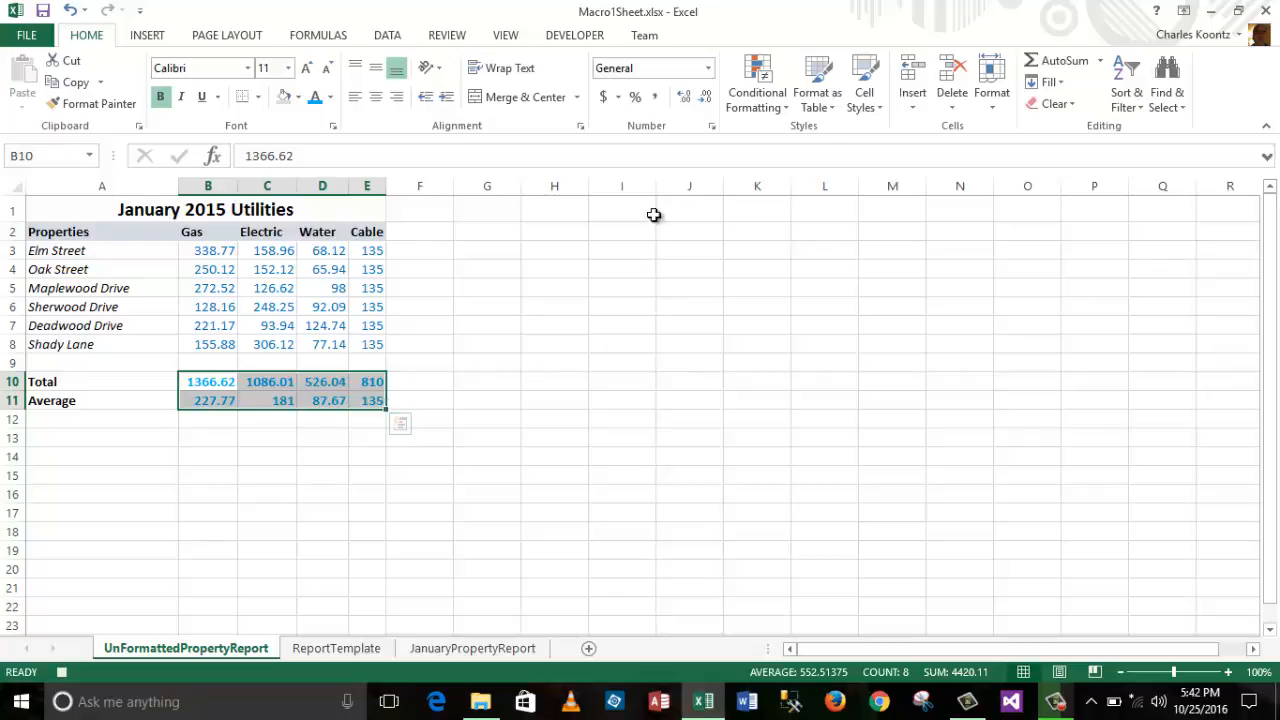
{"action": "left_click", "coordinate": [992, 100]}
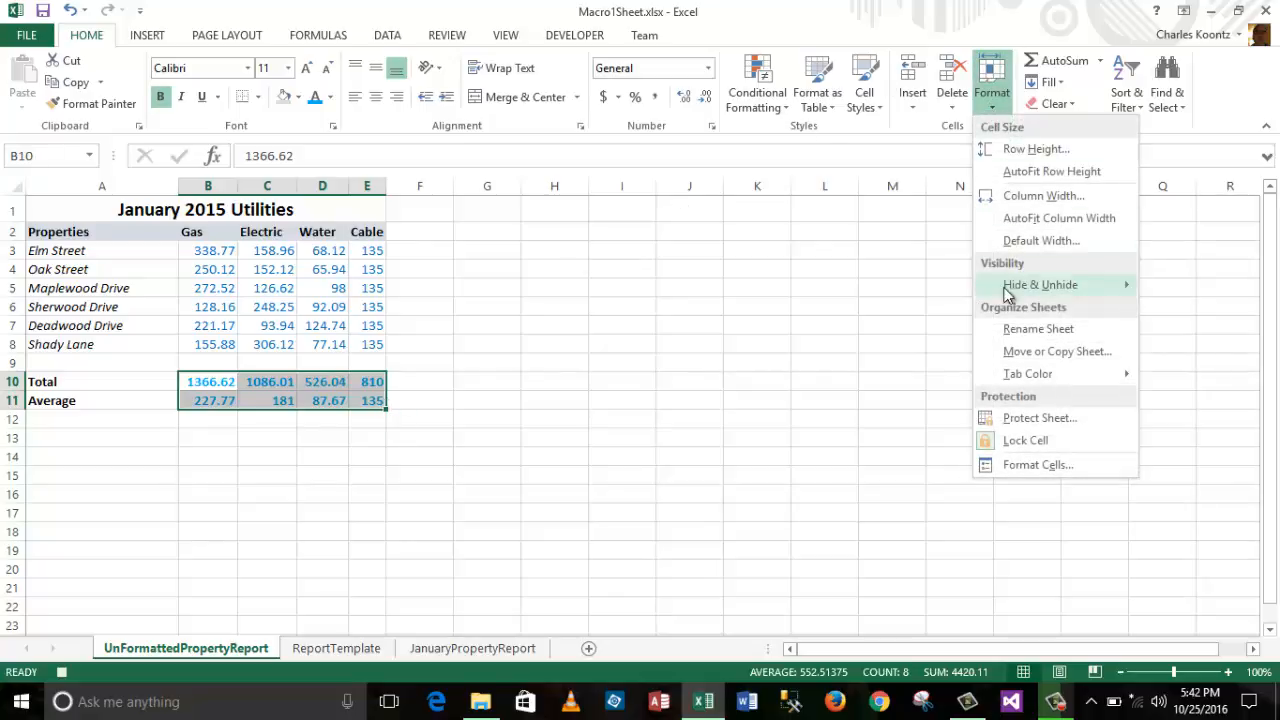
{"action": "left_click", "coordinate": [1068, 106]}
{"action": "left_click", "coordinate": [1069, 106]}
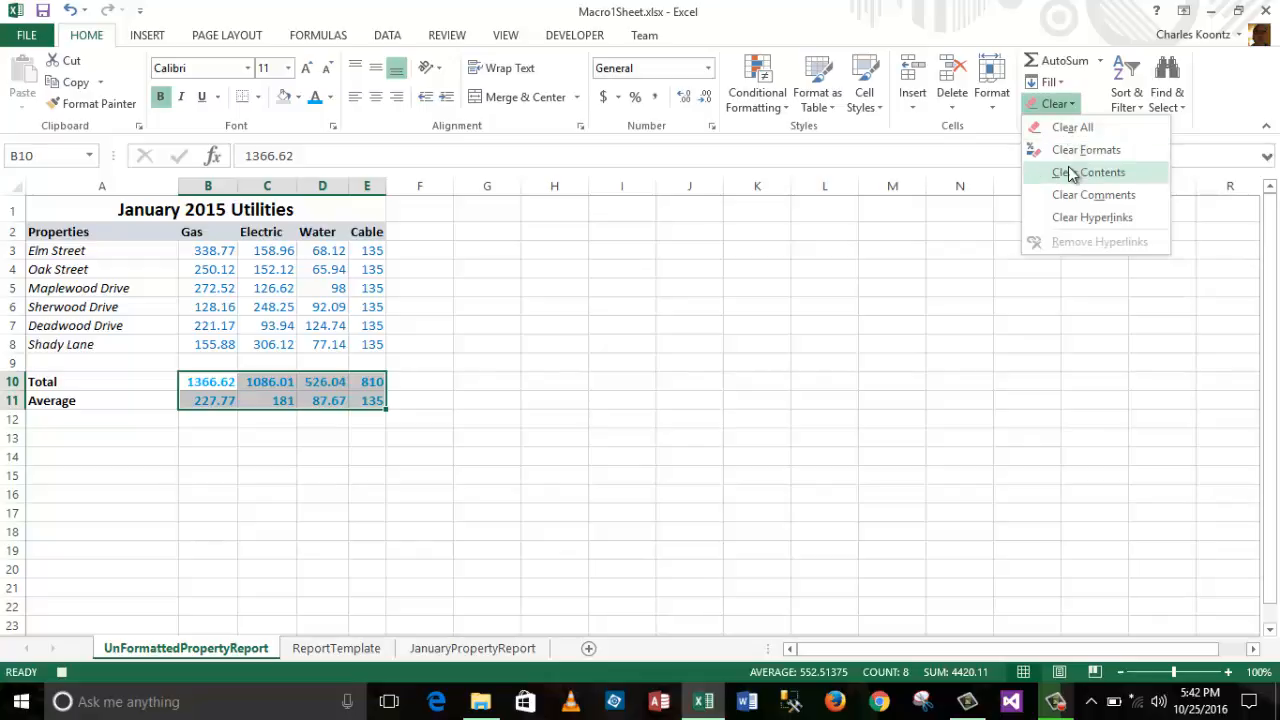
{"action": "left_click", "coordinate": [1073, 173]}
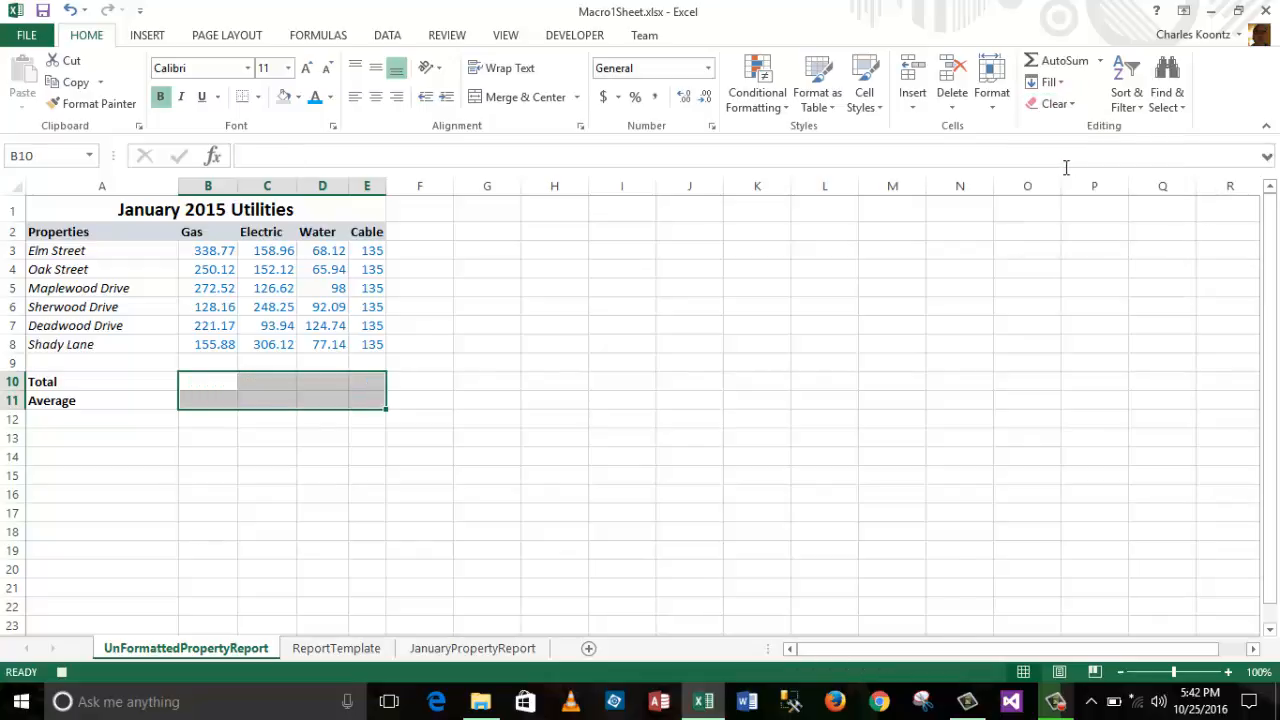
{"action": "left_click", "coordinate": [219, 382]}
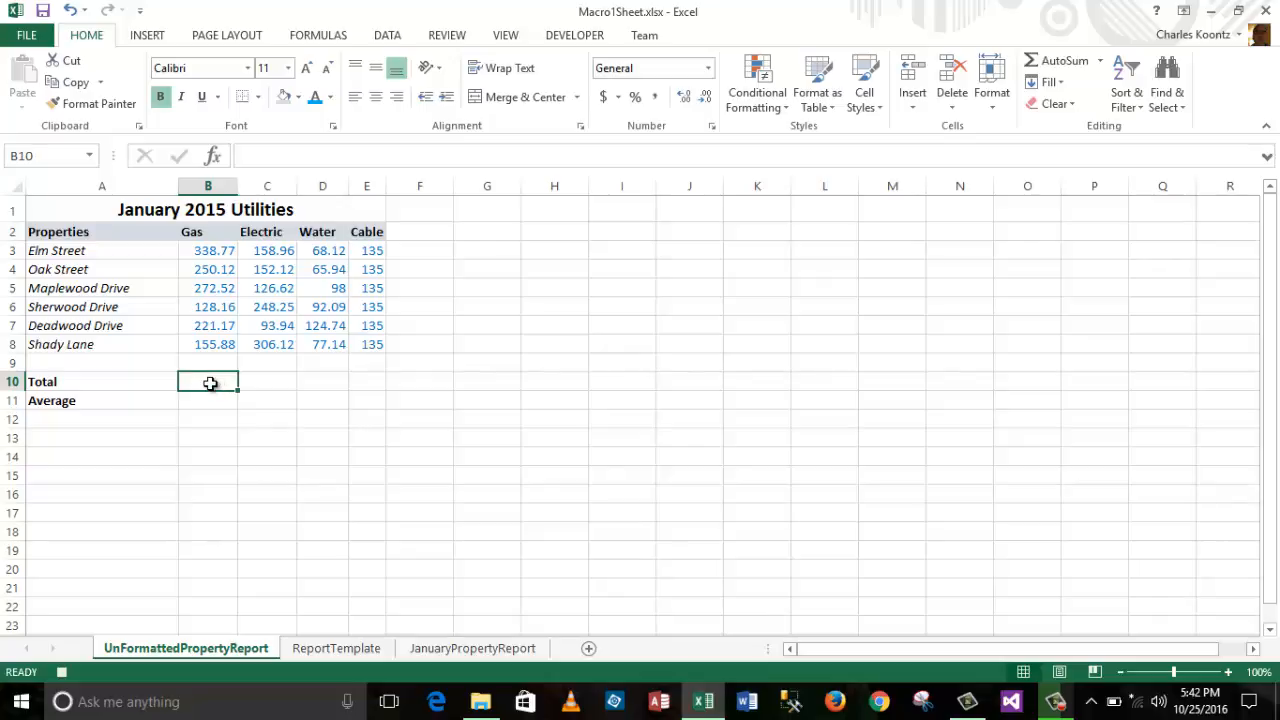
Step: Fill the Total row B10:E10 with =SUM(B3:B8) style column sums
{"action": "type", "text": "=sum"}
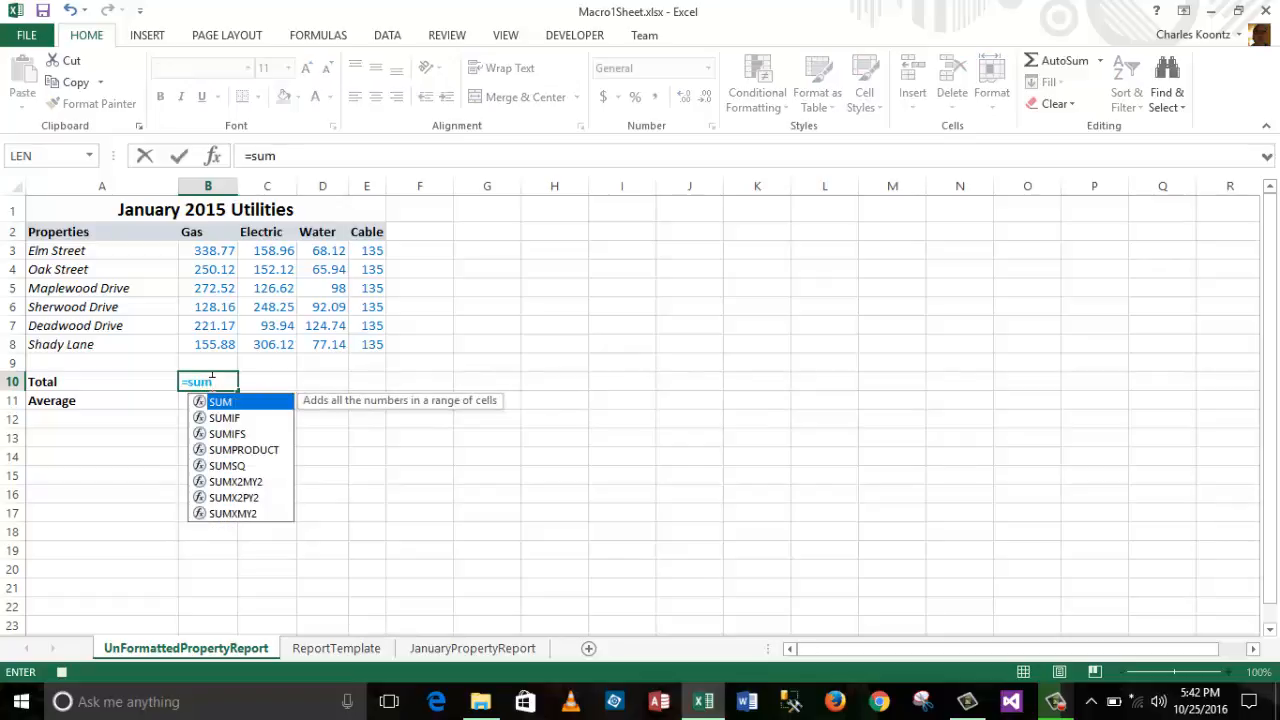
{"action": "type", "text": "("}
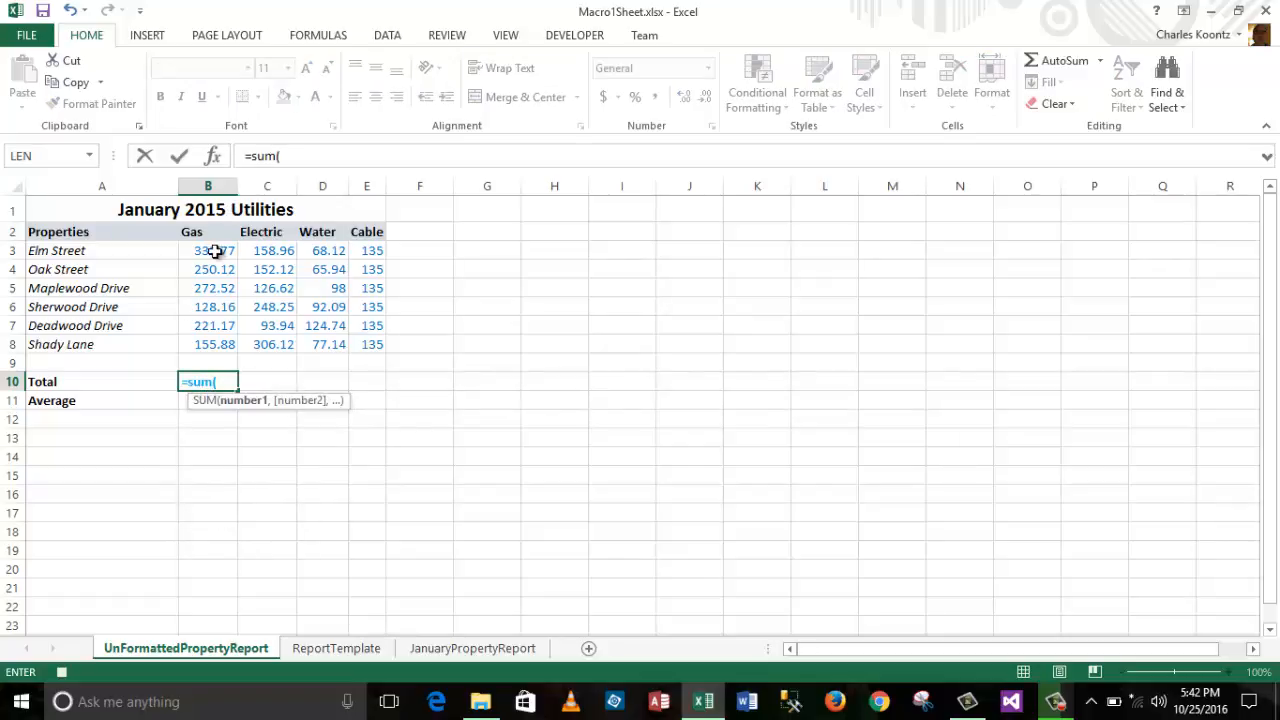
{"action": "left_click_drag", "start_coordinate": [214, 251], "coordinate": [216, 341]}
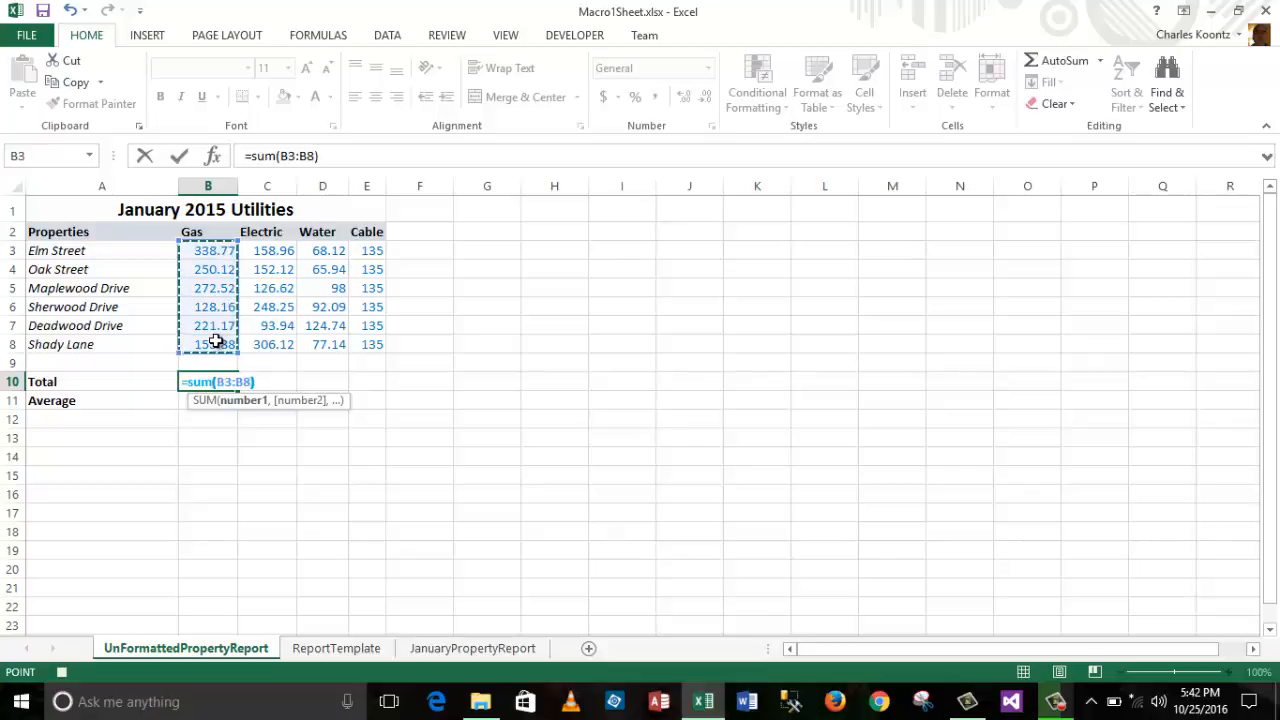
{"action": "key", "text": "Return"}
{"action": "left_click", "coordinate": [211, 381]}
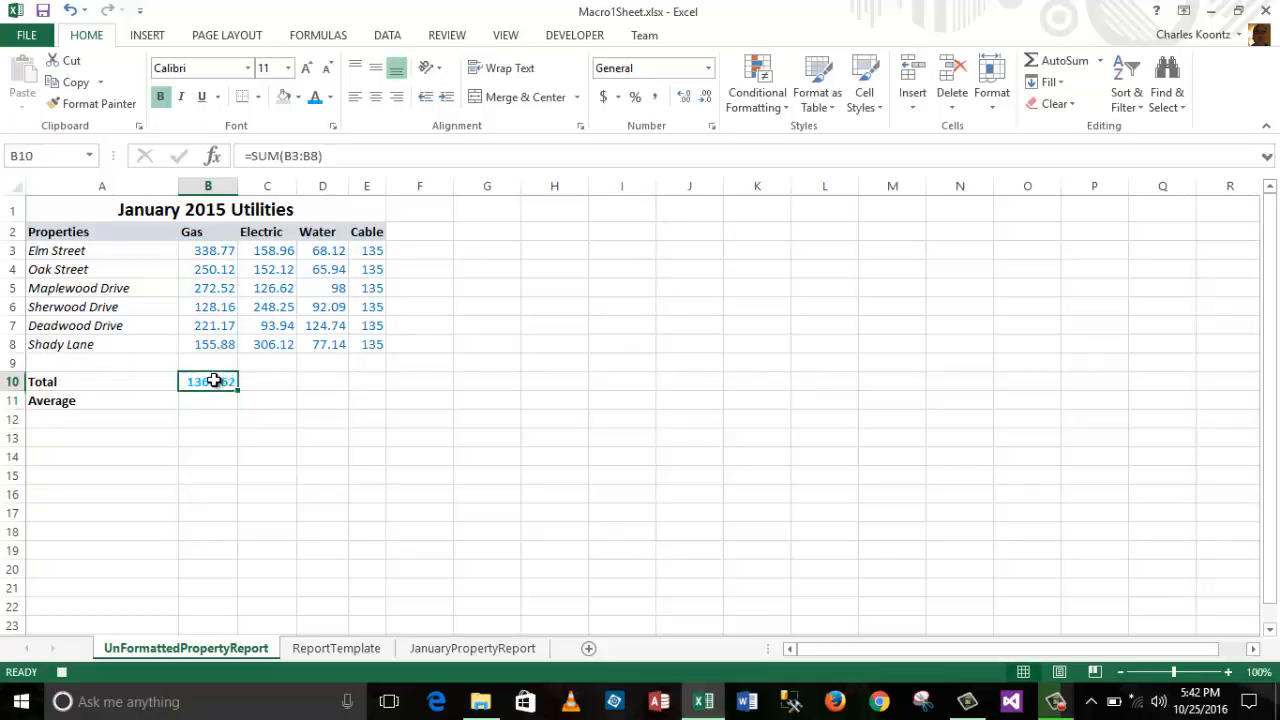
{"action": "left_click_drag", "start_coordinate": [236, 388], "coordinate": [386, 385]}
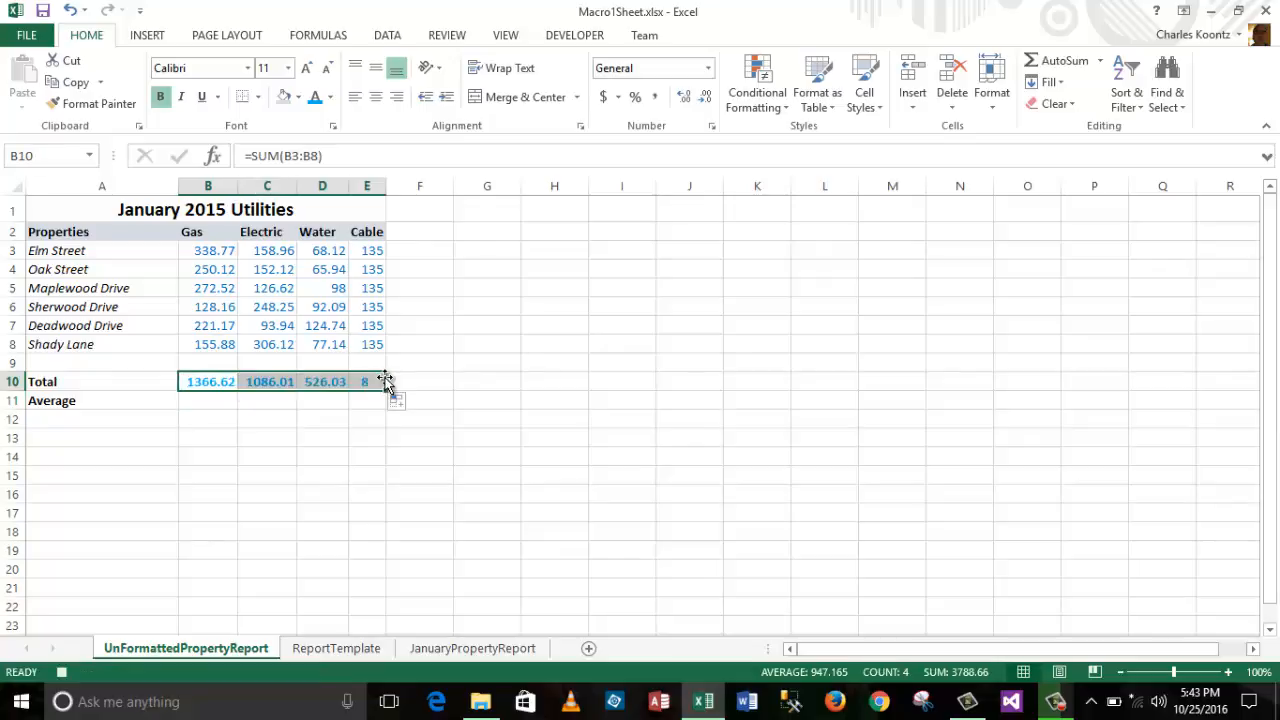
{"action": "left_click", "coordinate": [471, 457]}
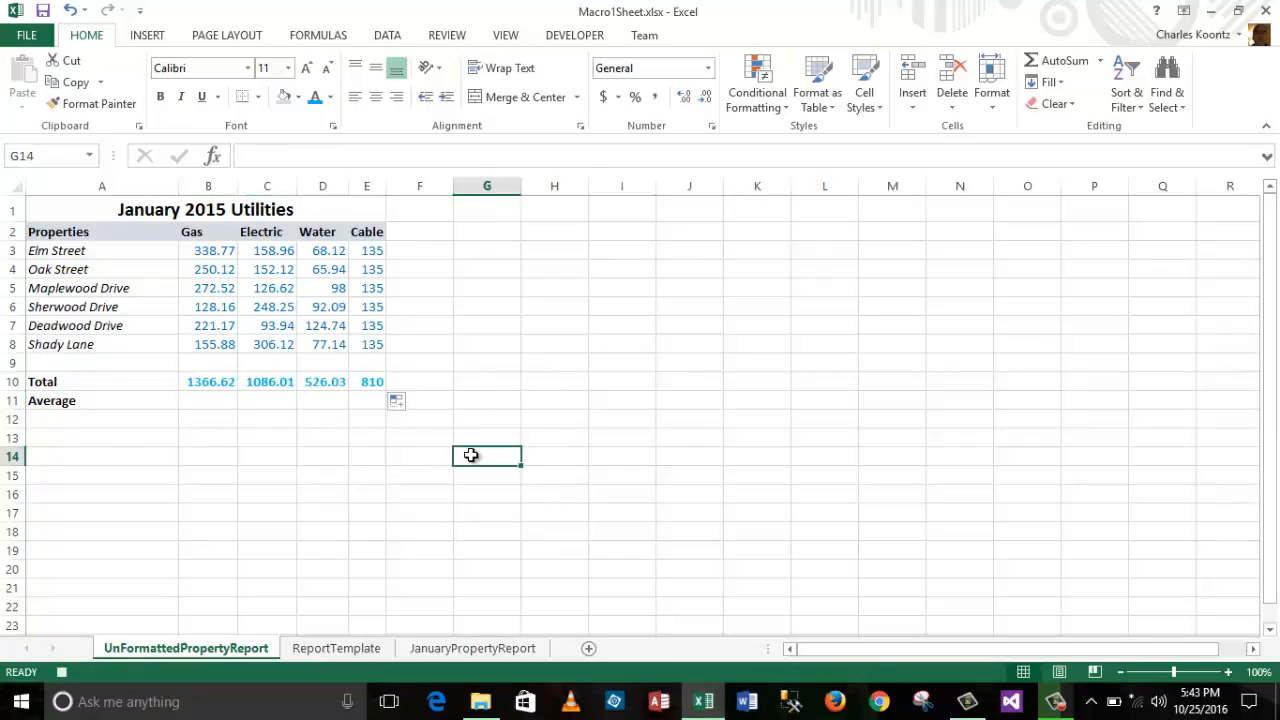
Step: Fill the Average row B11:E11 with =AVERAGE(B3:B8) style column averages
{"action": "left_click", "coordinate": [200, 399]}
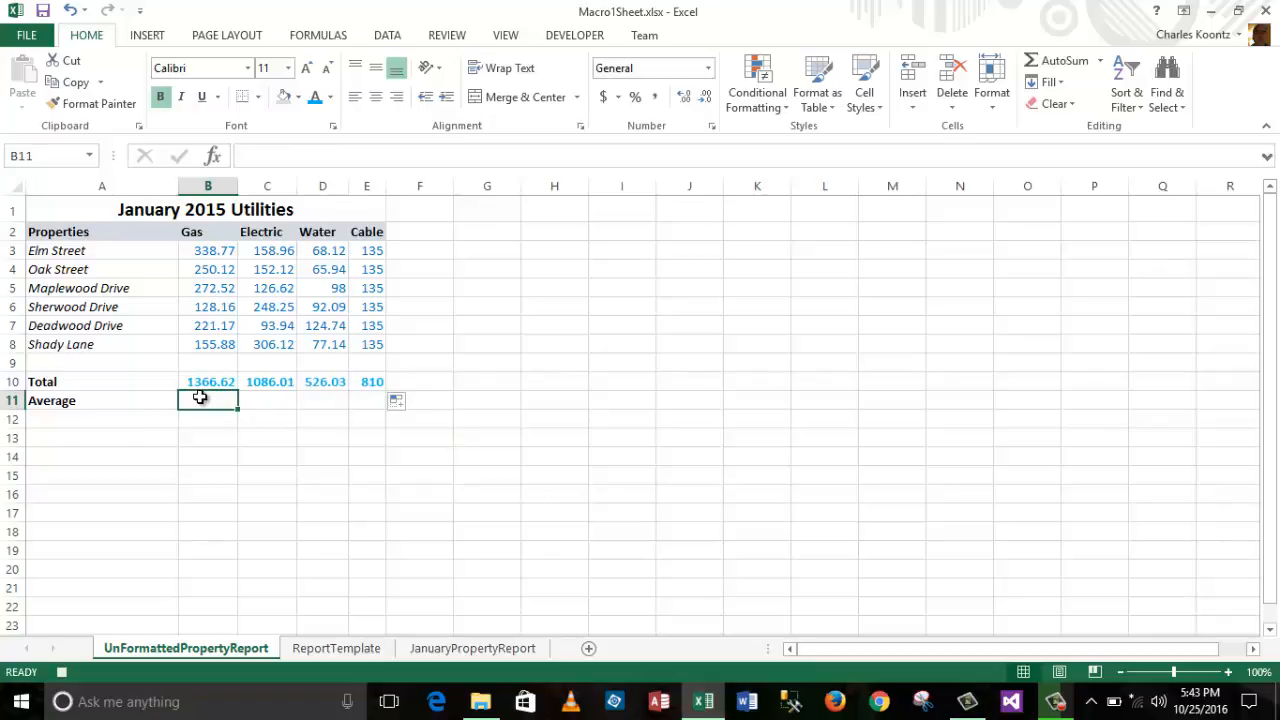
{"action": "type", "text": "=aver"}
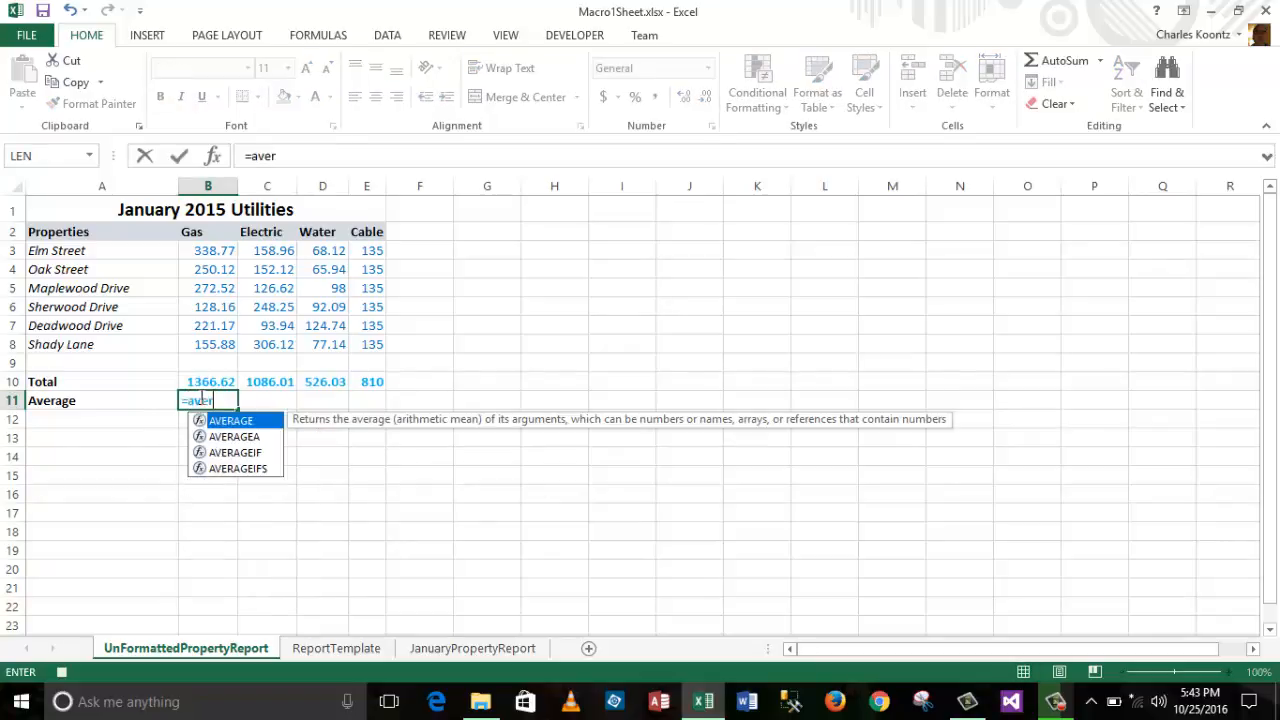
{"action": "type", "text": "age("}
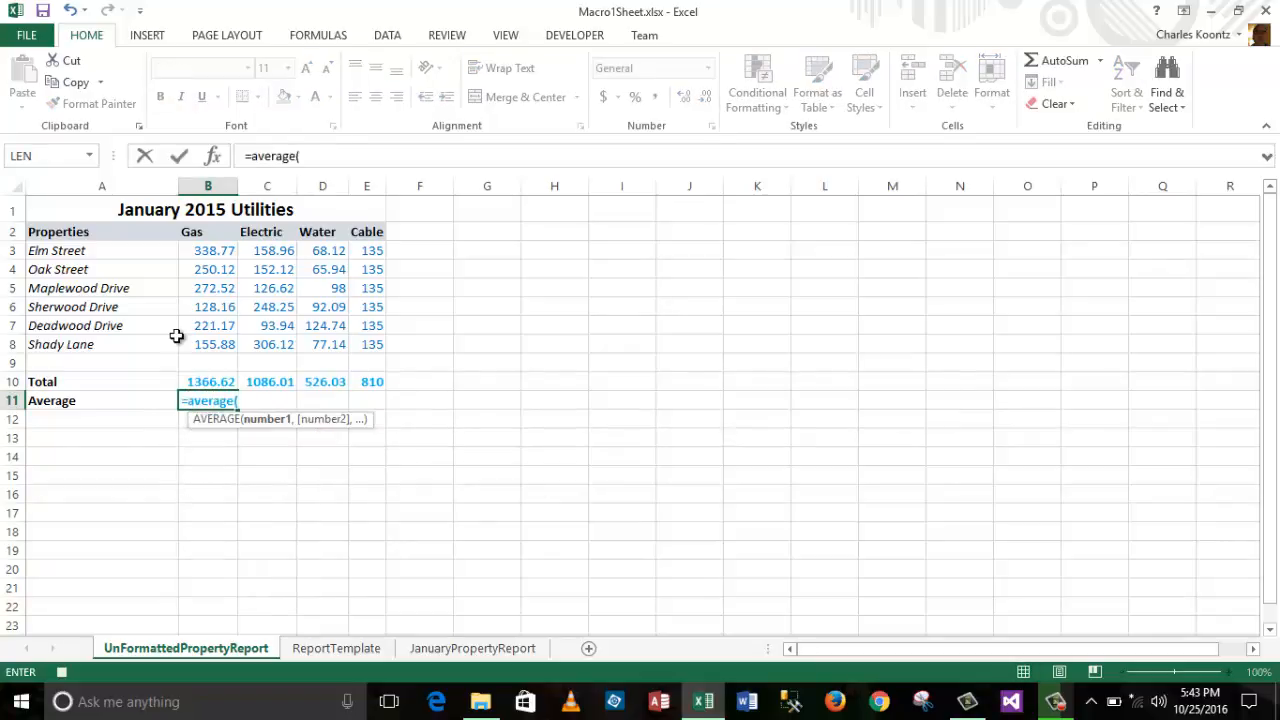
{"action": "left_click_drag", "start_coordinate": [208, 251], "coordinate": [212, 344]}
{"action": "type", "text": ")"}
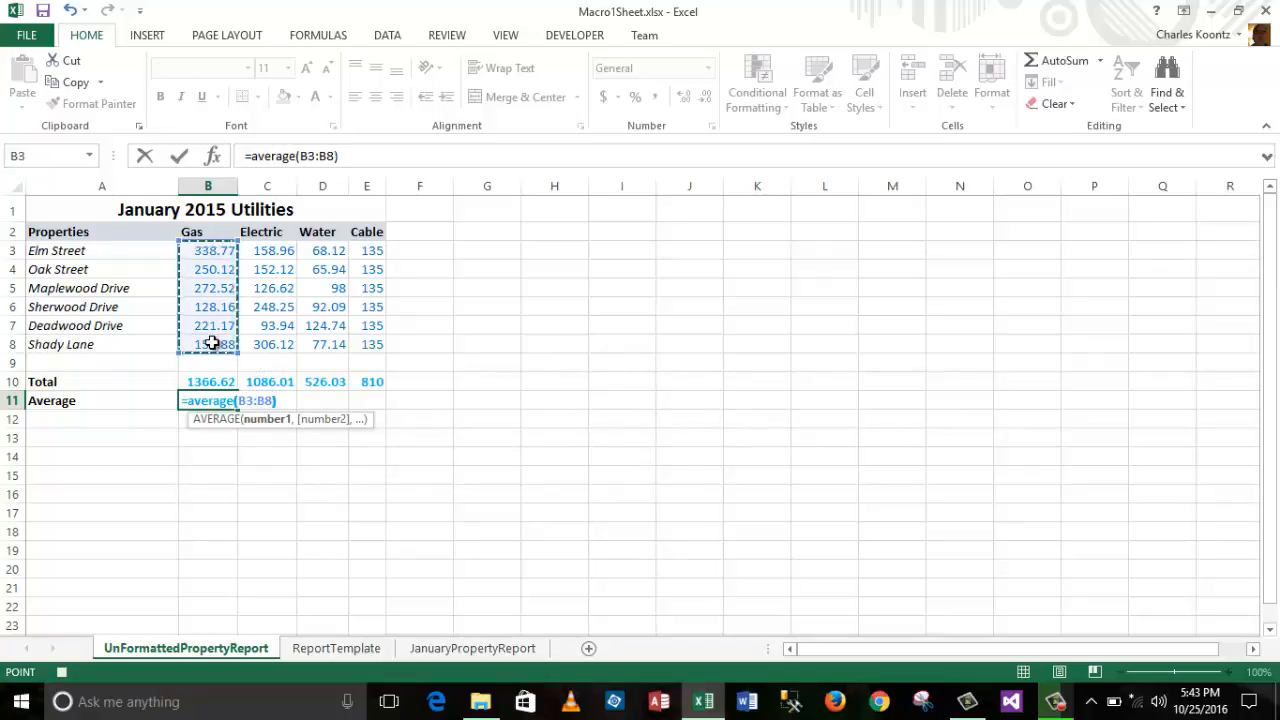
{"action": "key", "text": "Return"}
{"action": "left_click", "coordinate": [216, 401]}
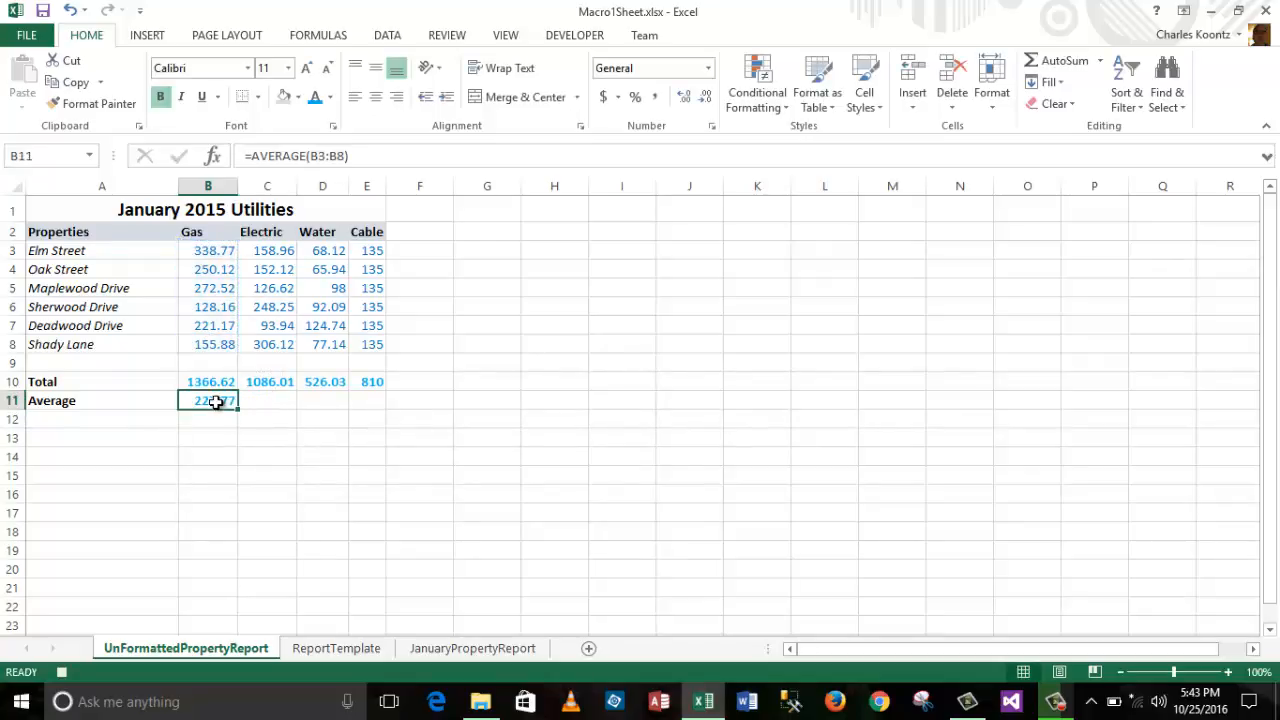
{"action": "left_click_drag", "start_coordinate": [237, 407], "coordinate": [386, 404]}
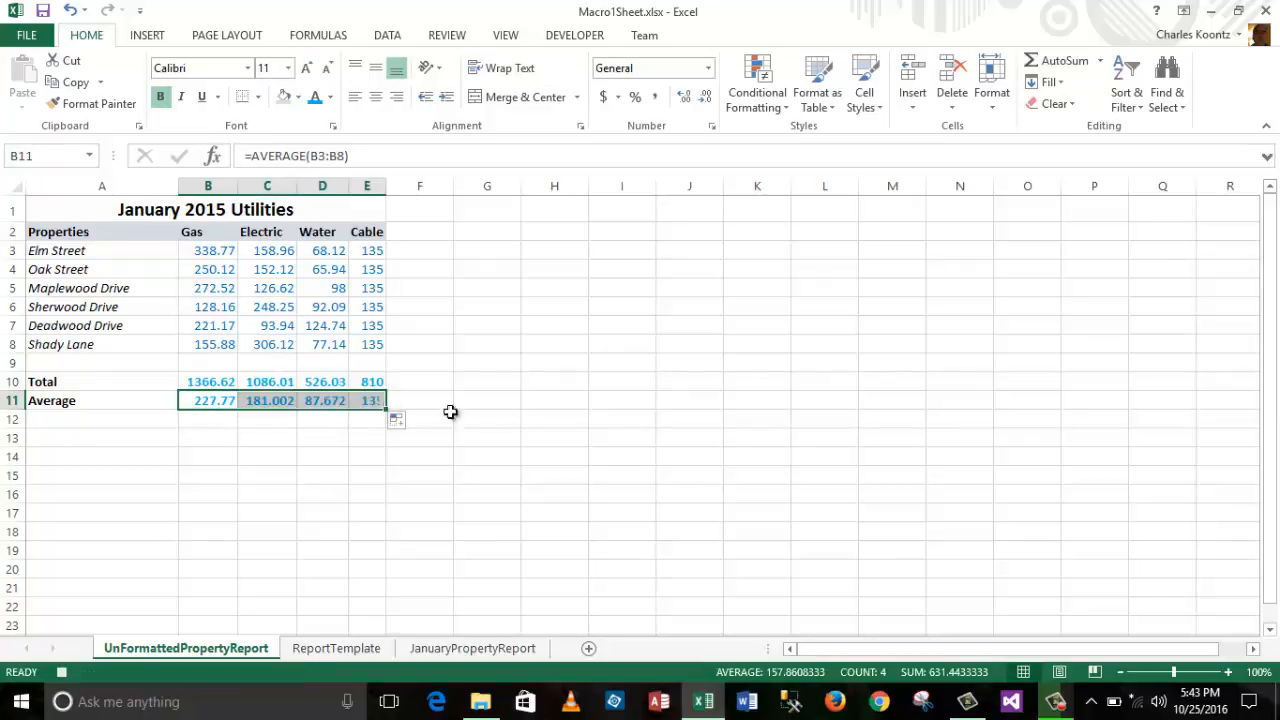
{"action": "left_click", "coordinate": [584, 420]}
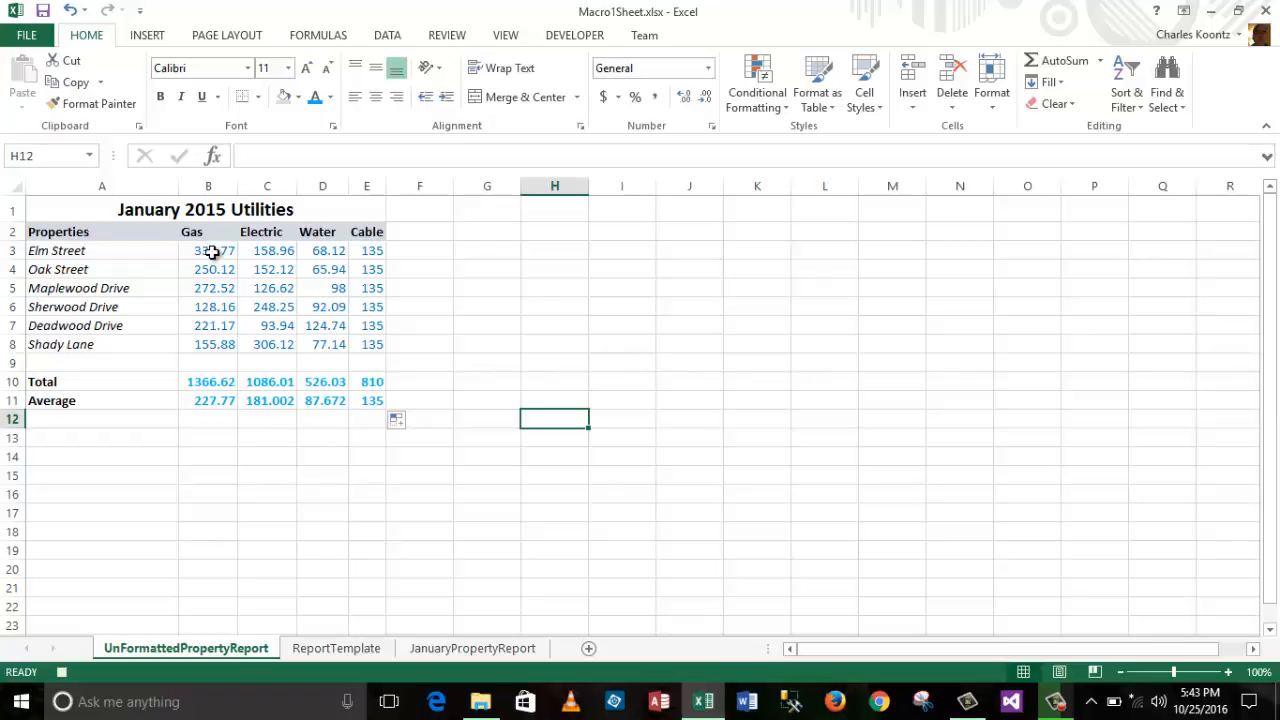
Step: Flag the above-average Gas values in B3:B8 with Light Red Fill and Dark Red Text
{"action": "left_click_drag", "start_coordinate": [212, 252], "coordinate": [219, 346]}
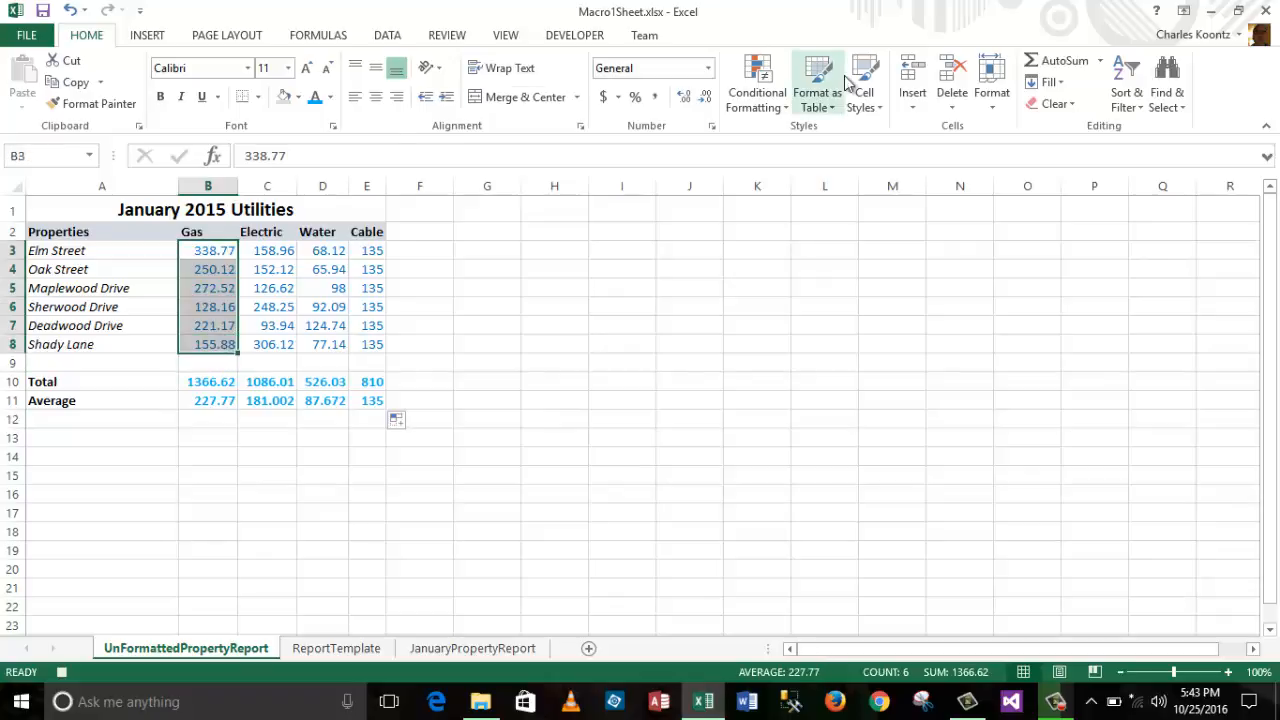
{"action": "left_click", "coordinate": [785, 105]}
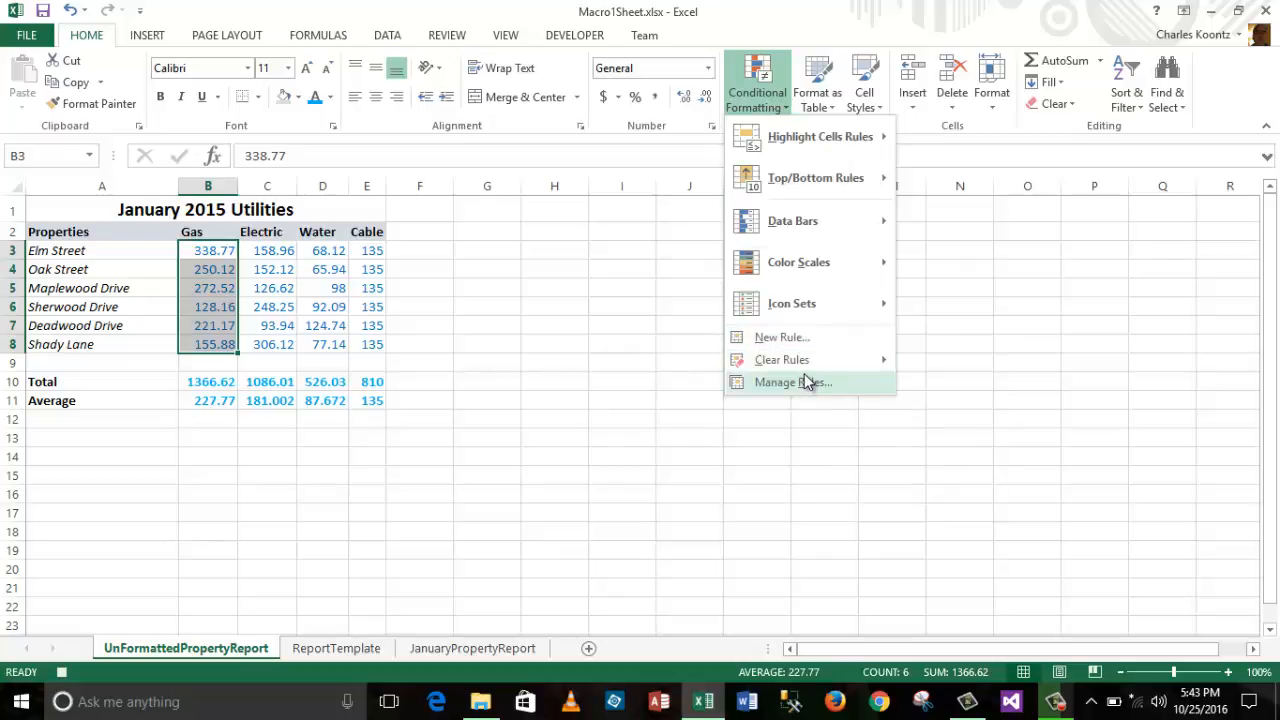
{"action": "mouse_move", "coordinate": [805, 374]}
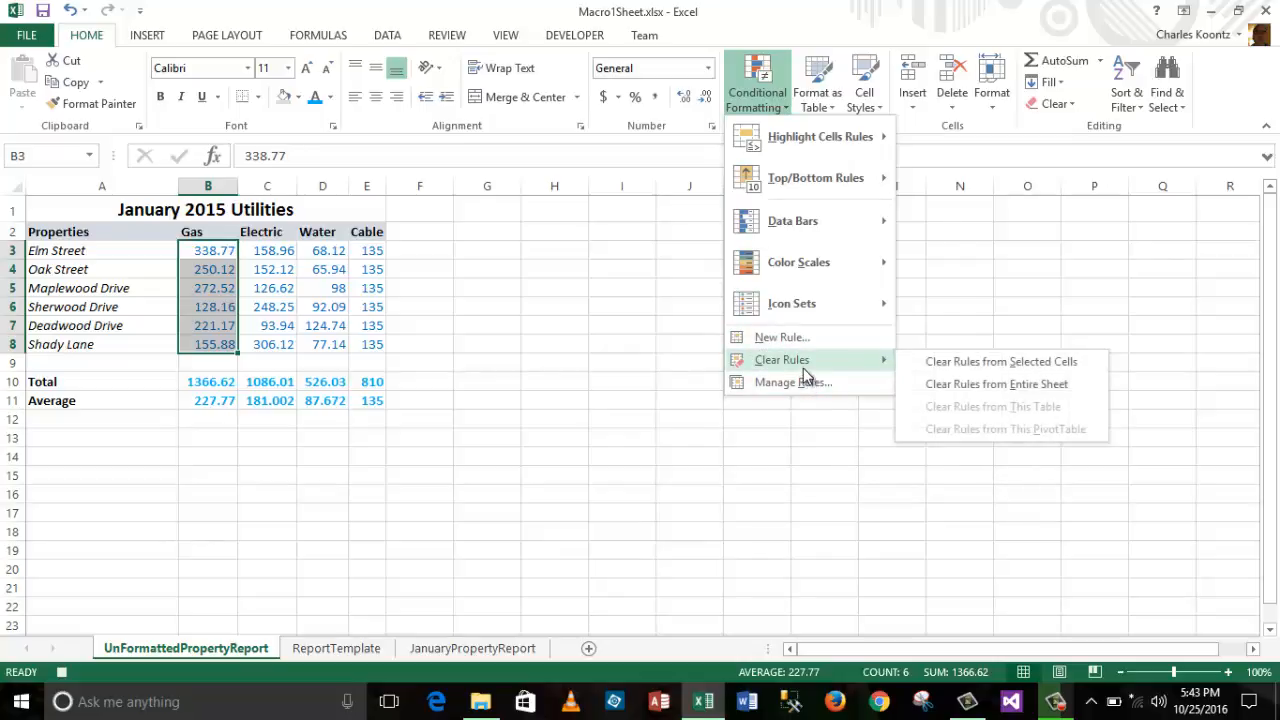
{"action": "mouse_move", "coordinate": [812, 185]}
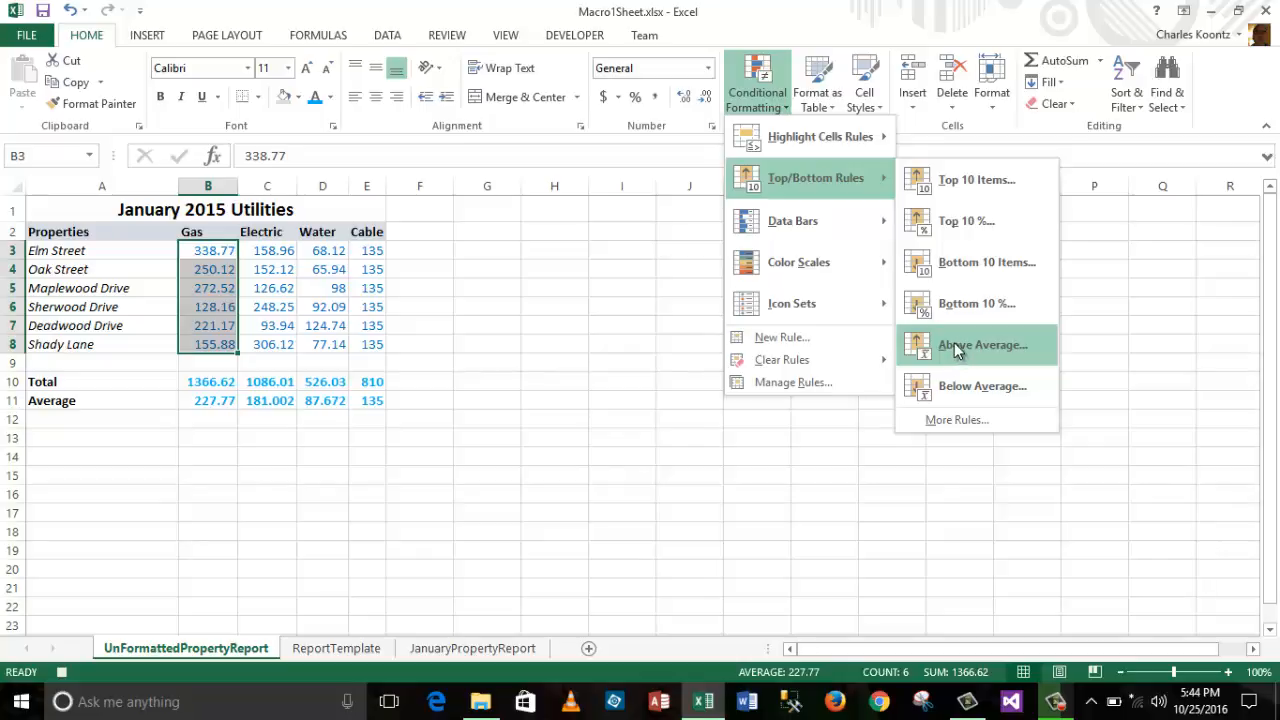
{"action": "left_click", "coordinate": [955, 346]}
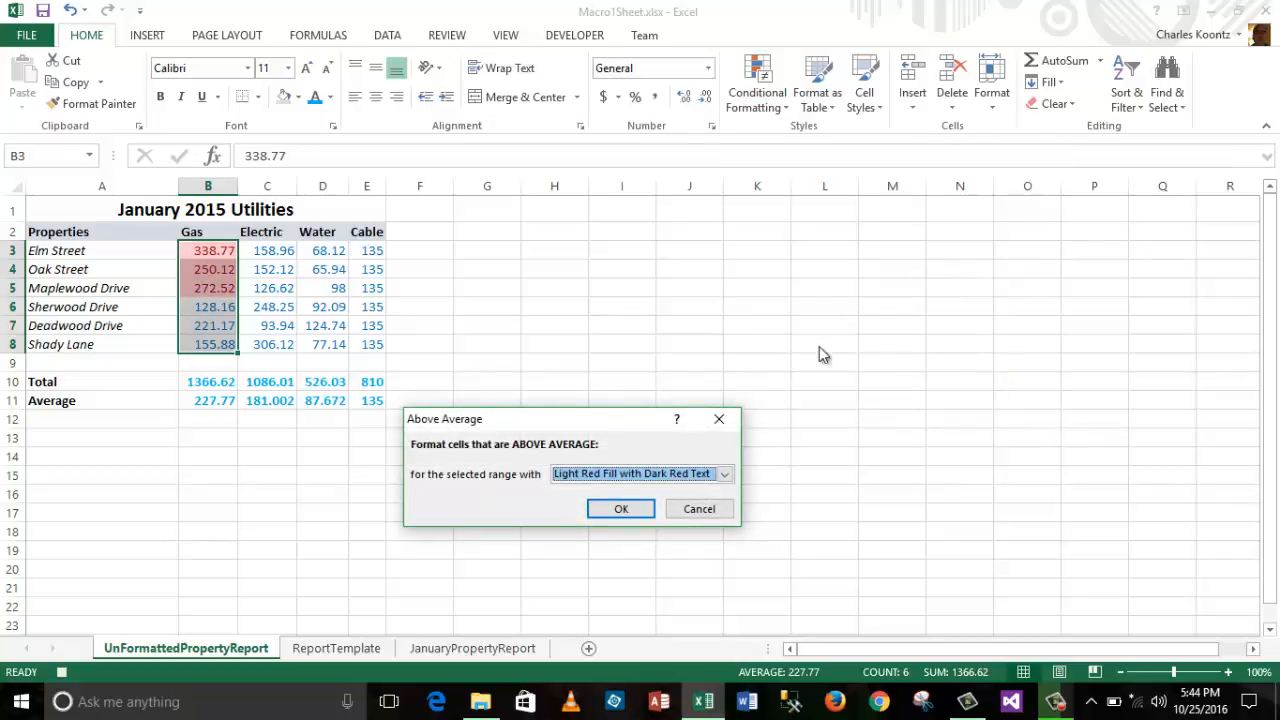
{"action": "left_click", "coordinate": [630, 511]}
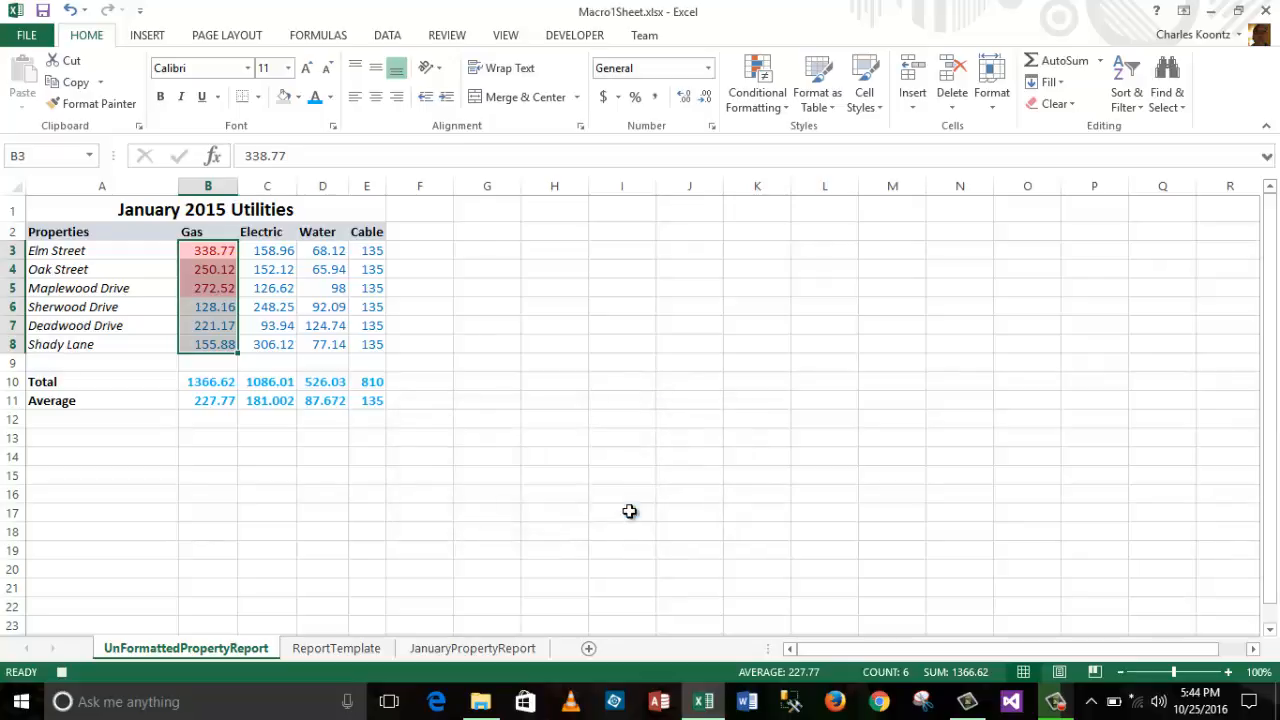
{"action": "left_click", "coordinate": [741, 324]}
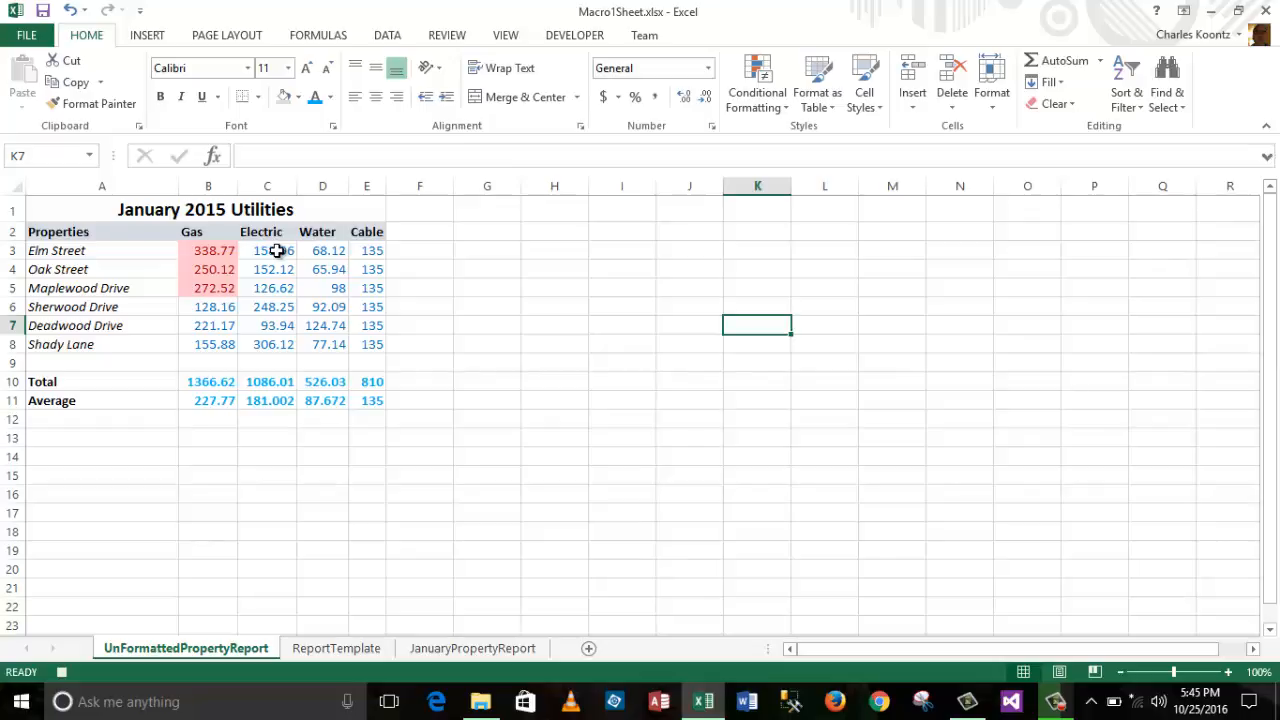
Step: Apply Blue gradient-fill data bars to the Electric figures in C3:C8
{"action": "left_click_drag", "start_coordinate": [277, 251], "coordinate": [272, 344]}
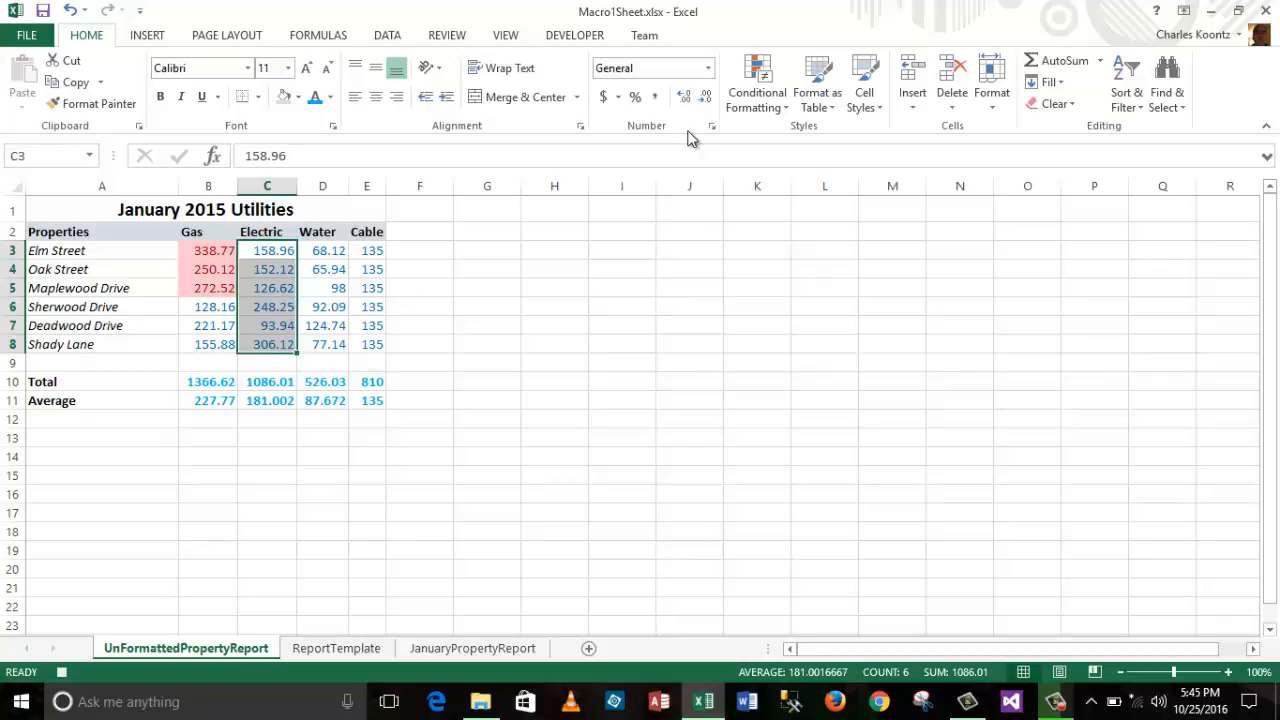
{"action": "left_click", "coordinate": [786, 103]}
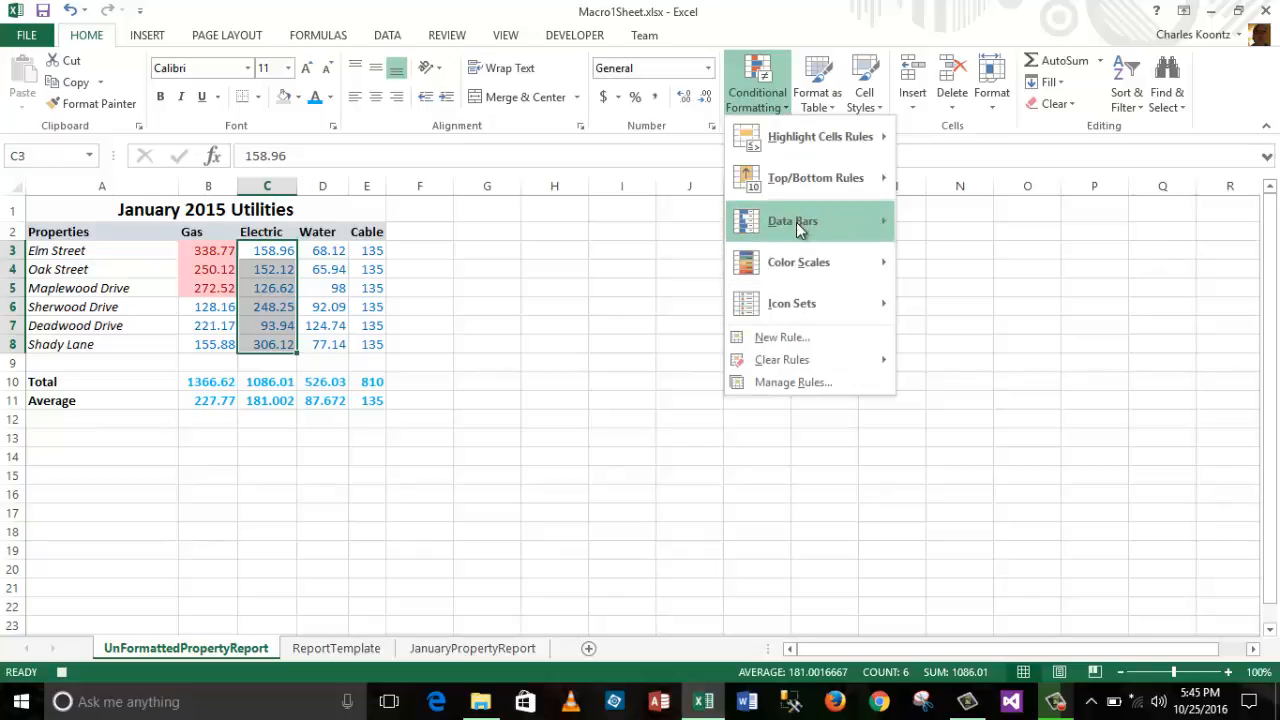
{"action": "mouse_move", "coordinate": [797, 222]}
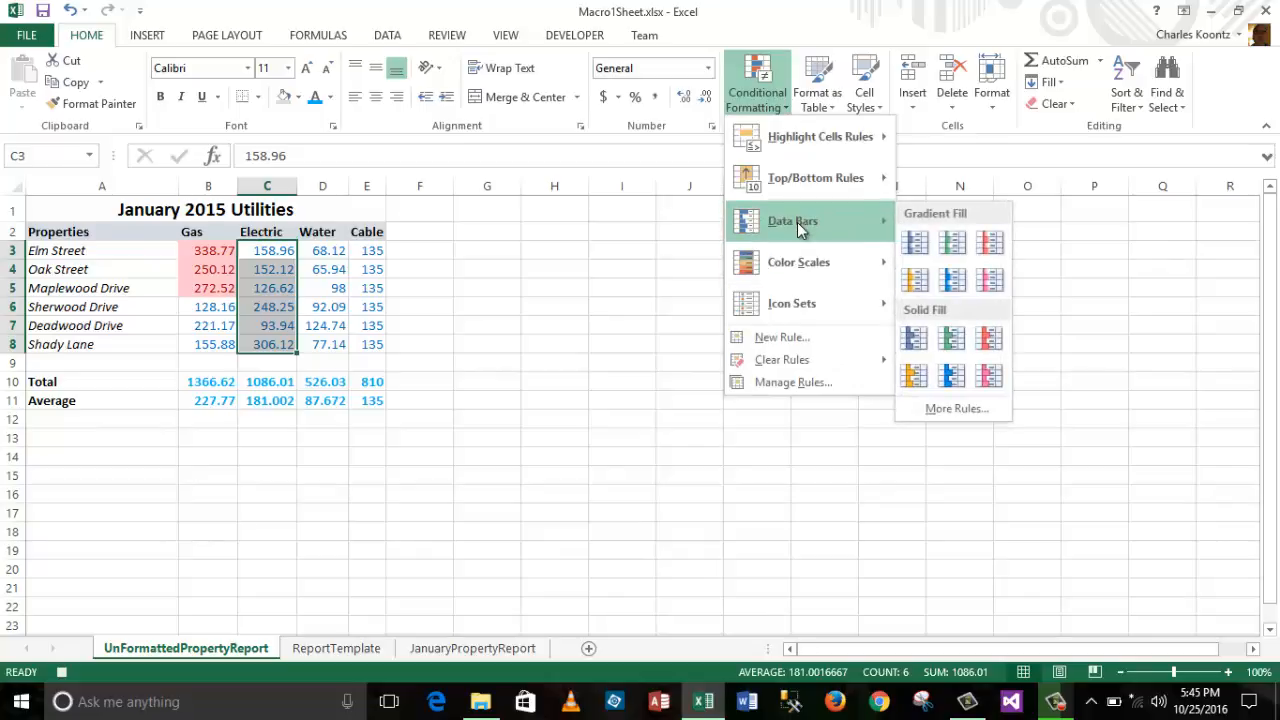
{"action": "left_click", "coordinate": [917, 245]}
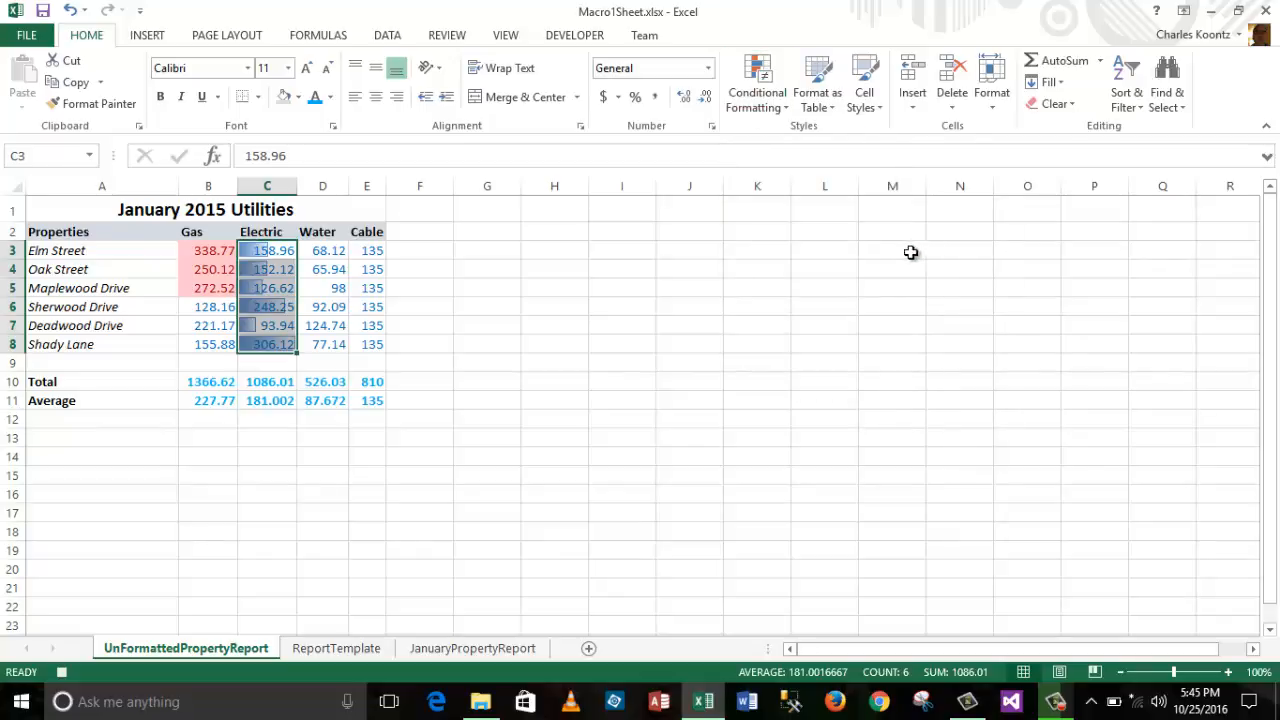
{"action": "left_click", "coordinate": [893, 250]}
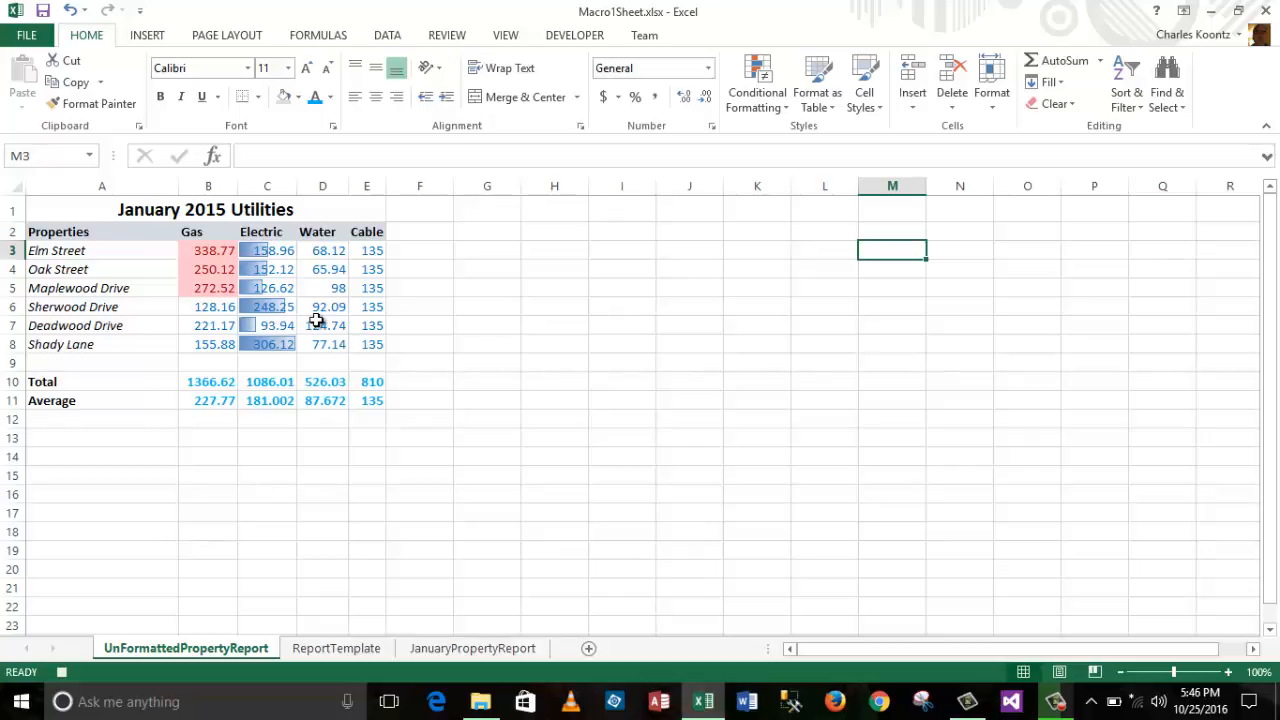
Step: Stop recording the Macro1FormatUtilityReport macro from the Developer ribbon
{"action": "left_click", "coordinate": [573, 40]}
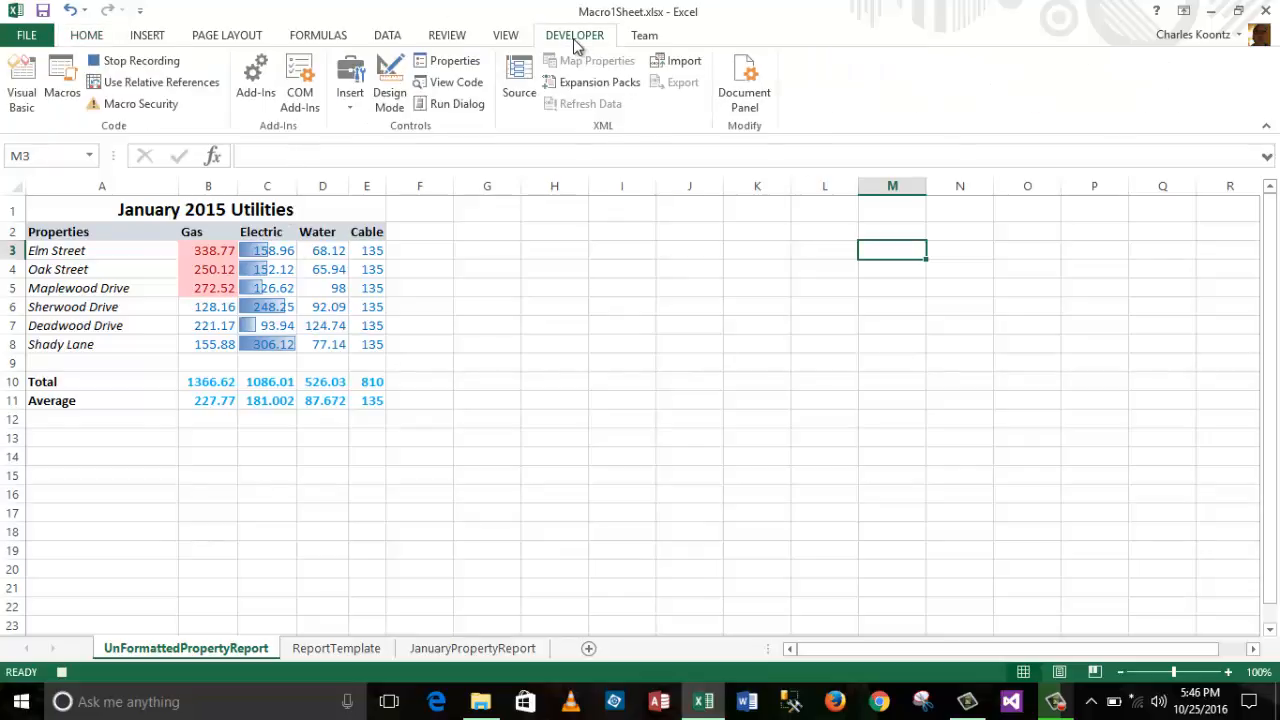
{"action": "left_click", "coordinate": [143, 66]}
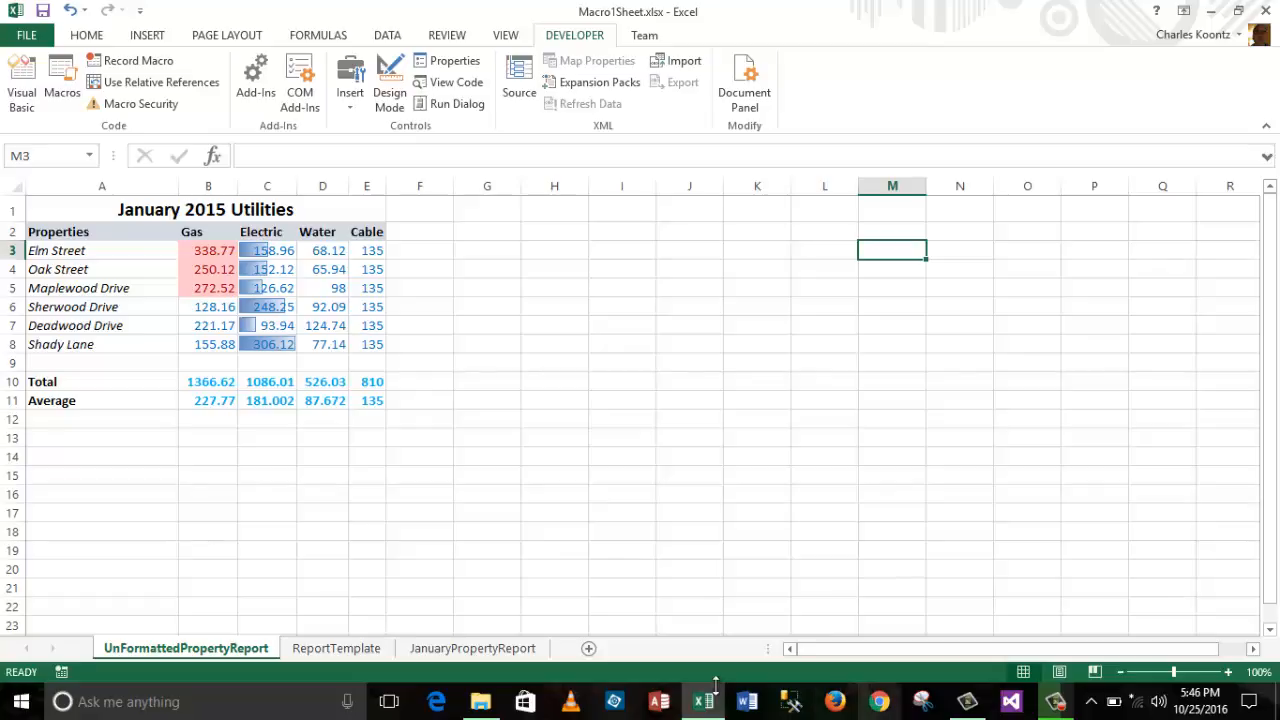
Step: On the ReportTemplate sheet, check the template's Total formula in E10 and Average formula in E11
{"action": "left_click", "coordinate": [357, 649]}
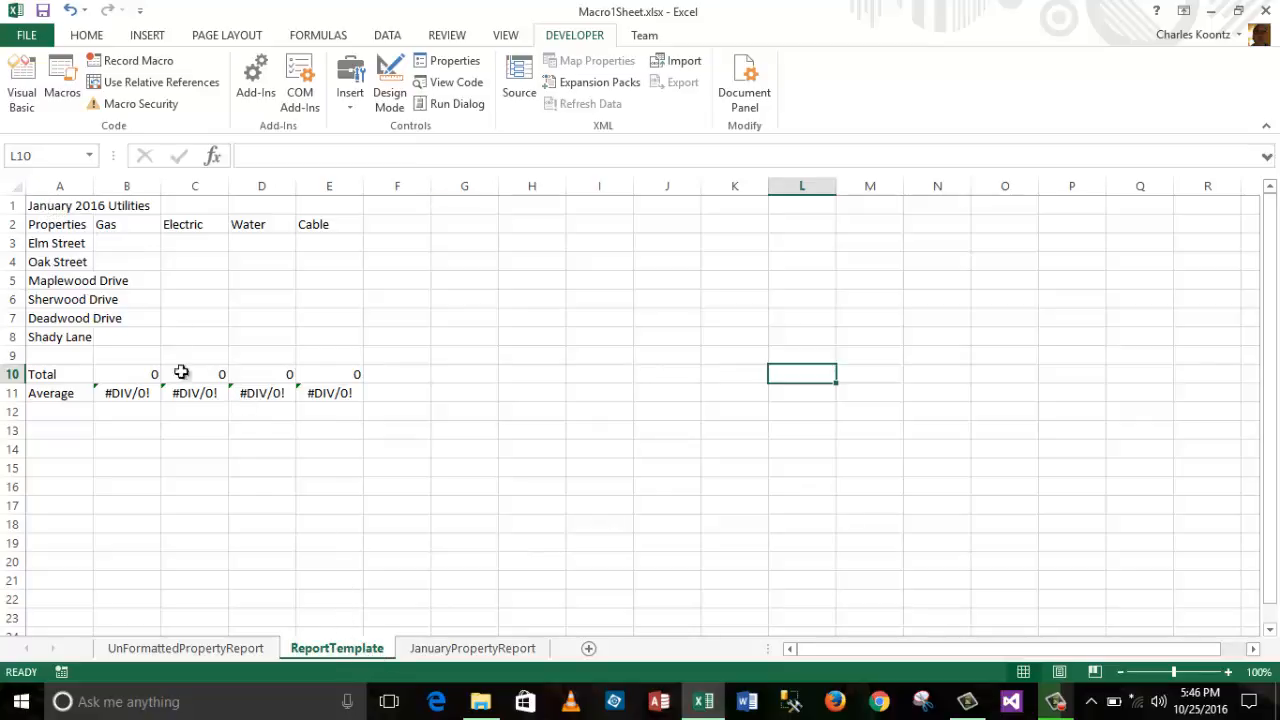
{"action": "left_click_drag", "start_coordinate": [54, 209], "coordinate": [342, 390]}
{"action": "left_click", "coordinate": [830, 242]}
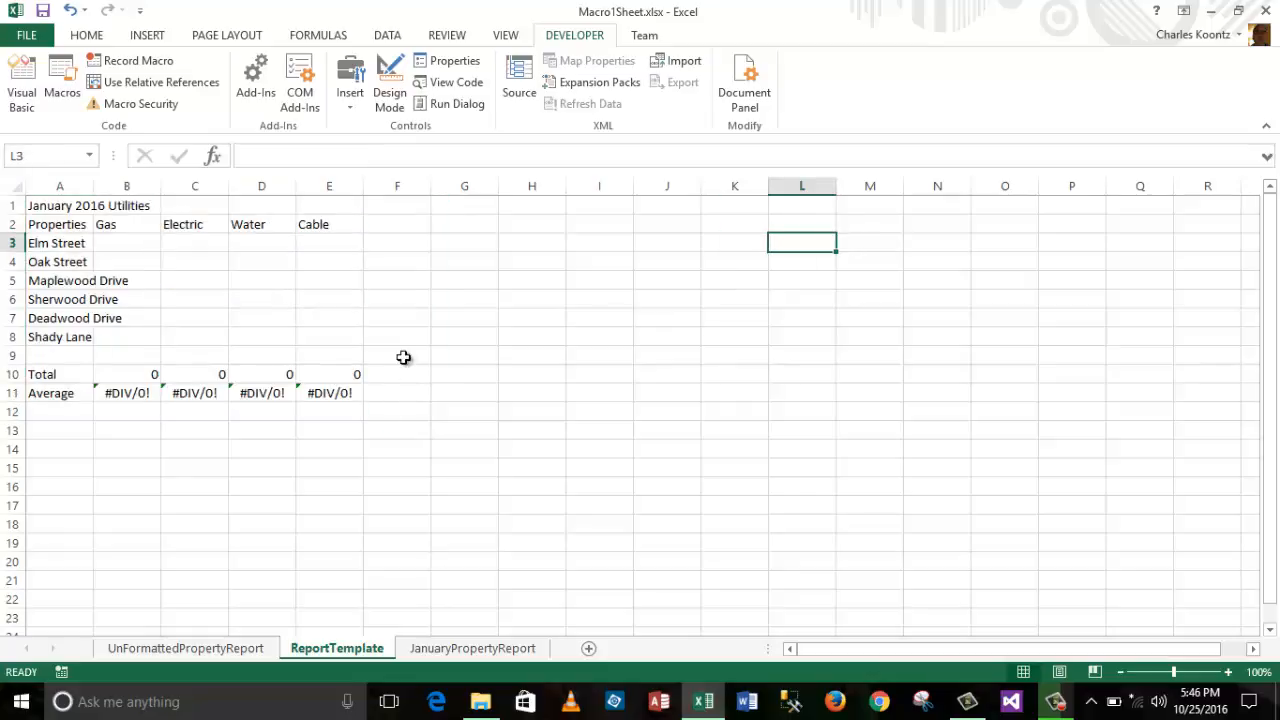
{"action": "left_click", "coordinate": [337, 393]}
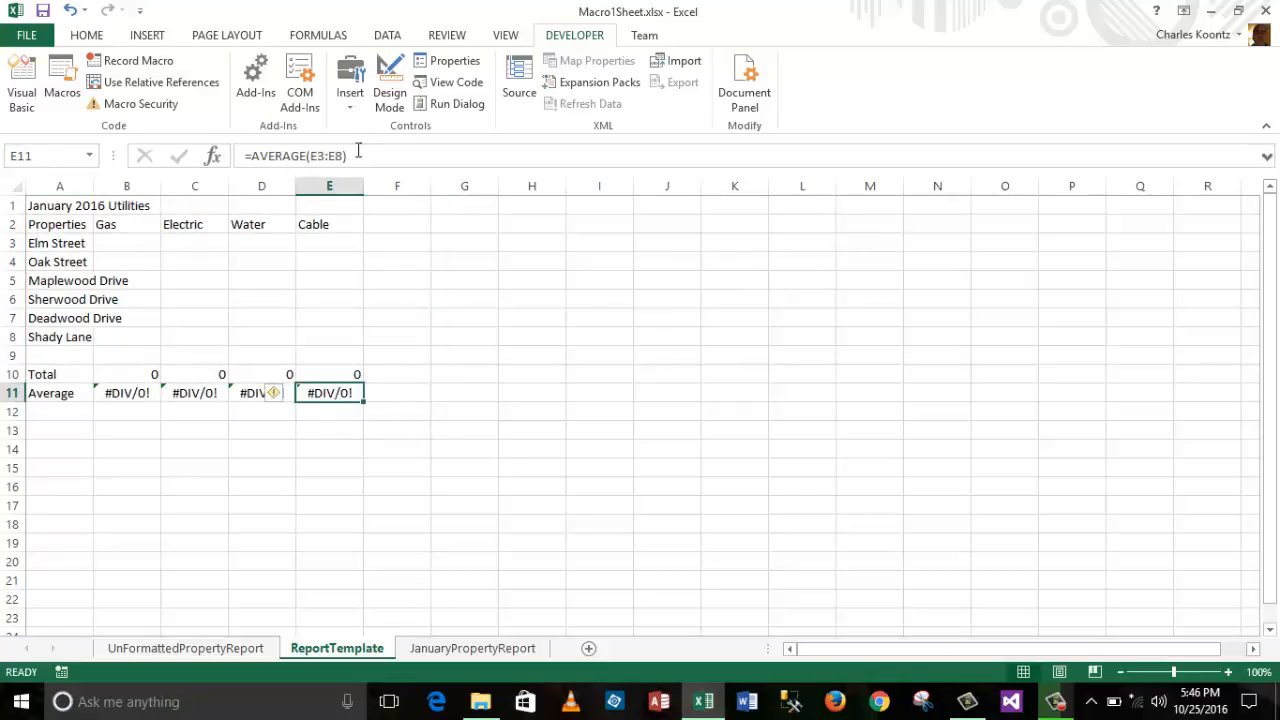
{"action": "left_click", "coordinate": [340, 376]}
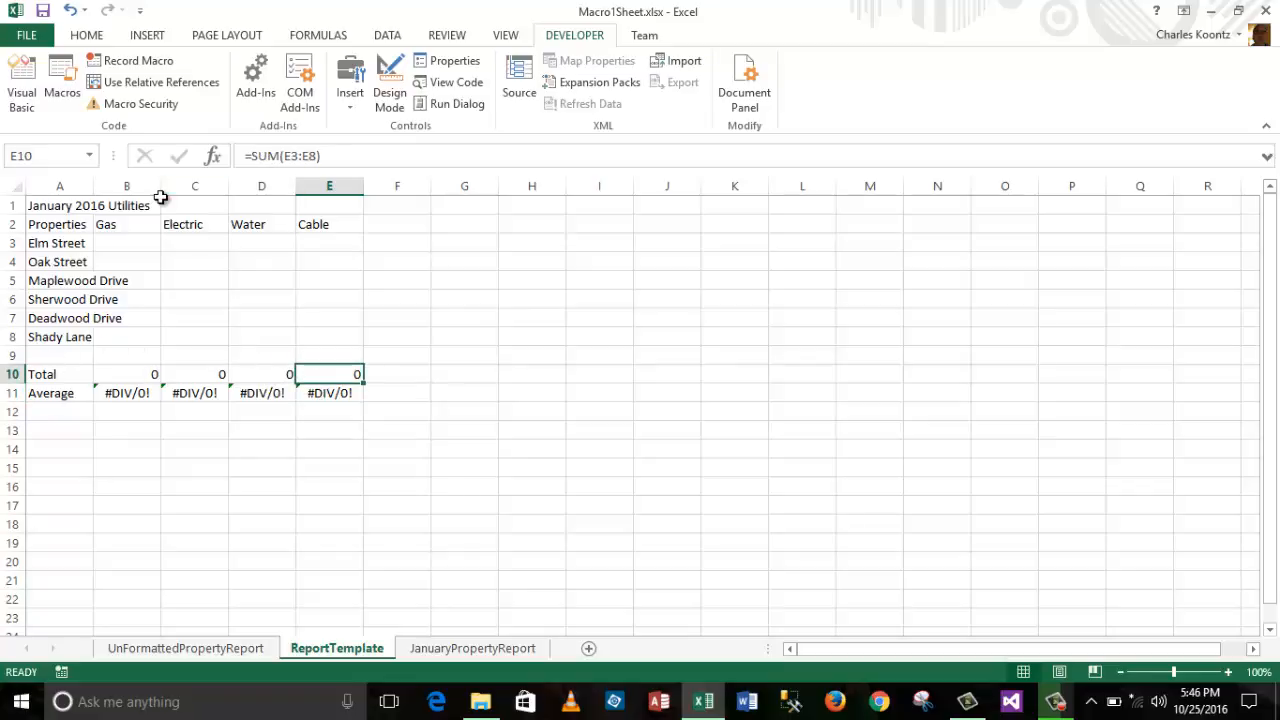
Step: Copy the template A1:E11 and paste it at A1 of the JanuaryPropertyReport sheet
{"action": "left_click_drag", "start_coordinate": [57, 206], "coordinate": [348, 395]}
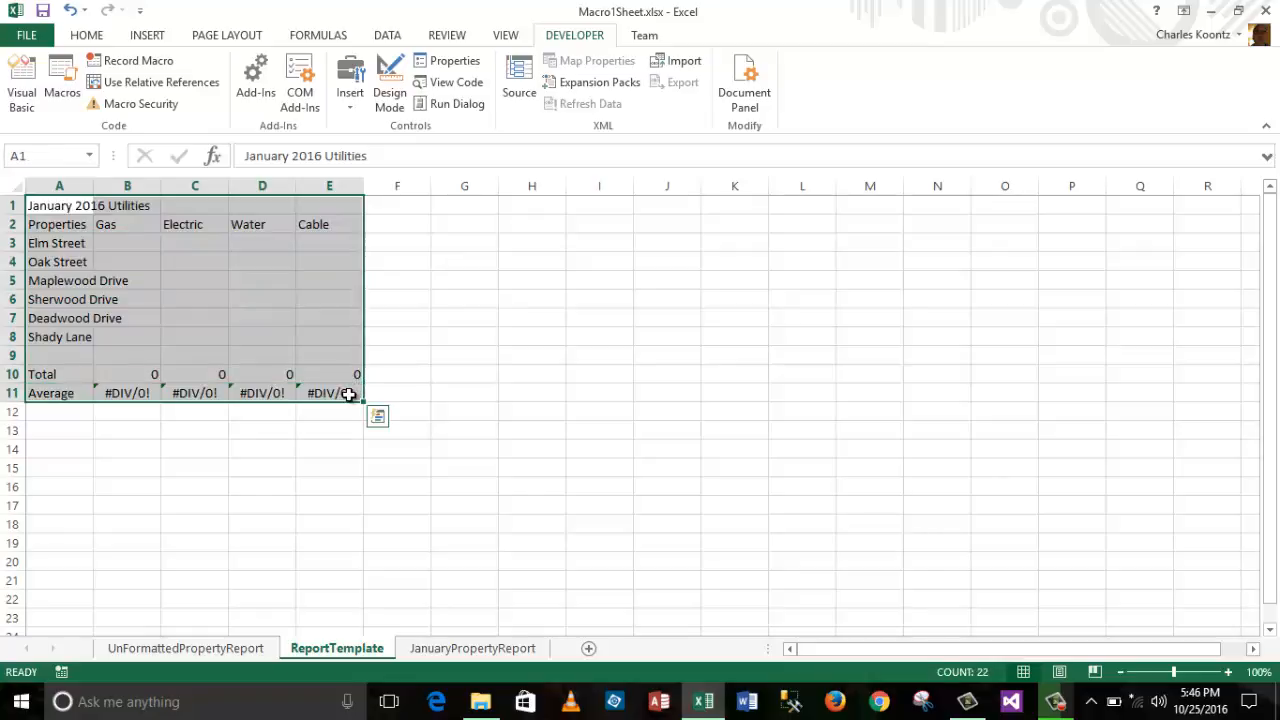
{"action": "key", "text": "ctrl+c"}
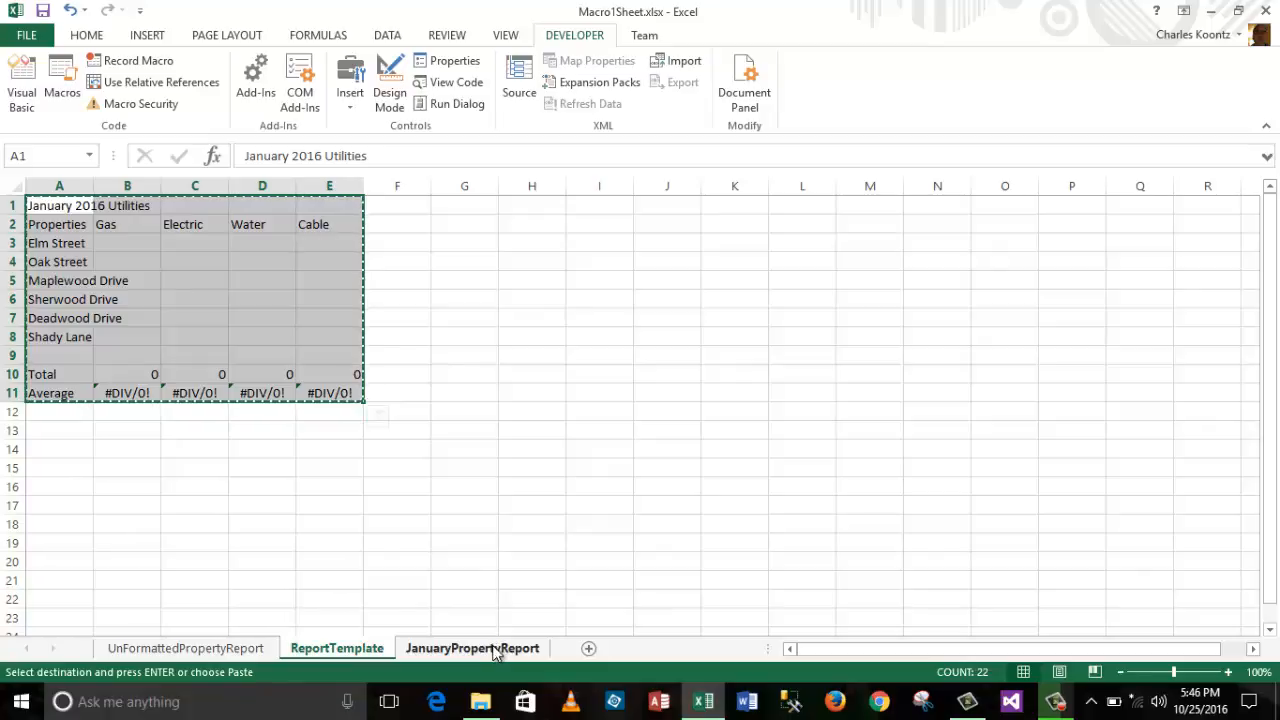
{"action": "left_click", "coordinate": [495, 649]}
{"action": "left_click", "coordinate": [72, 207]}
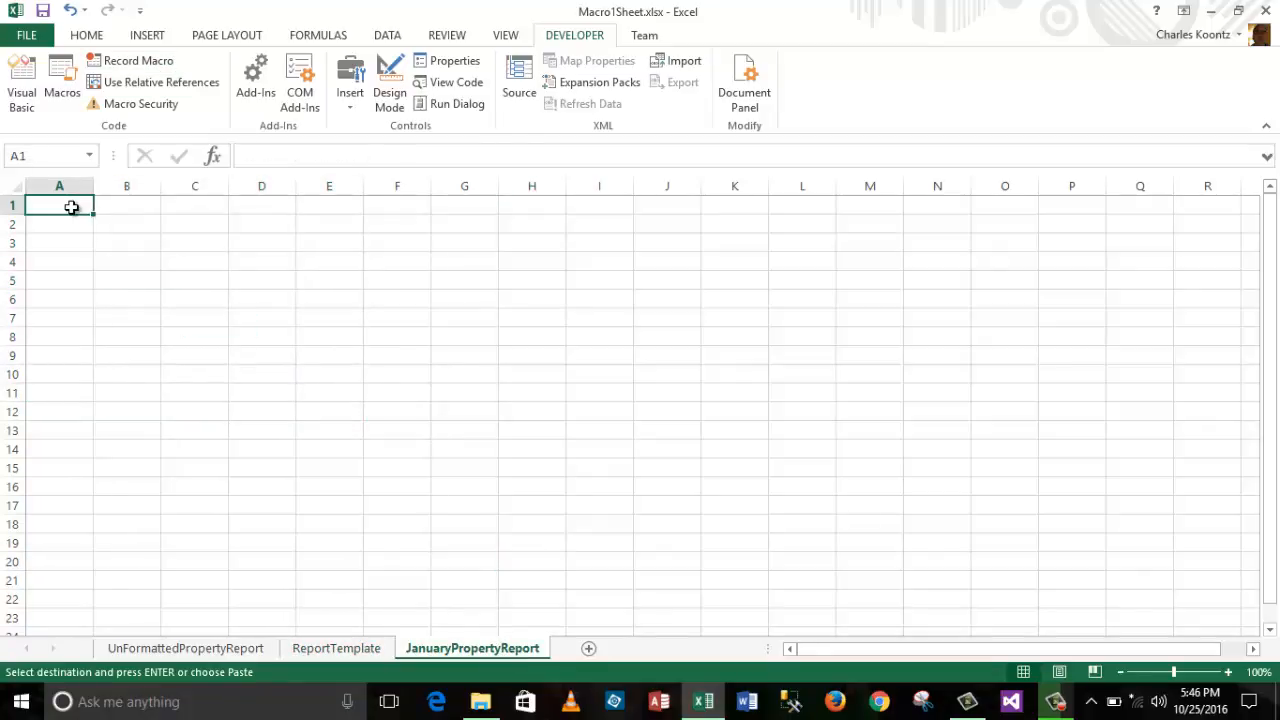
{"action": "key", "text": "ctrl+v"}
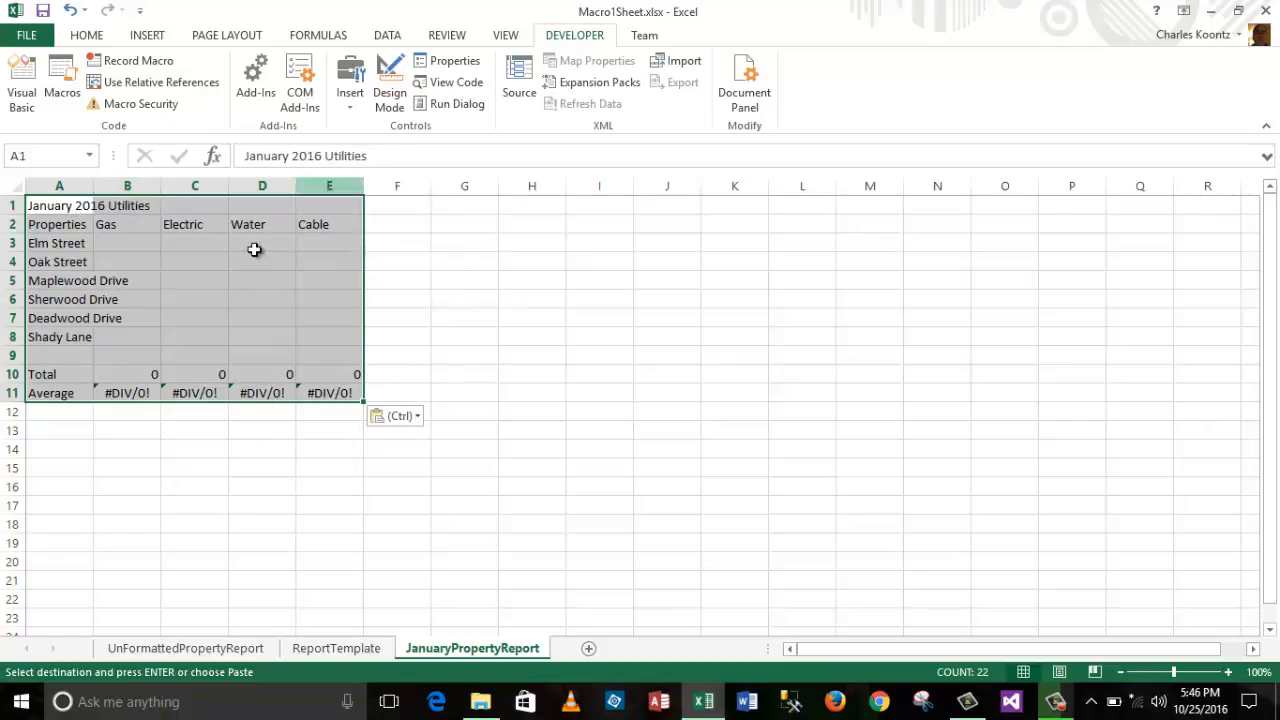
Step: Enter the Gas charges in B3:B8: 345.99, 345.99, 212, 109, 367.88 and 534.99
{"action": "left_click", "coordinate": [137, 239]}
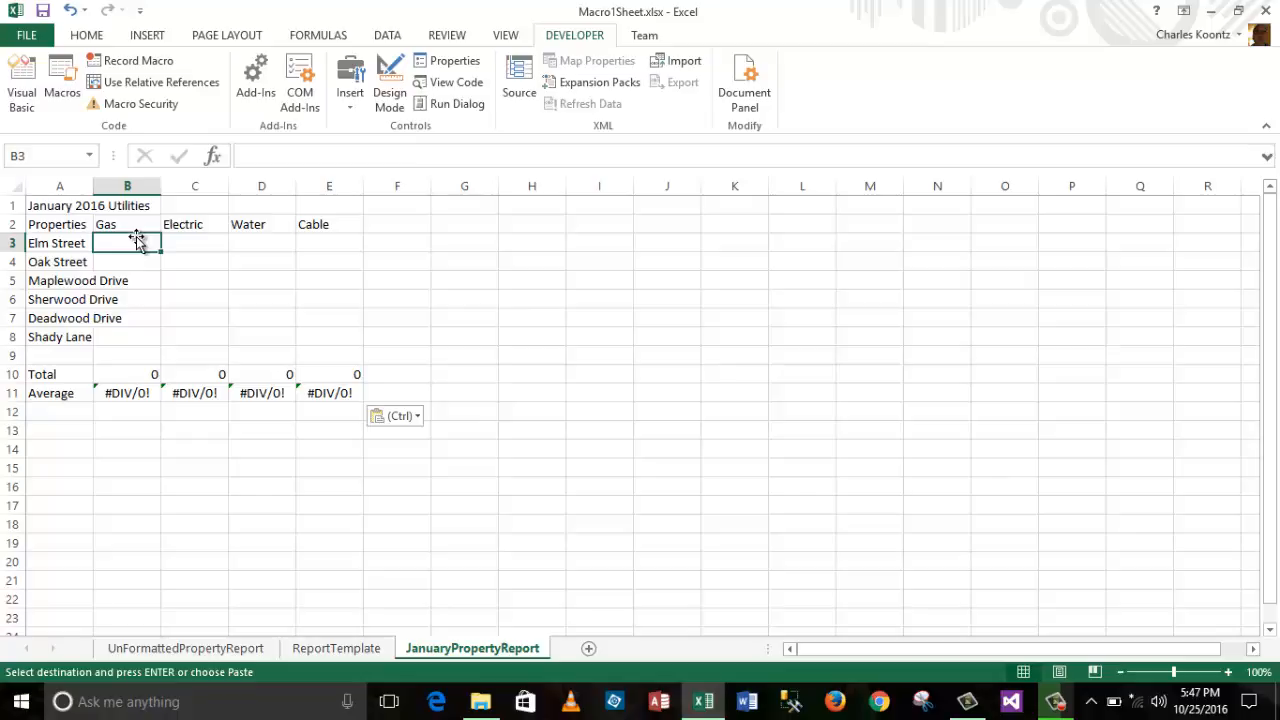
{"action": "type", "text": "345.99"}
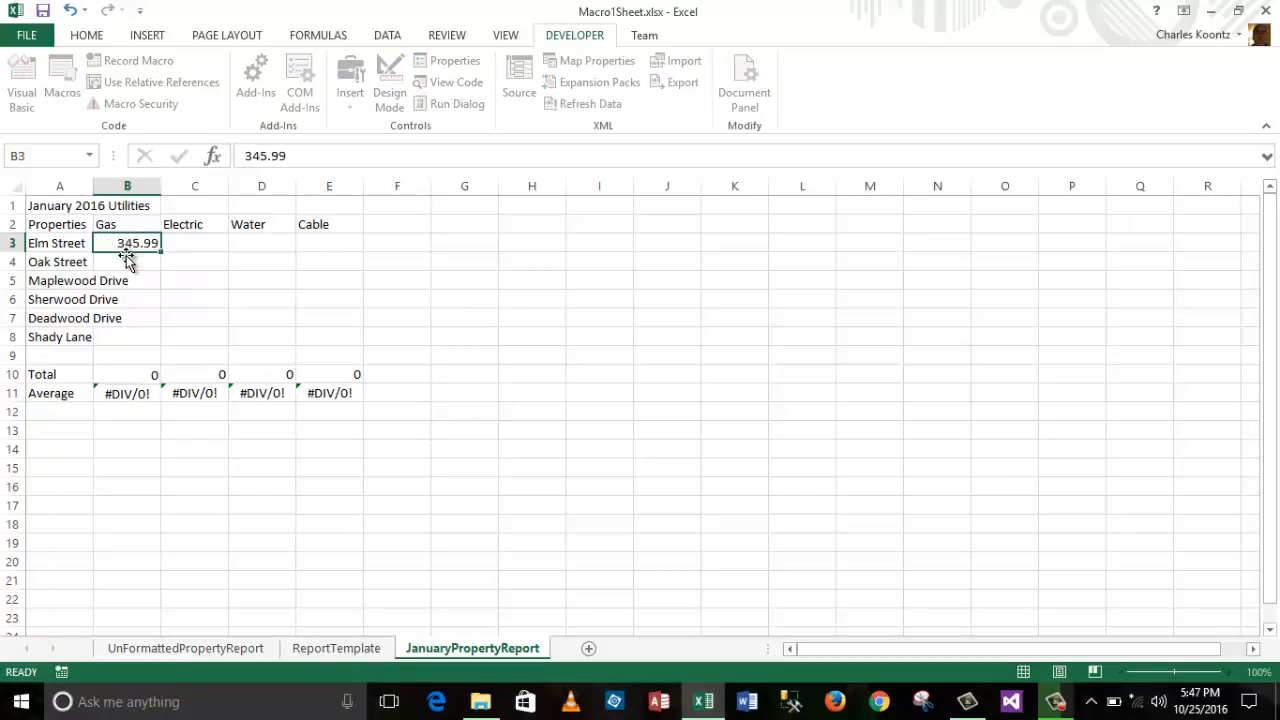
{"action": "key", "text": "Return"}
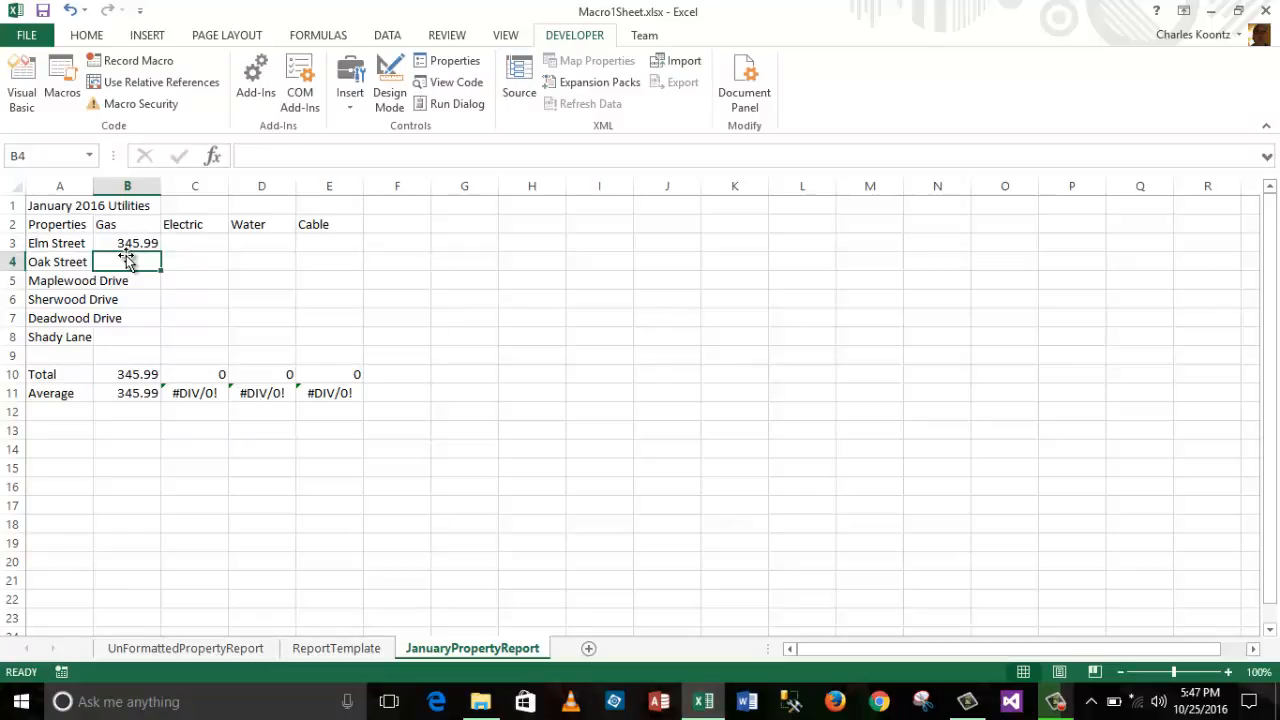
{"action": "type", "text": "345.99"}
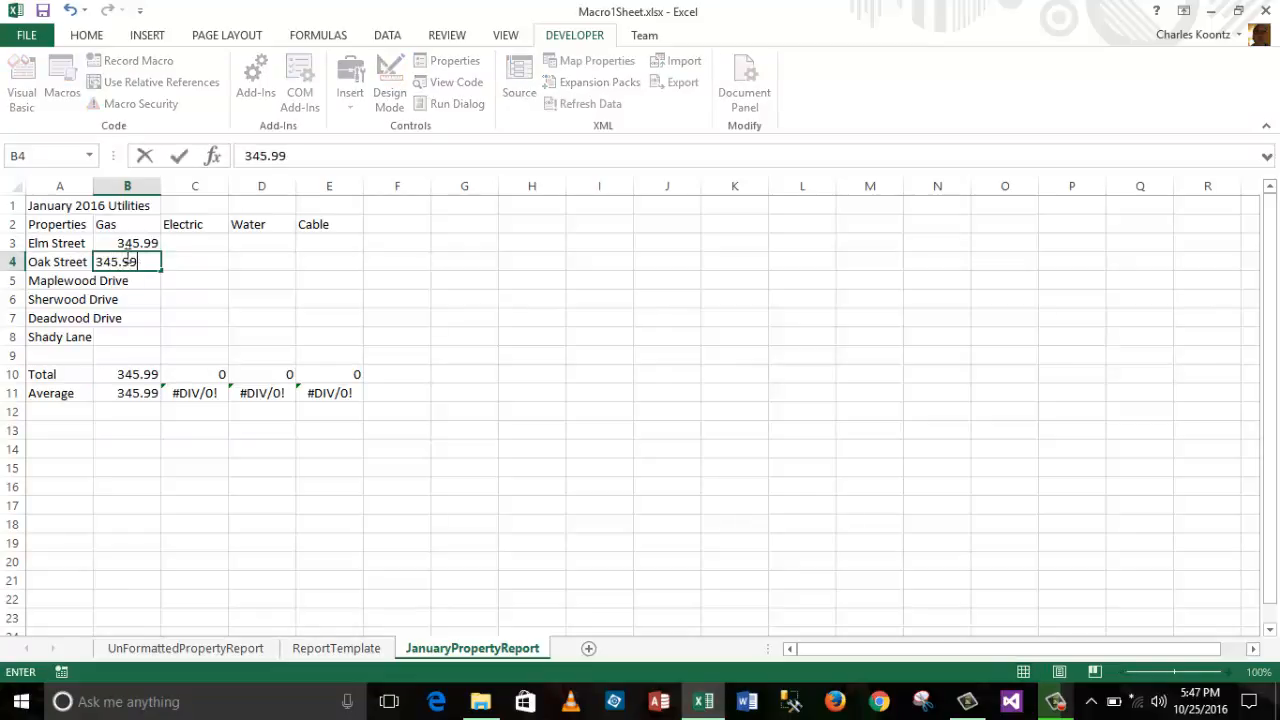
{"action": "key", "text": "Return"}
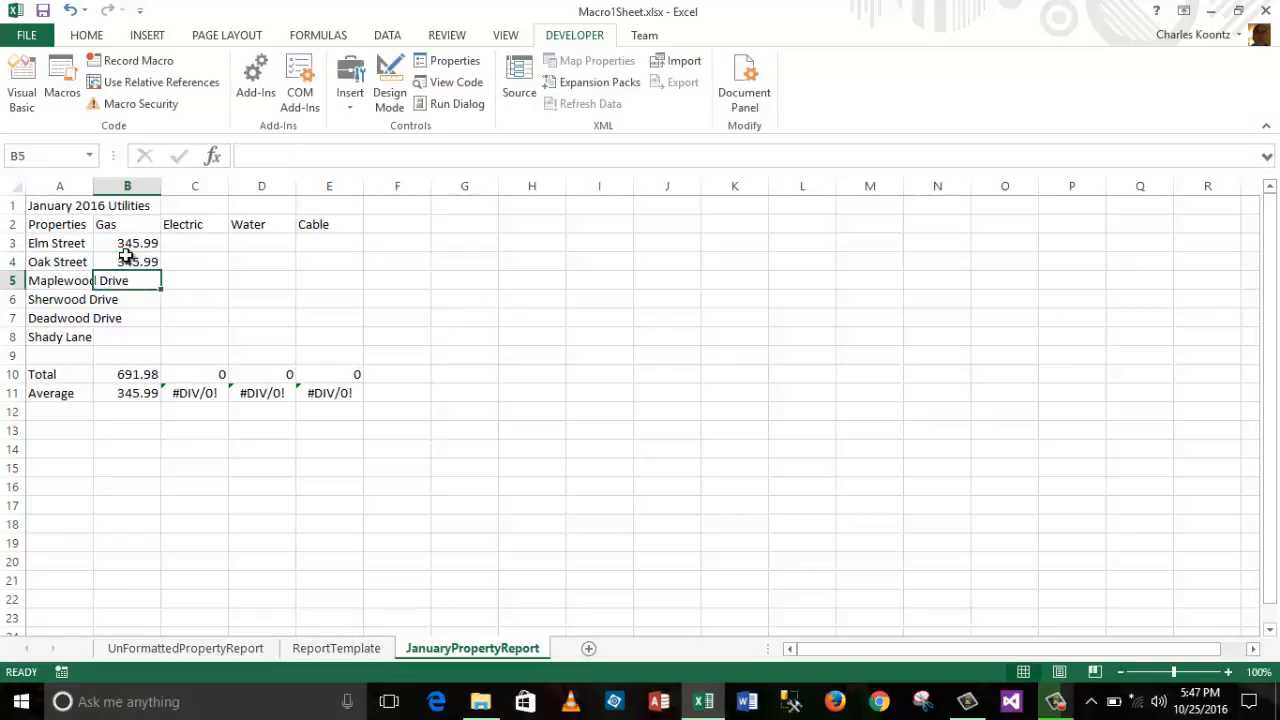
{"action": "type", "text": "21"}
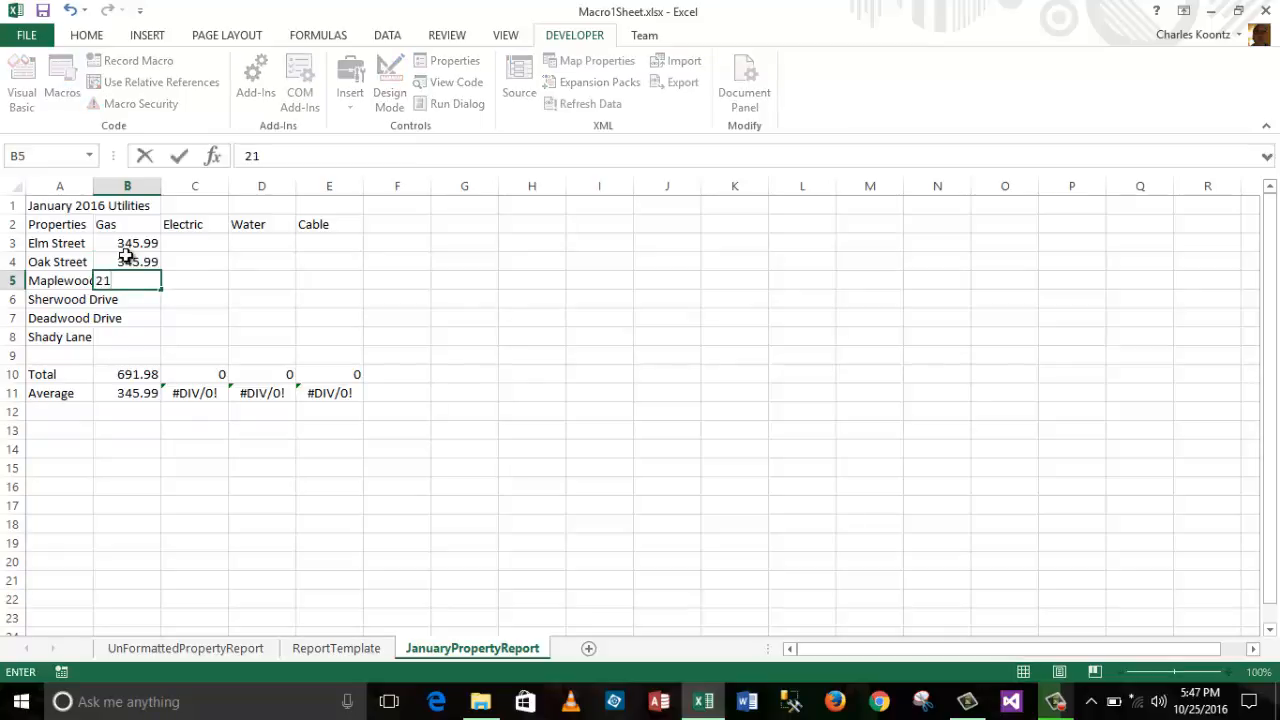
{"action": "type", "text": "2"}
{"action": "key", "text": "Return"}
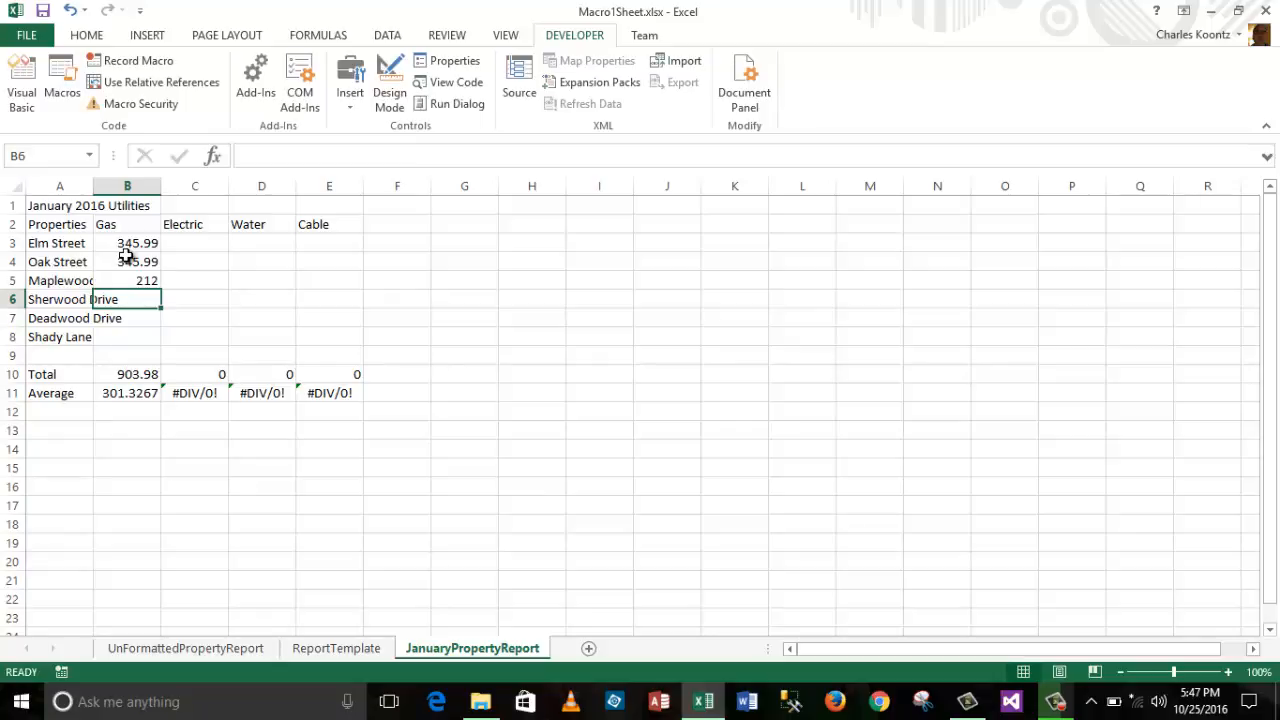
{"action": "type", "text": "109"}
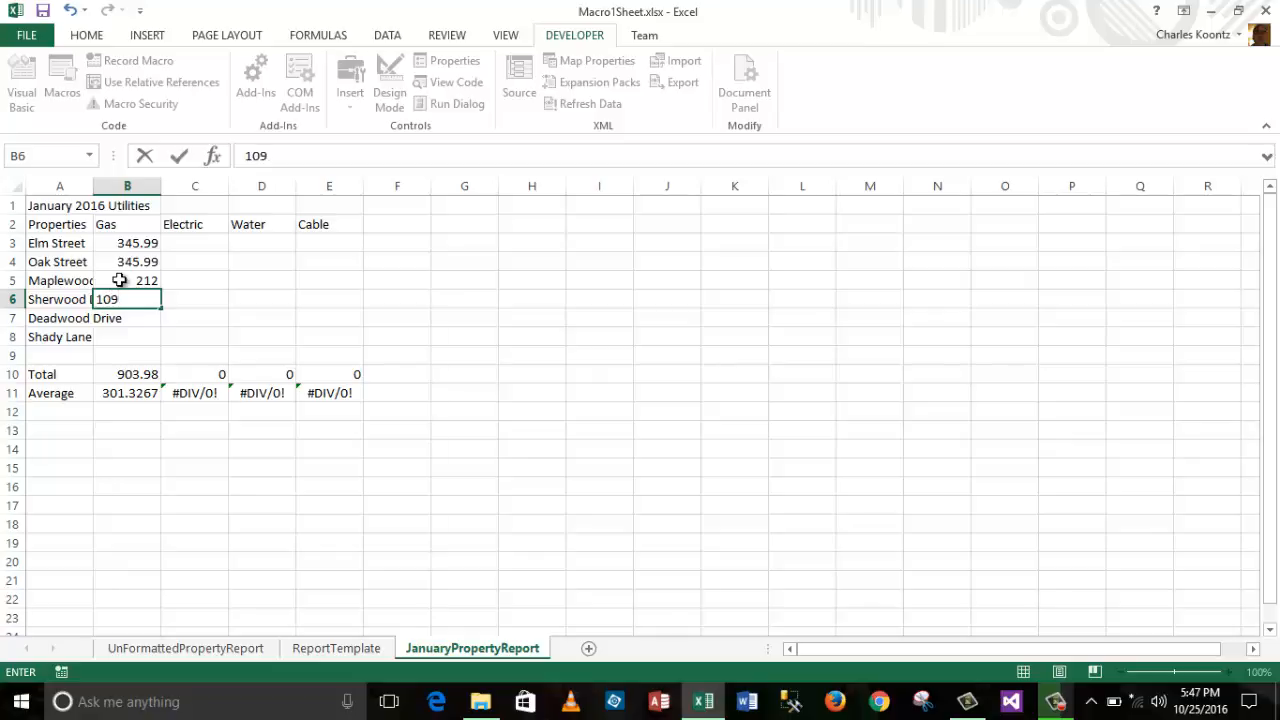
{"action": "type", "text": "."}
{"action": "key", "text": "Return"}
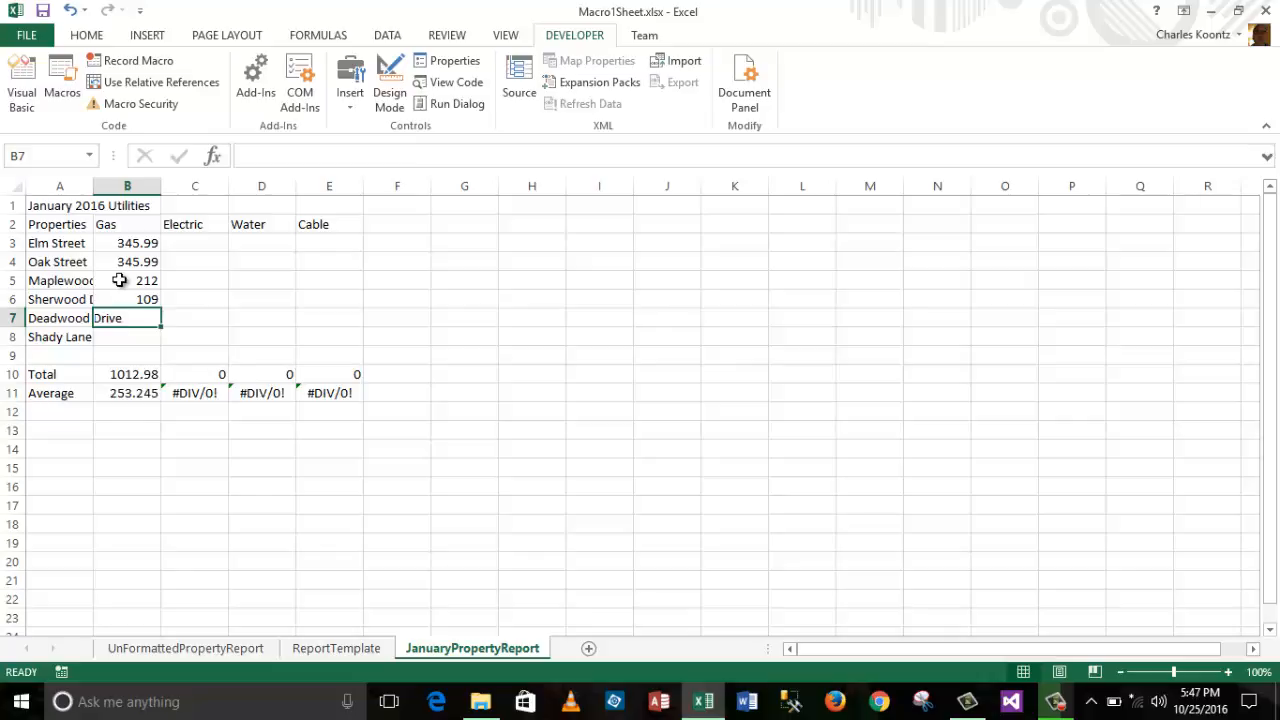
{"action": "type", "text": "3"}
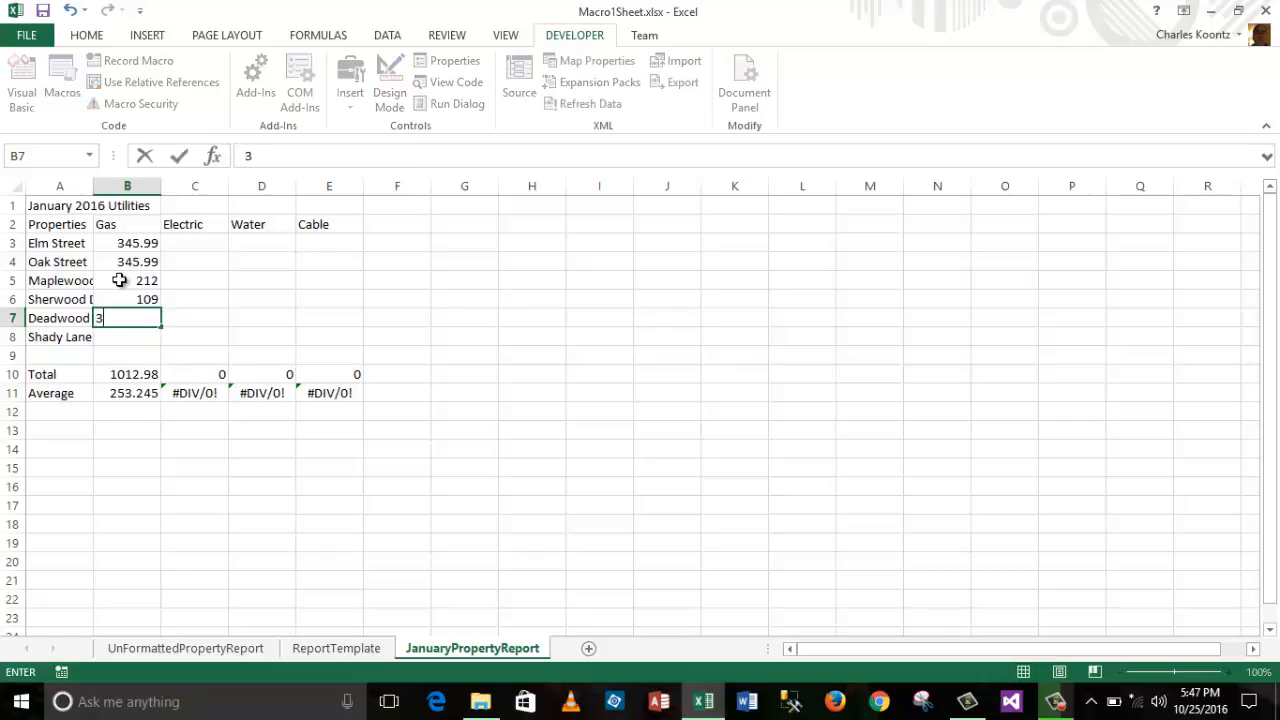
{"action": "type", "text": "67.88"}
{"action": "key", "text": "Return"}
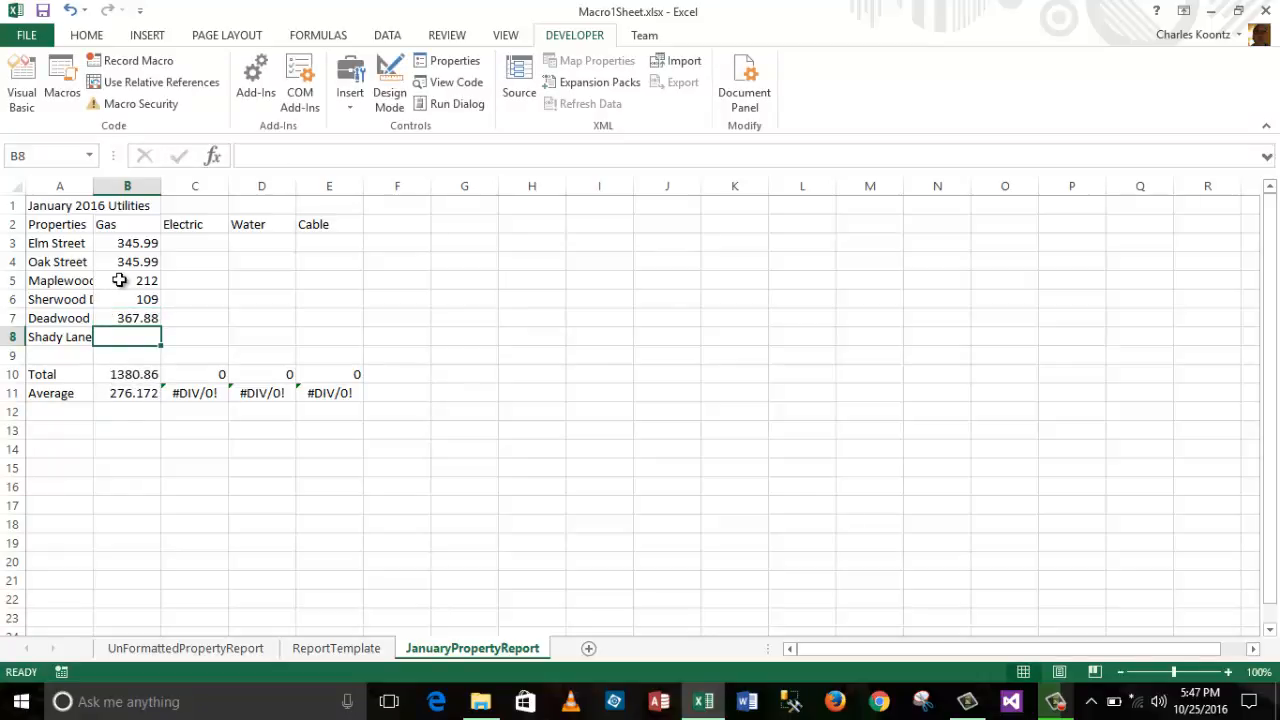
{"action": "type", "text": "534"}
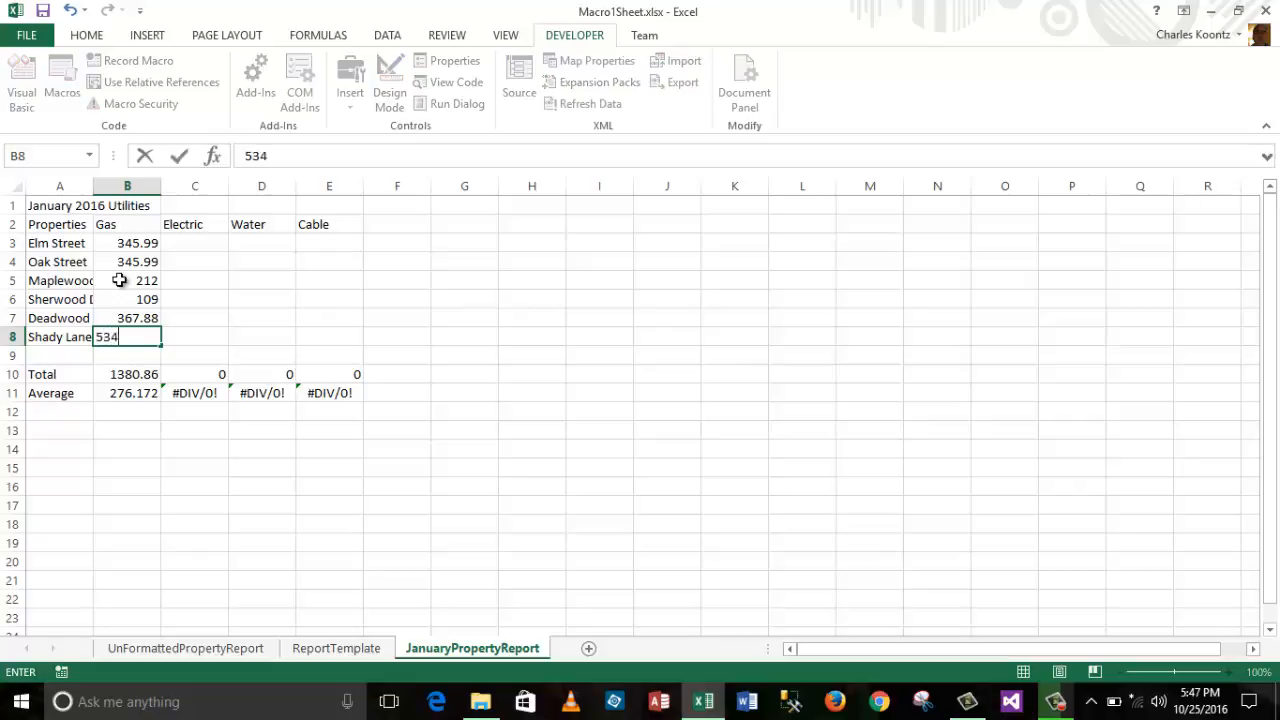
{"action": "type", "text": ".99"}
{"action": "left_click", "coordinate": [191, 242]}
Step: Enter the Electric charges in C3:C8: 321.66, 213.99, 324.15, 432, 543.22 and 444
{"action": "type", "text": "3"}
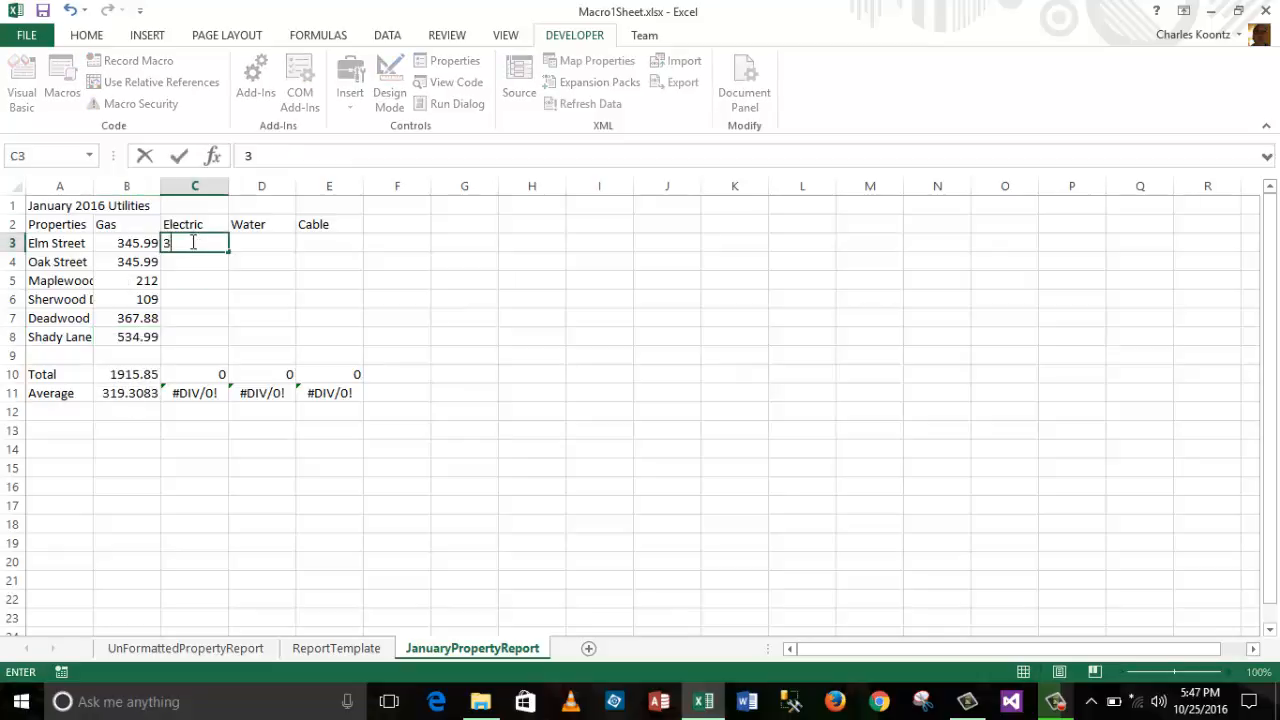
{"action": "type", "text": "21.66"}
{"action": "key", "text": "Return"}
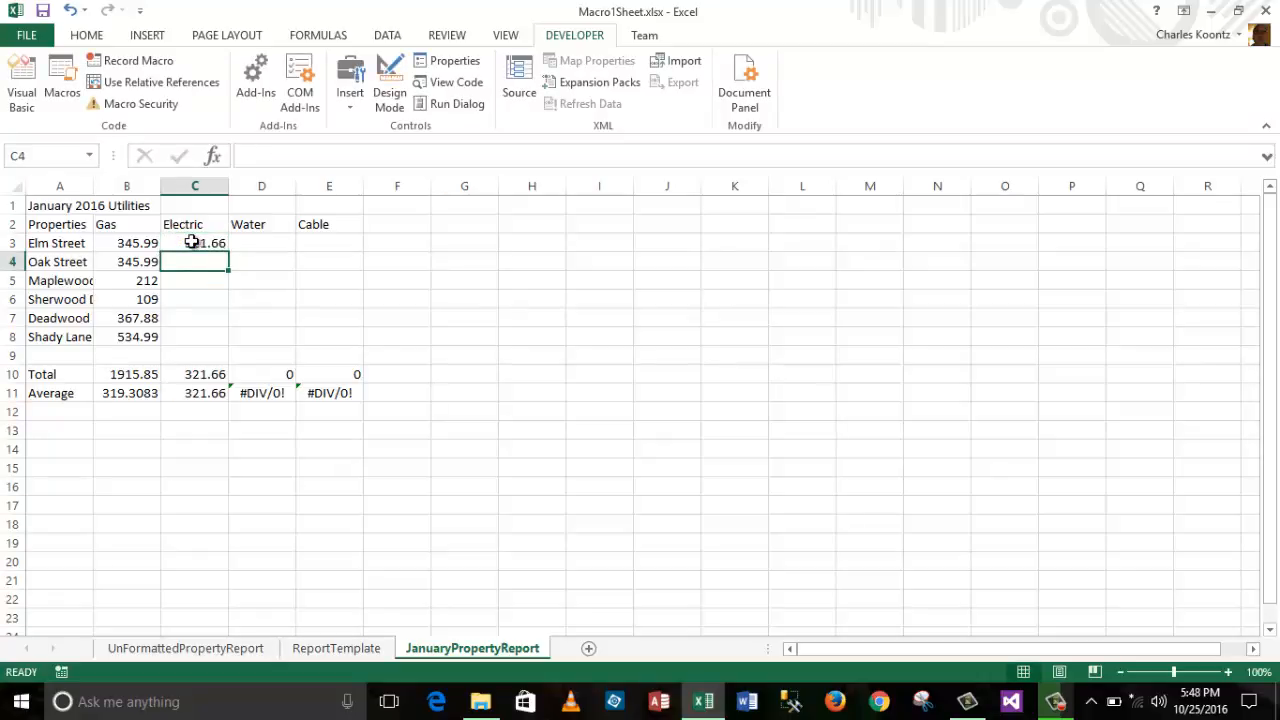
{"action": "type", "text": "21"}
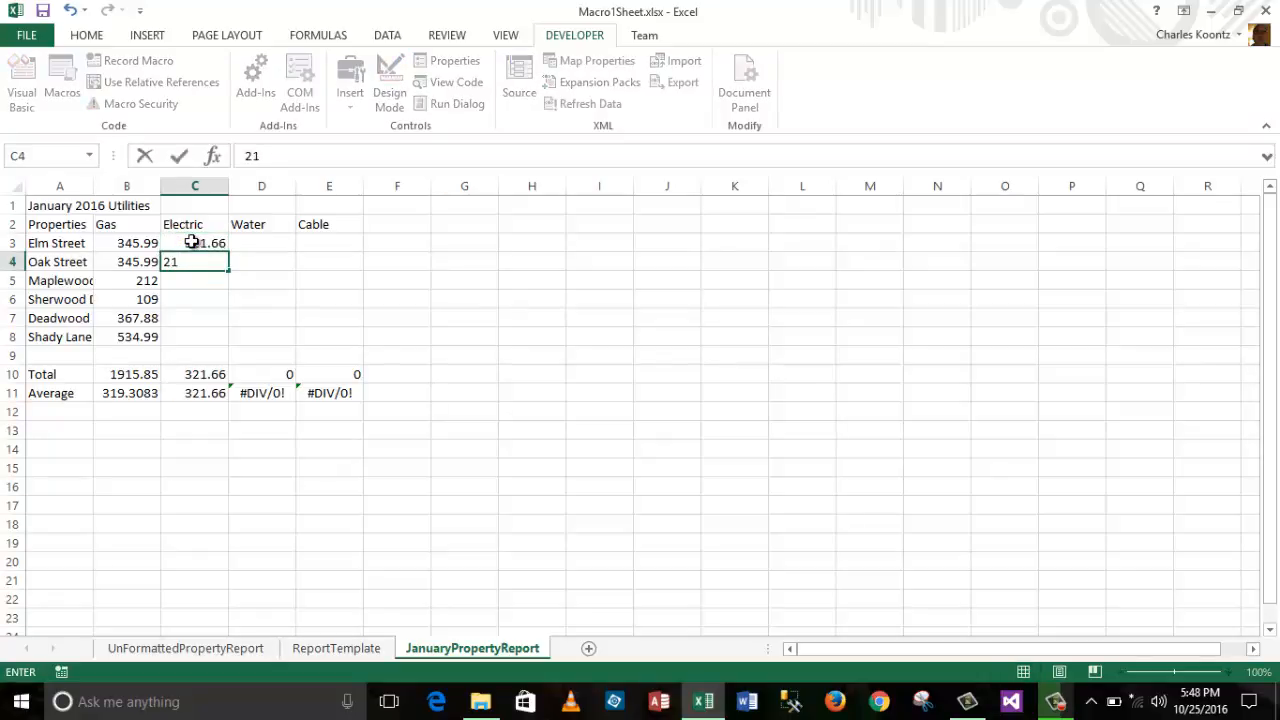
{"action": "type", "text": "3.99"}
{"action": "key", "text": "Return"}
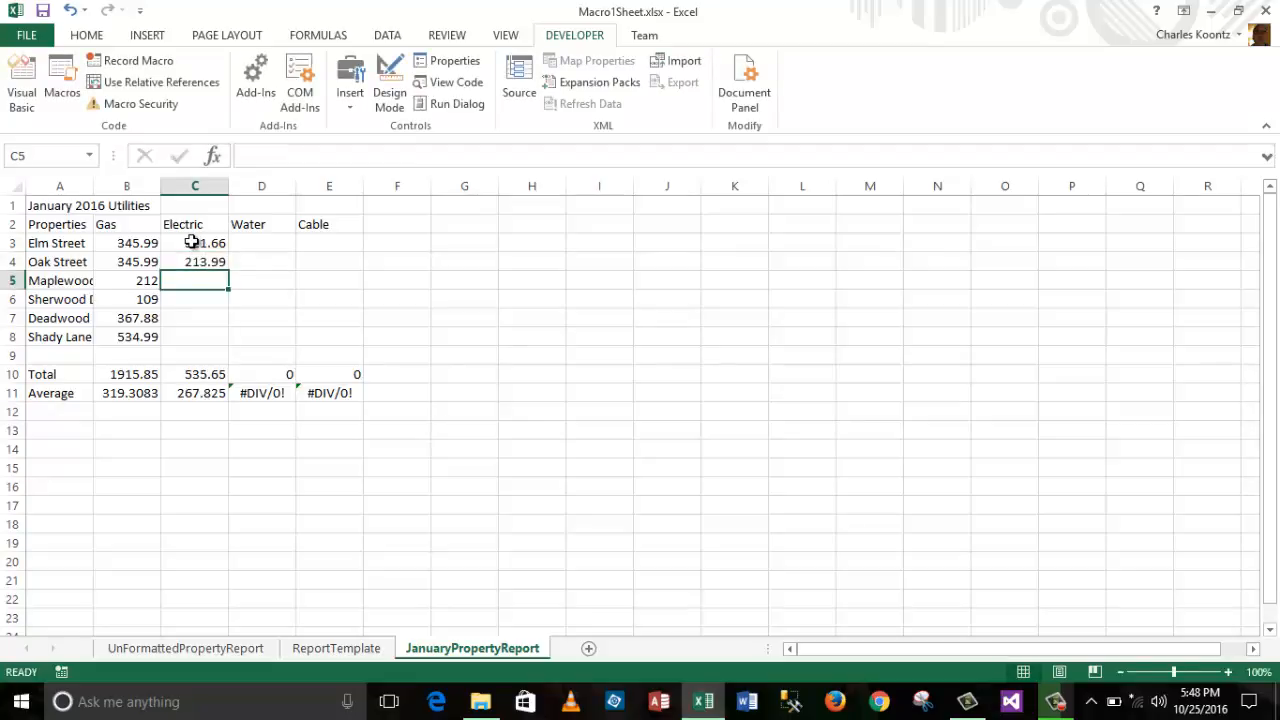
{"action": "type", "text": "32"}
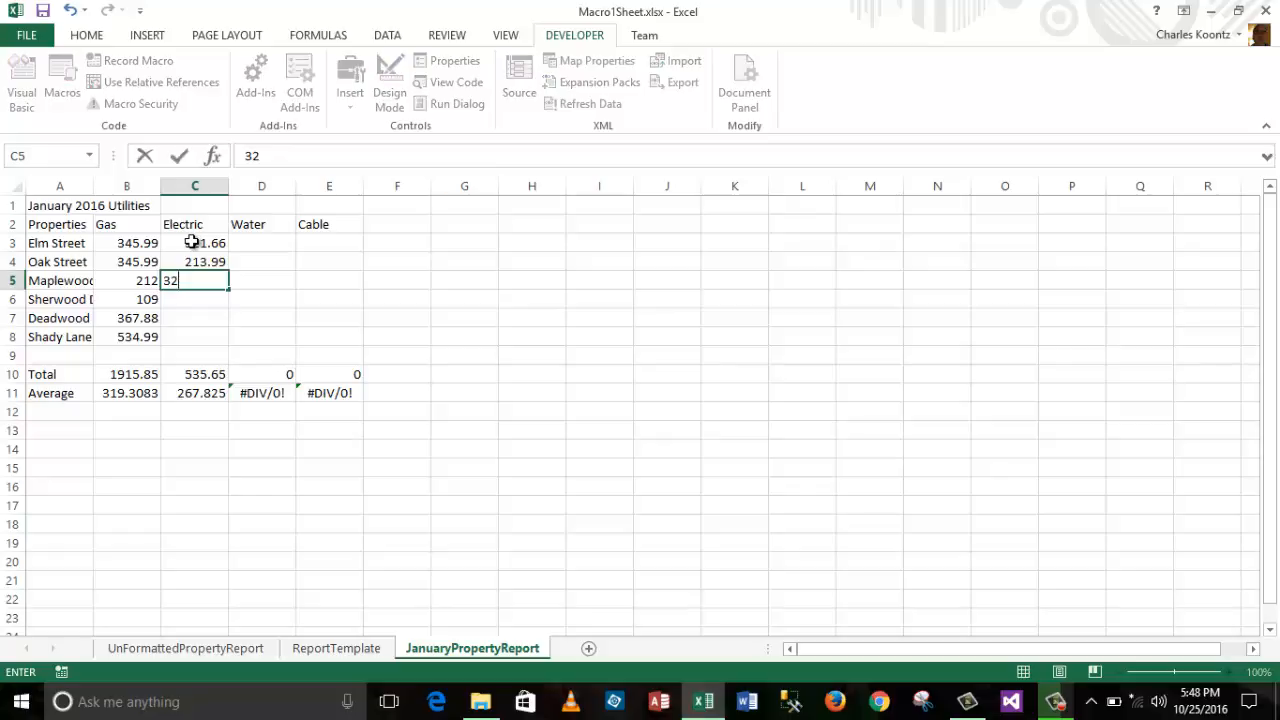
{"action": "type", "text": "4.15"}
{"action": "key", "text": "Return"}
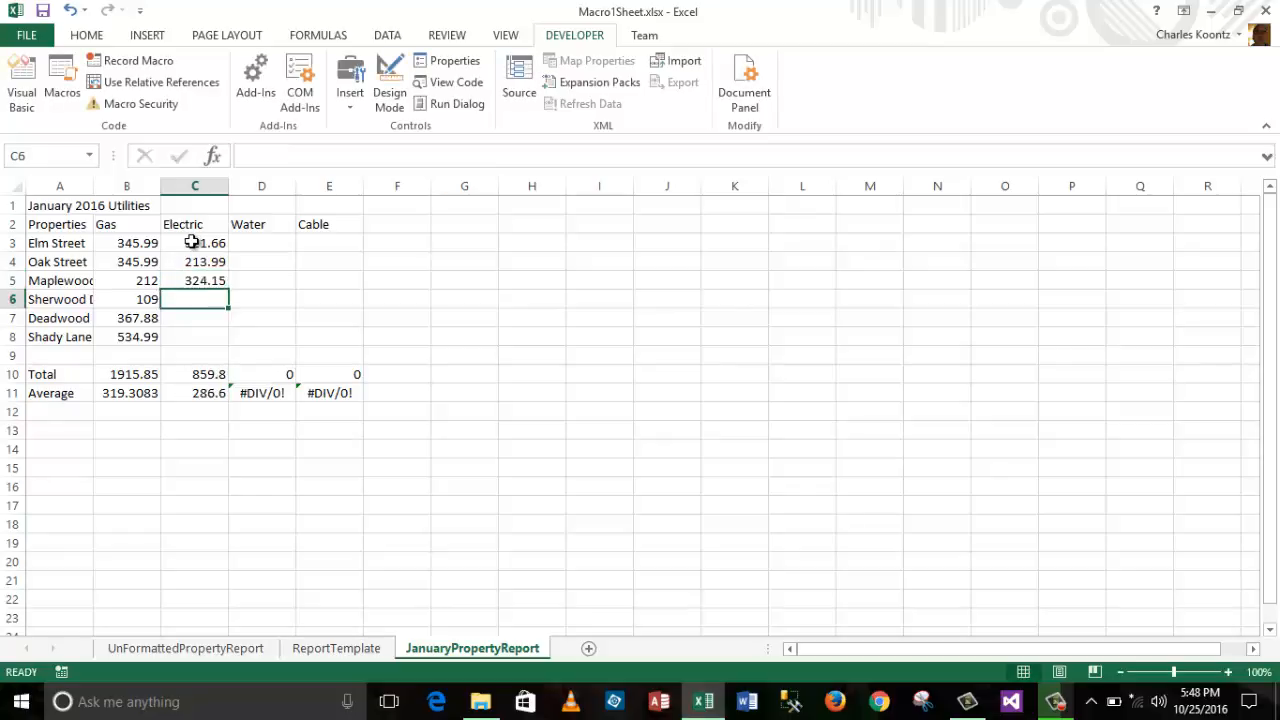
{"action": "type", "text": "432"}
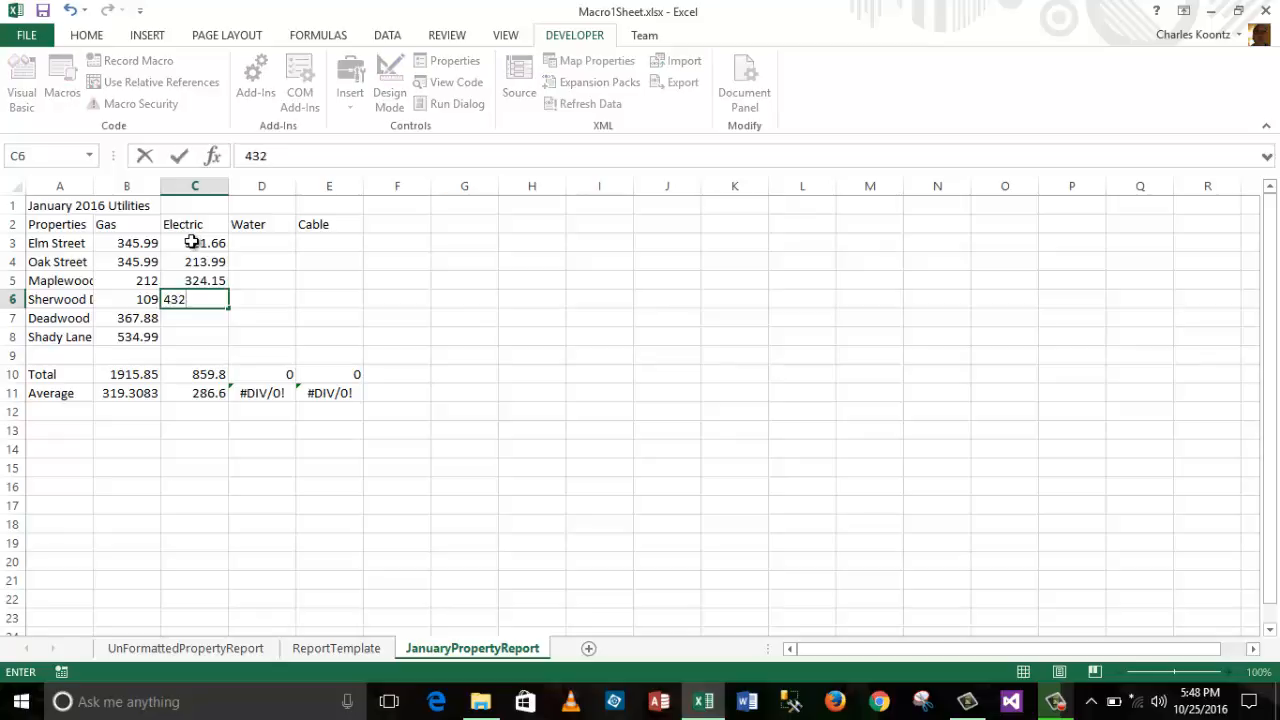
{"action": "key", "text": "Return"}
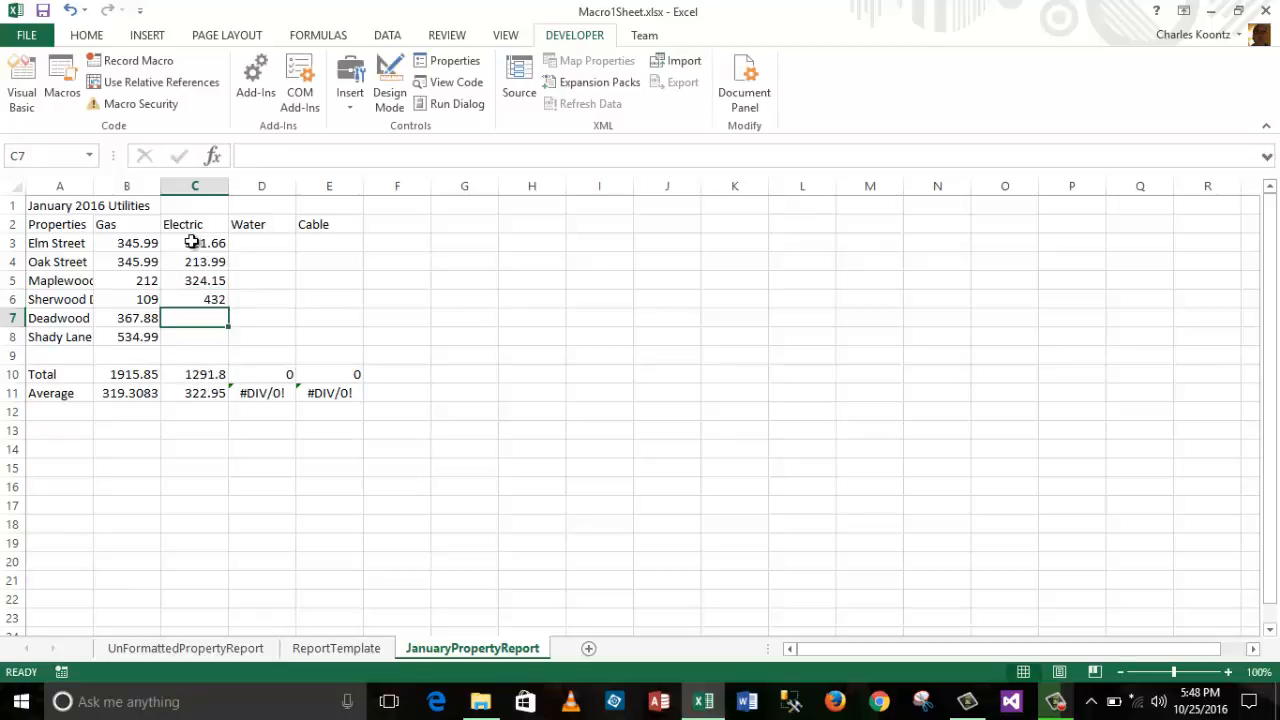
{"action": "type", "text": "5"}
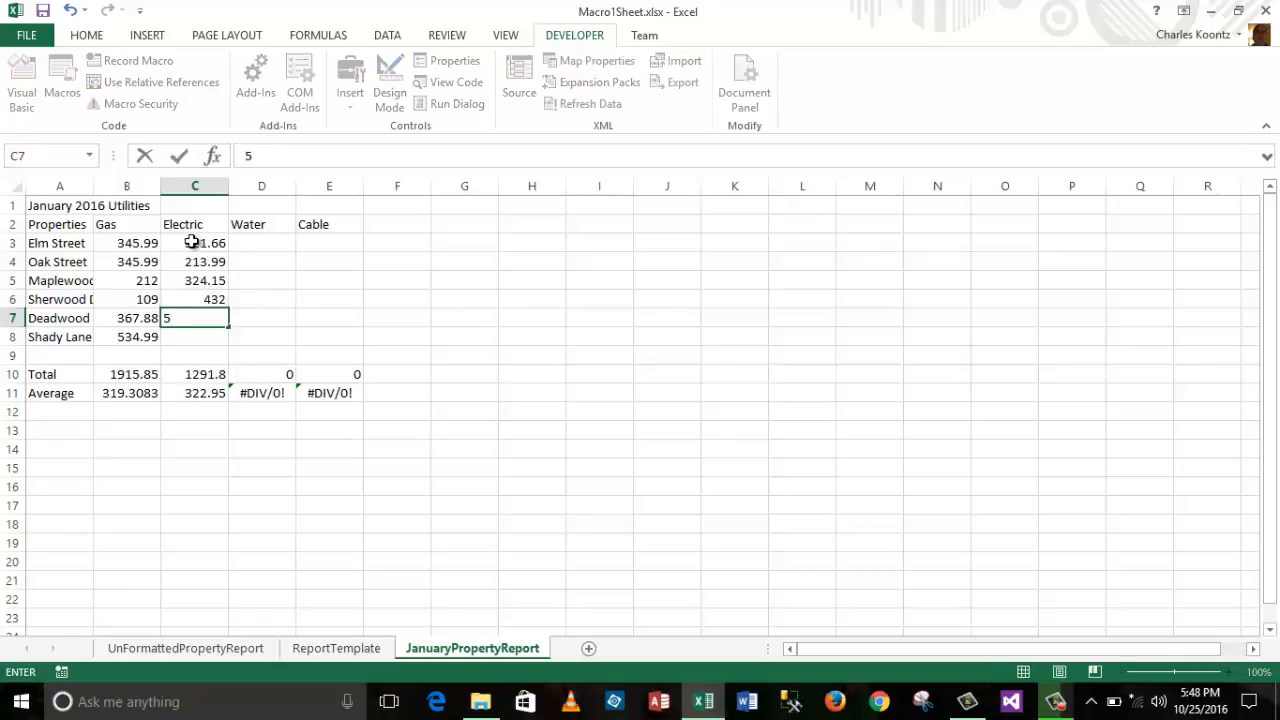
{"action": "type", "text": "43.22"}
{"action": "key", "text": "Return"}
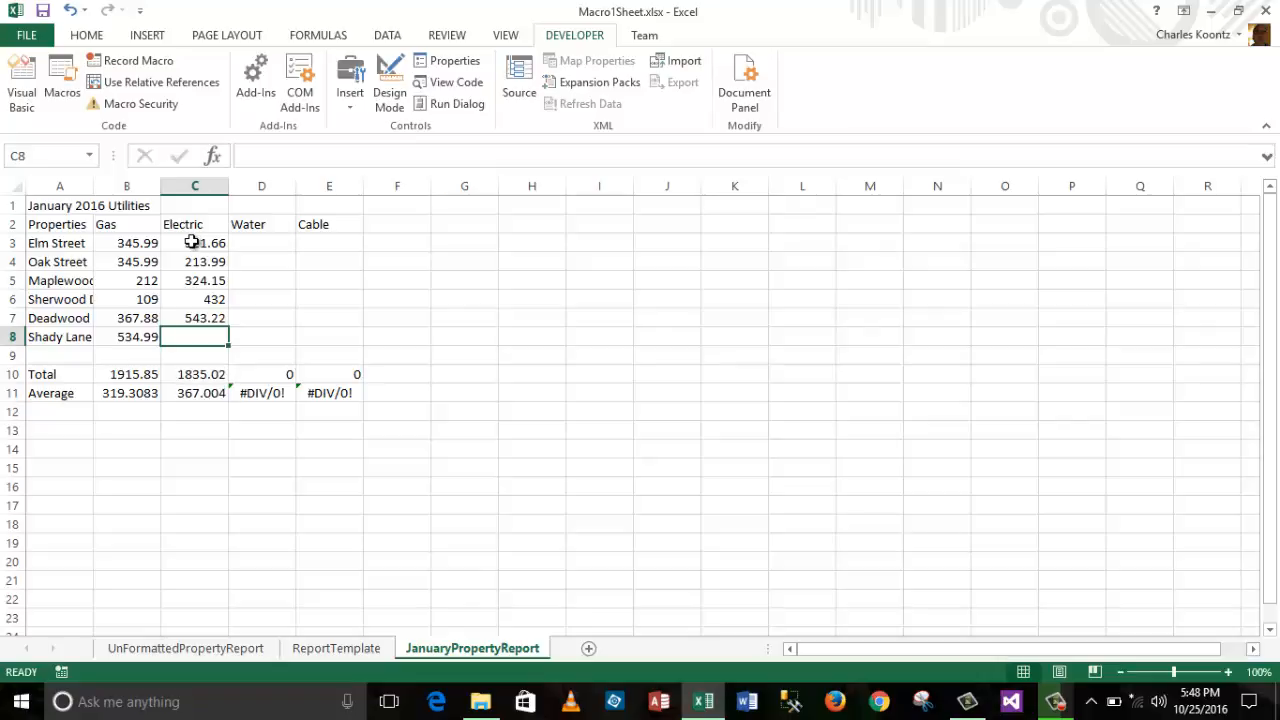
{"action": "type", "text": "44"}
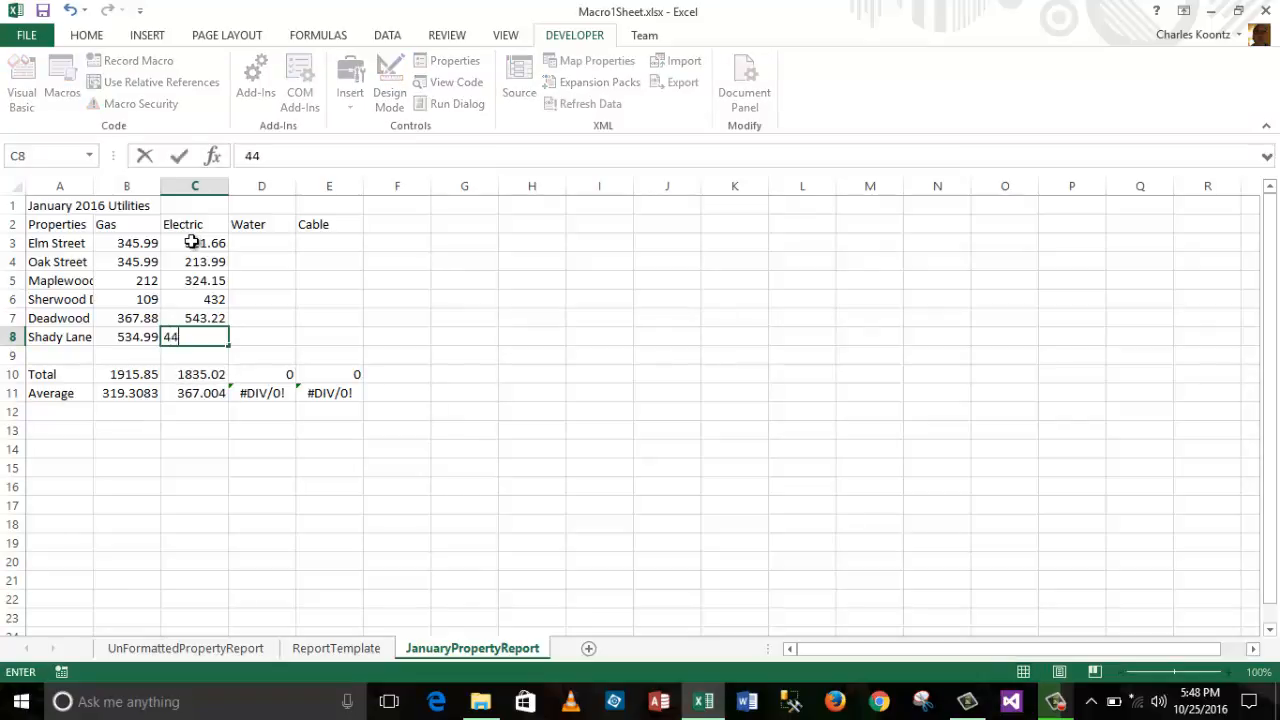
{"action": "type", "text": "4"}
Step: Enter 234 in D3 and fill it down the Water column to D8
{"action": "left_click", "coordinate": [275, 248]}
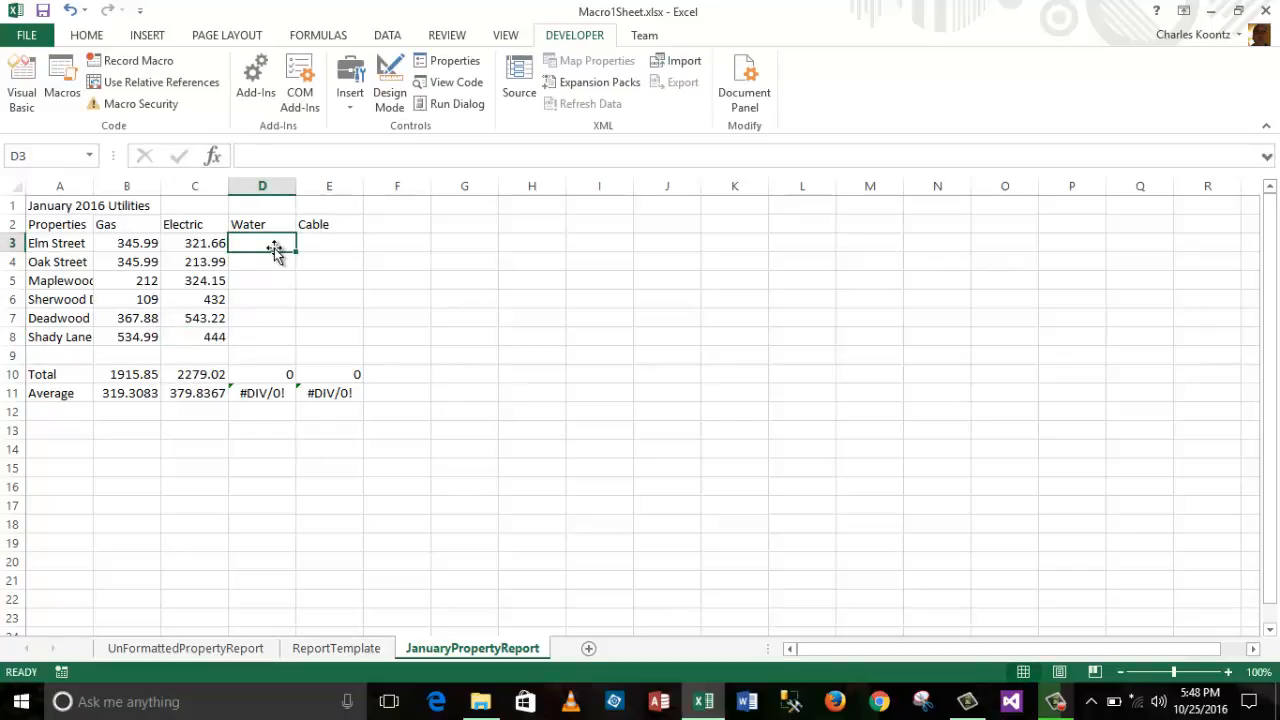
{"action": "type", "text": "23"}
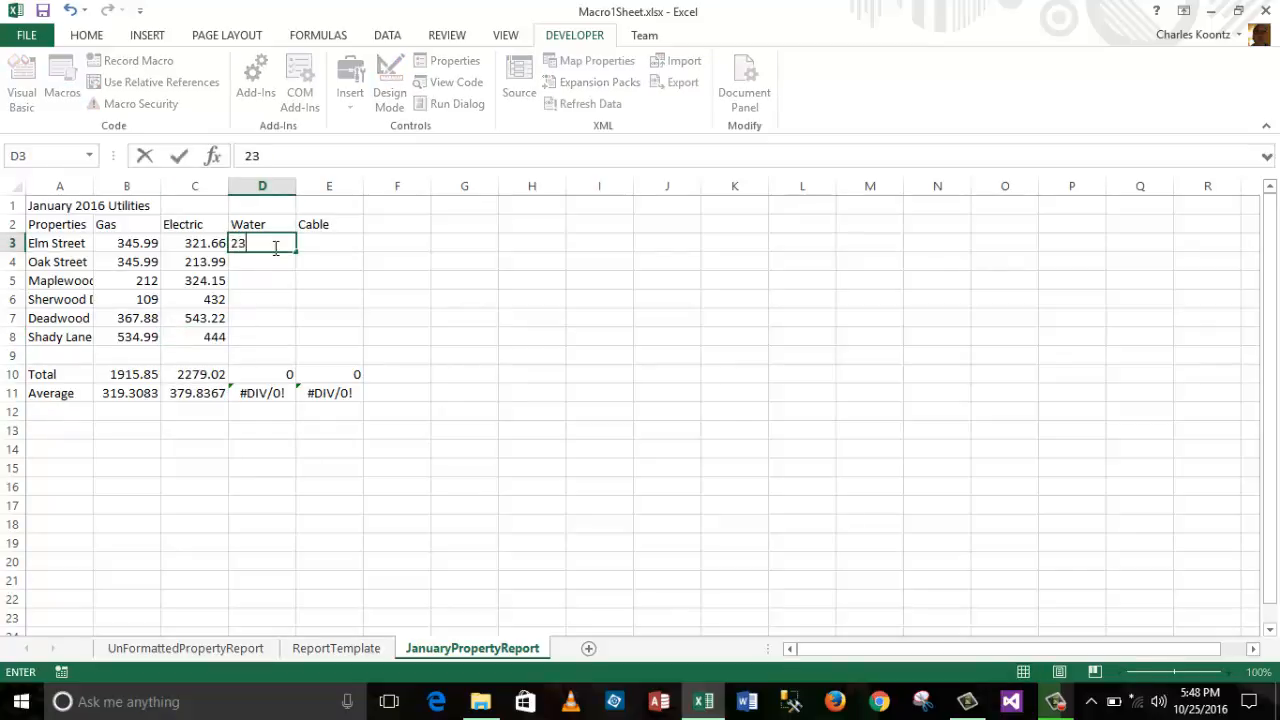
{"action": "type", "text": "4"}
{"action": "left_click", "coordinate": [428, 280]}
{"action": "left_click", "coordinate": [261, 244]}
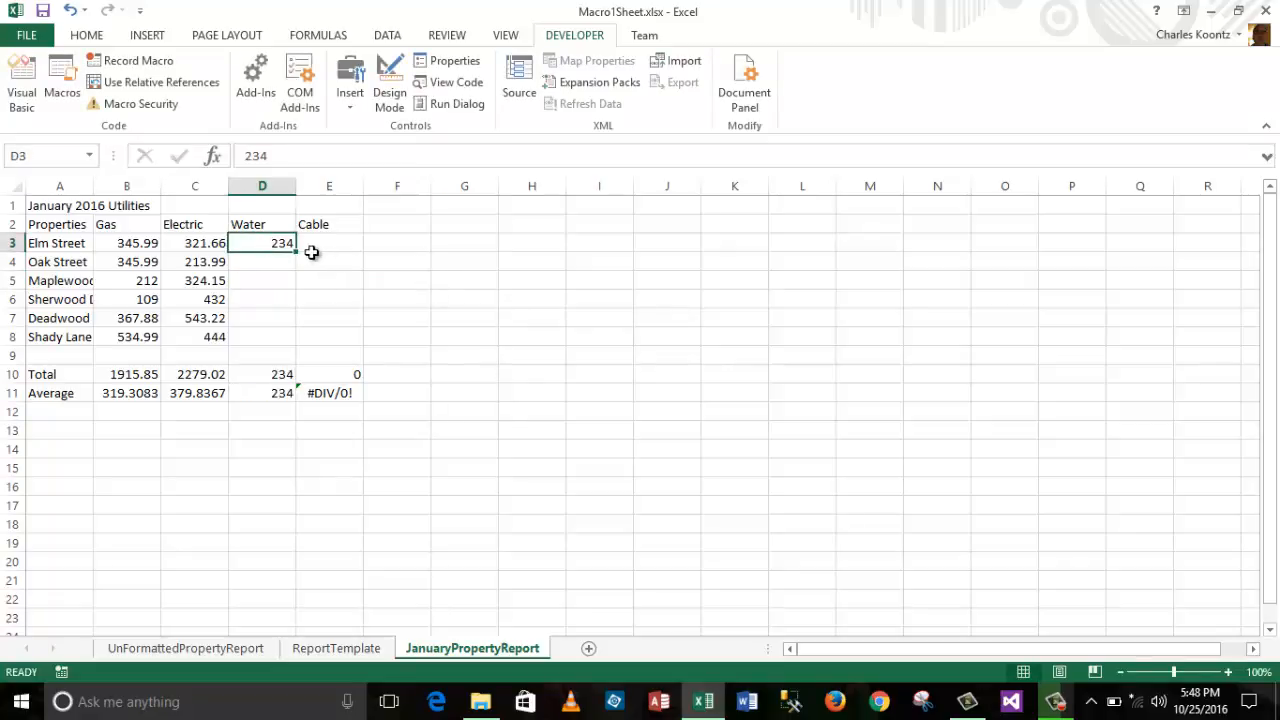
{"action": "left_click_drag", "start_coordinate": [295, 251], "coordinate": [306, 354]}
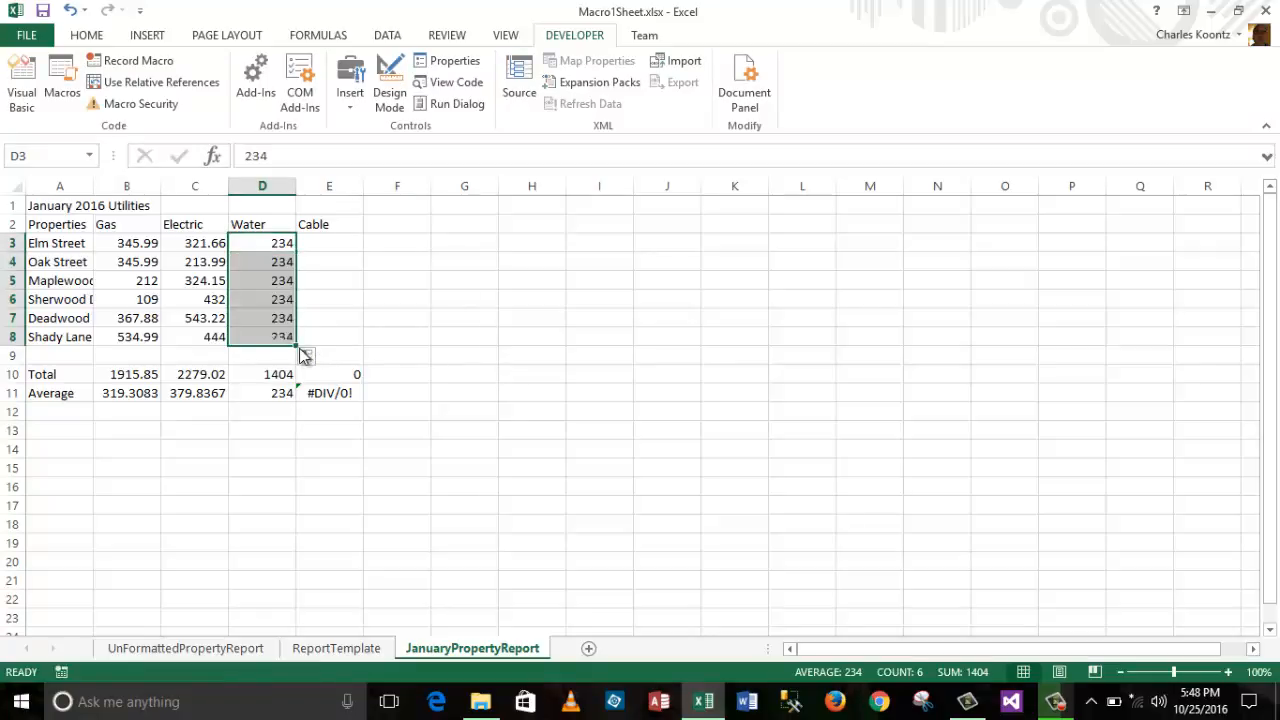
Step: Enter 30.00 in E3 and fill it down the Cable column to E8
{"action": "left_click", "coordinate": [323, 247]}
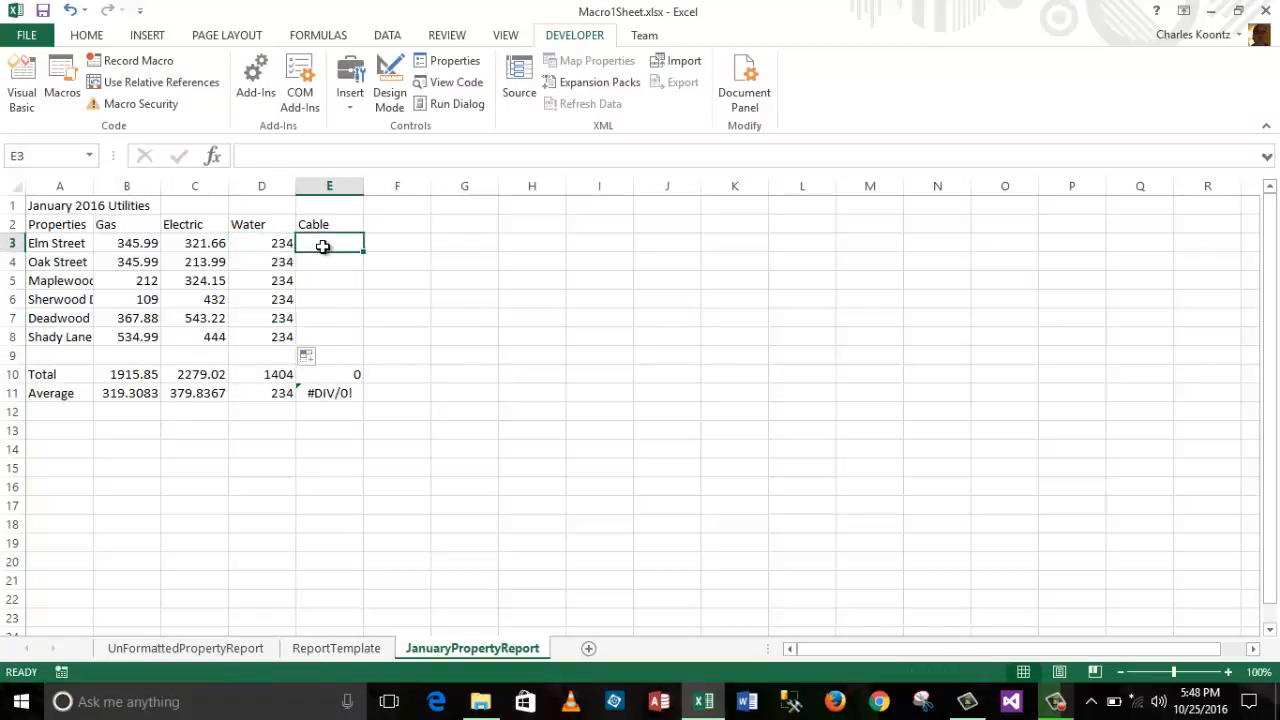
{"action": "type", "text": "30.00"}
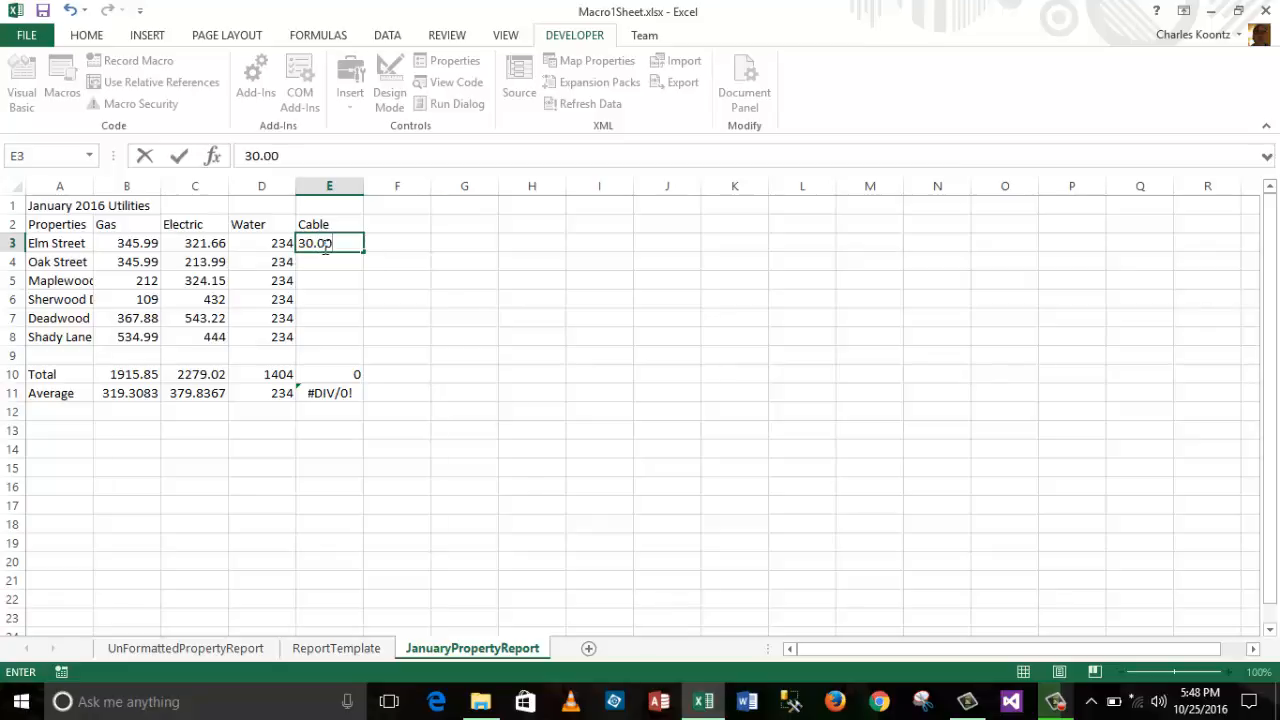
{"action": "left_click", "coordinate": [473, 310]}
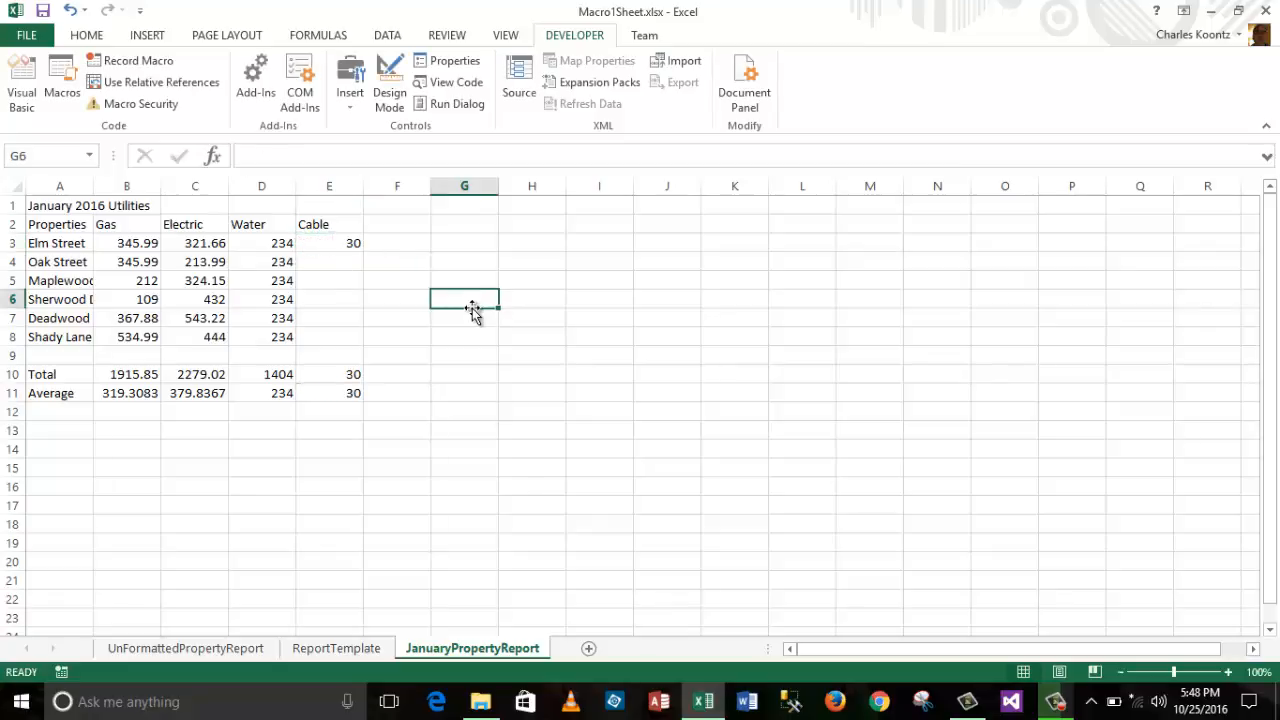
{"action": "left_click_drag", "start_coordinate": [349, 244], "coordinate": [357, 334]}
{"action": "left_click", "coordinate": [338, 246]}
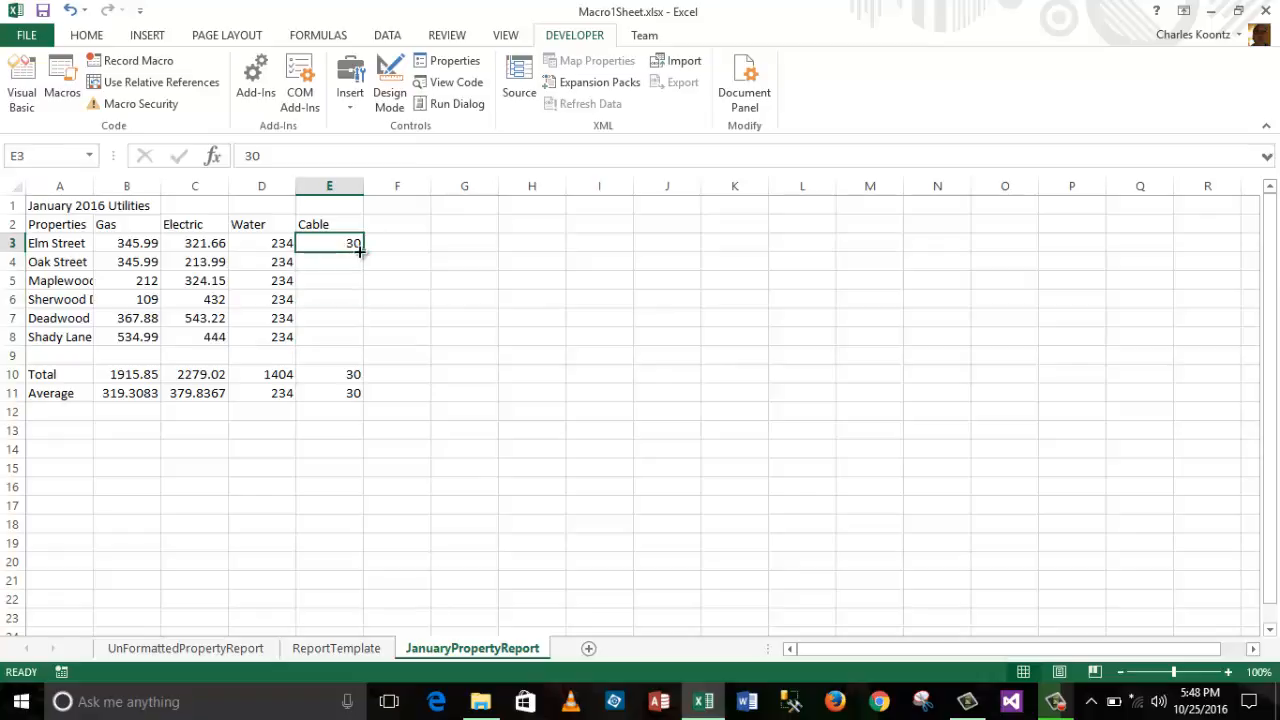
{"action": "left_click_drag", "start_coordinate": [363, 251], "coordinate": [369, 343]}
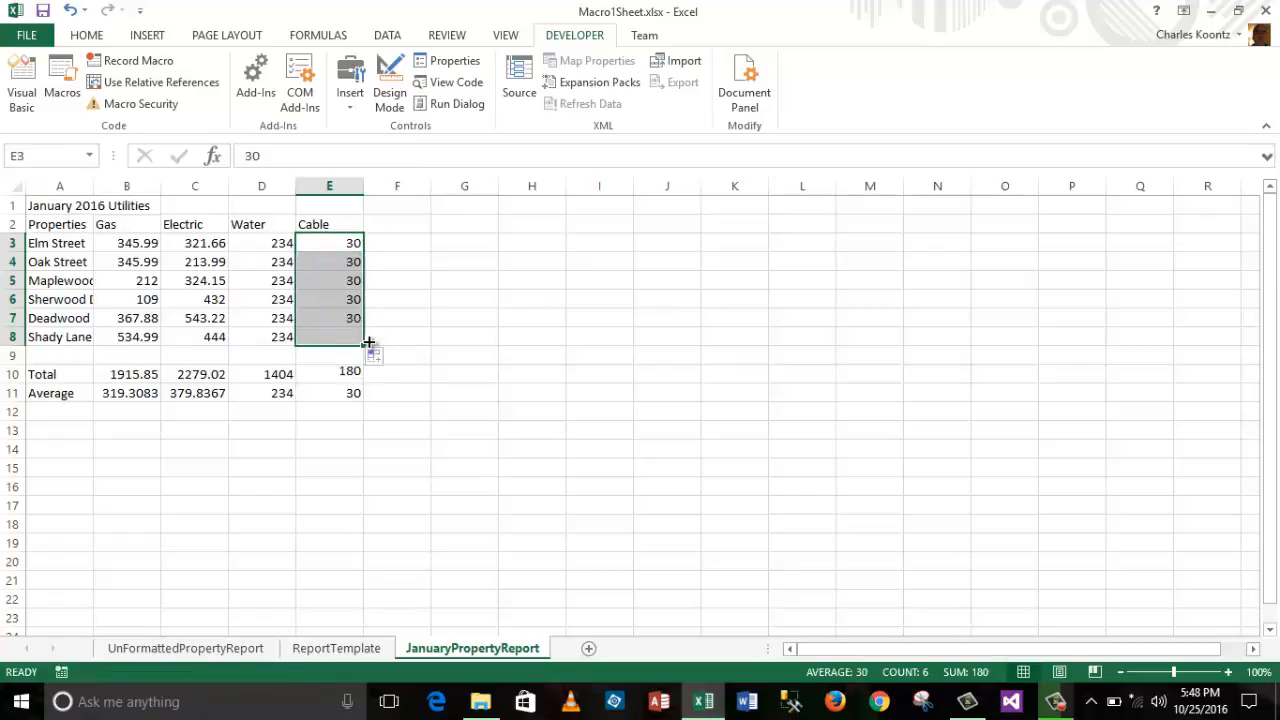
{"action": "left_click", "coordinate": [623, 390]}
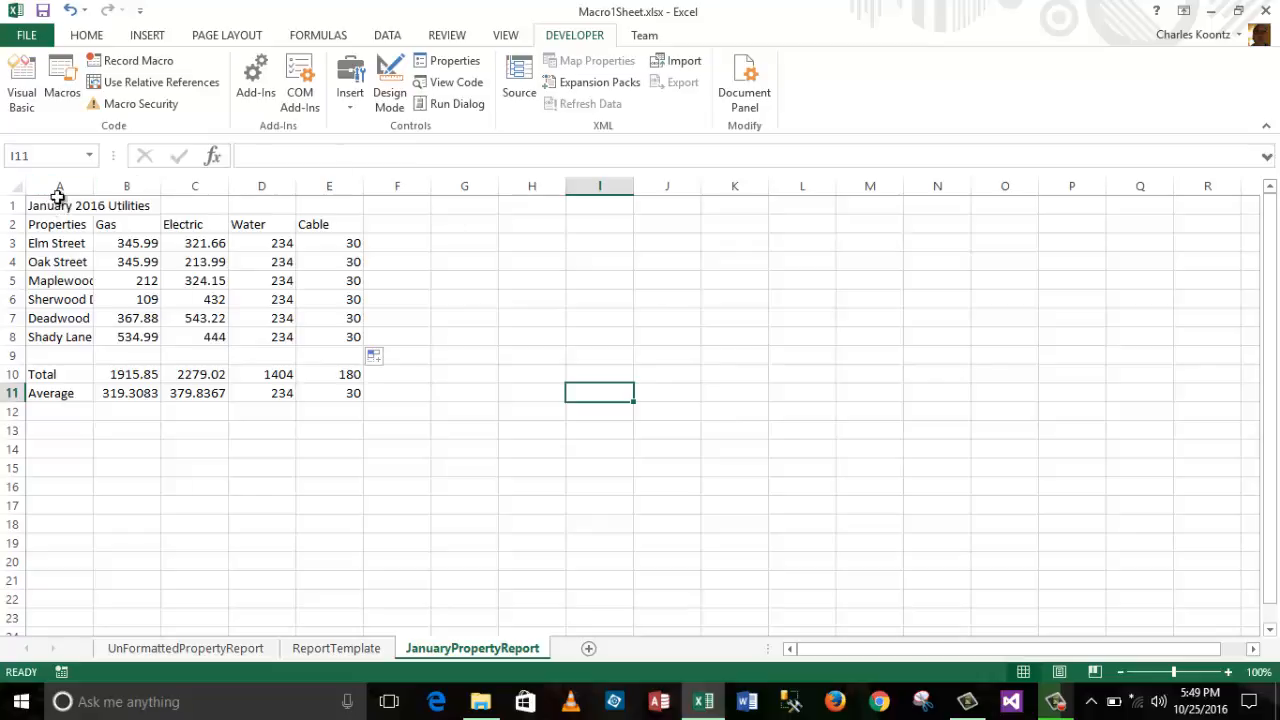
Step: Run the Macro1FormatUtilityReport macro on the selected report range A1:E12
{"action": "left_click_drag", "start_coordinate": [41, 208], "coordinate": [358, 393]}
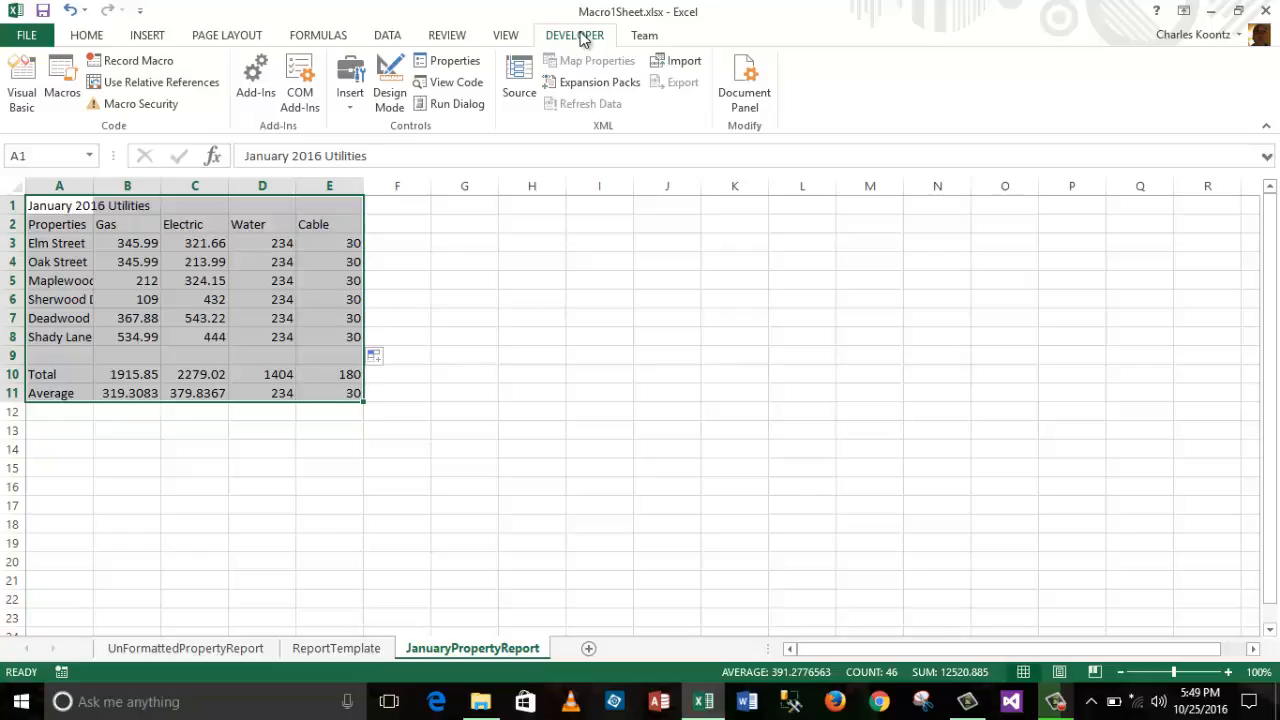
{"action": "left_click", "coordinate": [60, 78]}
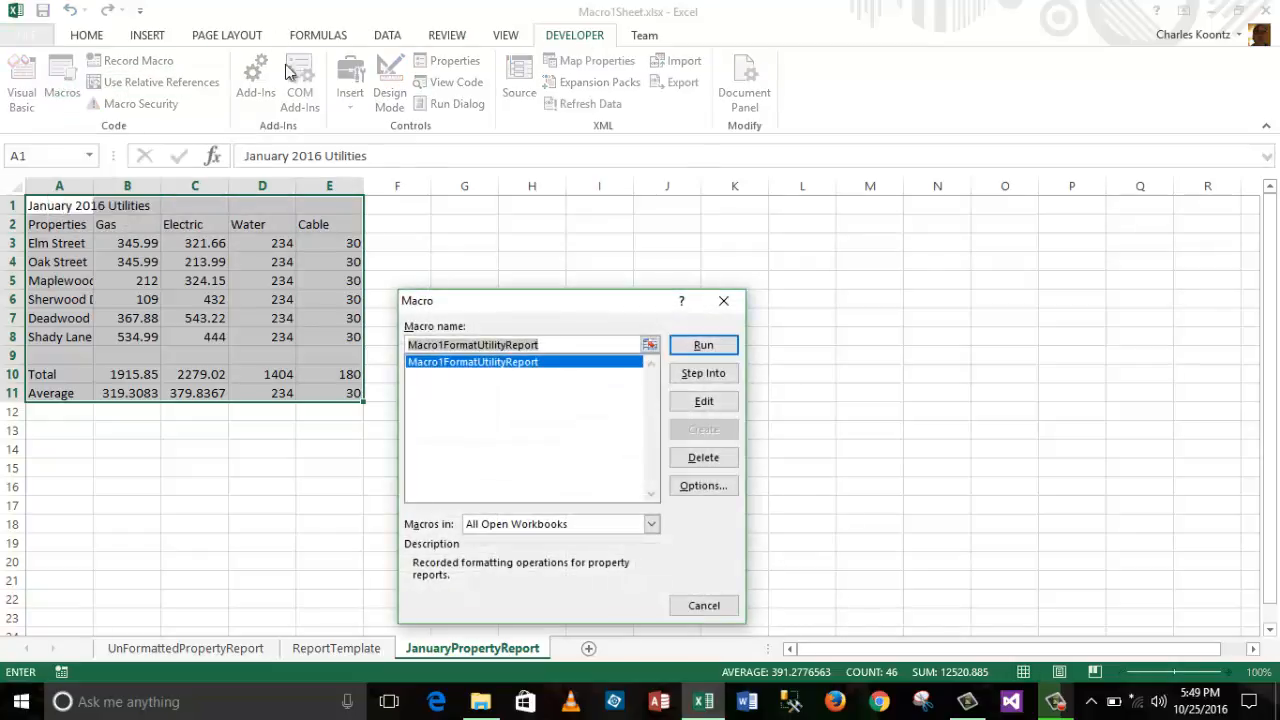
{"action": "left_click", "coordinate": [563, 366]}
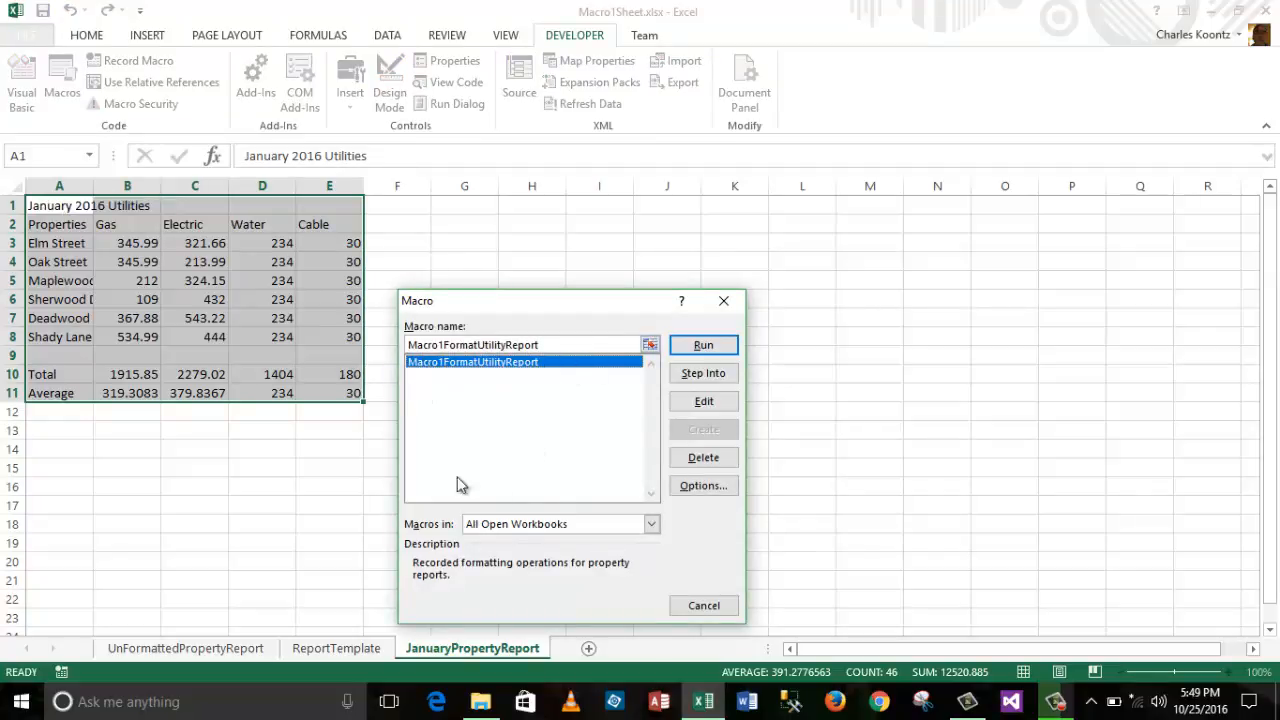
{"action": "left_click", "coordinate": [713, 347]}
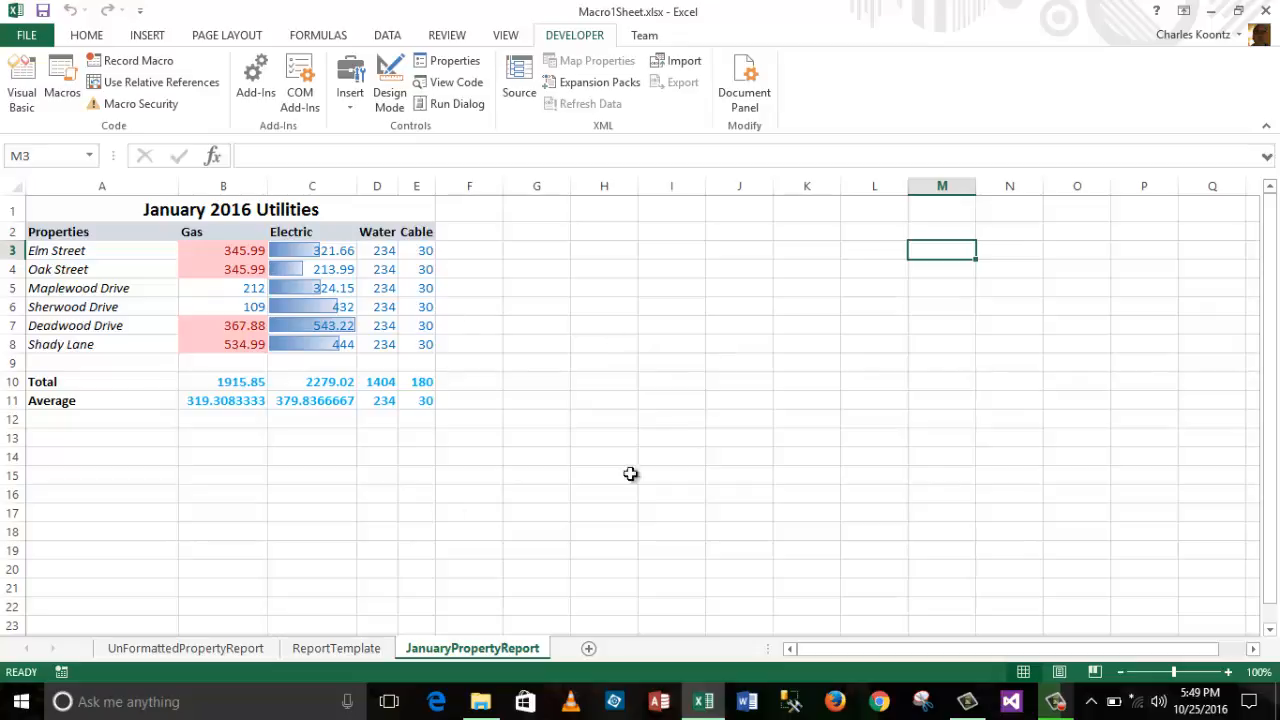
Step: Compare the UnFormattedPropertyReport, ReportTemplate and JanuaryPropertyReport sheets, finishing on UnFormattedPropertyReport
{"action": "left_click", "coordinate": [209, 650]}
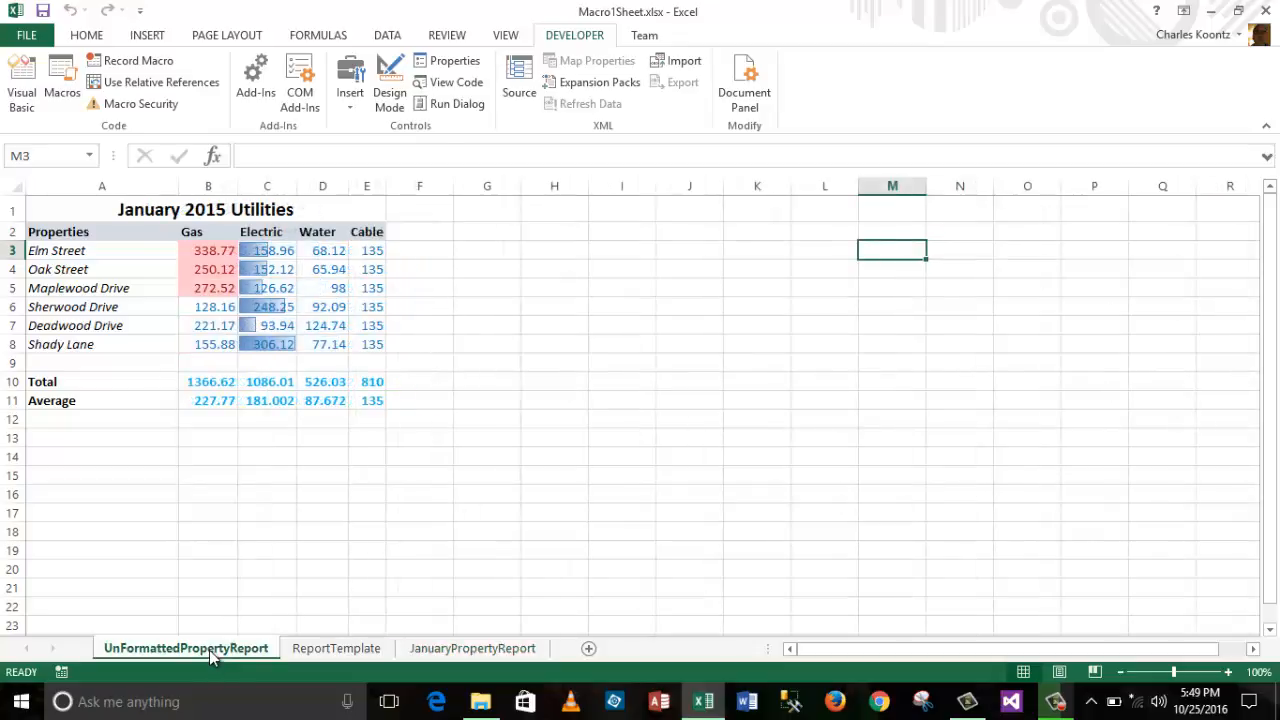
{"action": "left_click", "coordinate": [348, 650]}
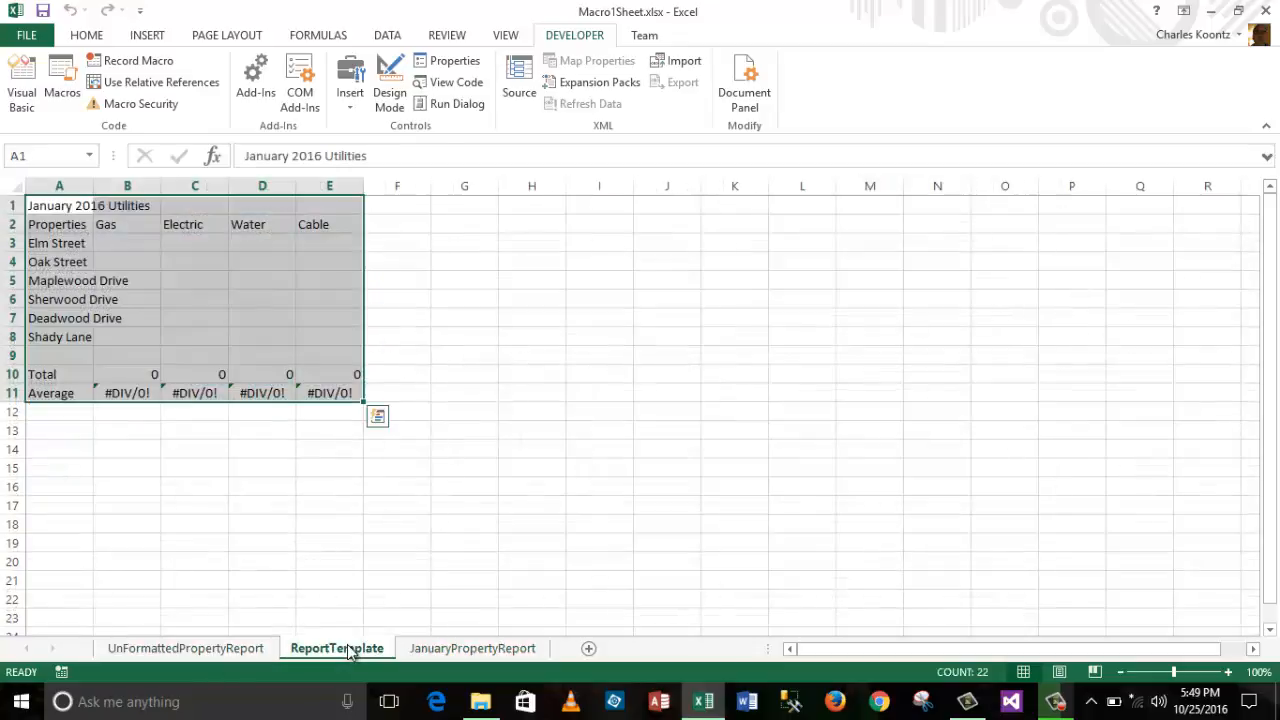
{"action": "left_click", "coordinate": [453, 652]}
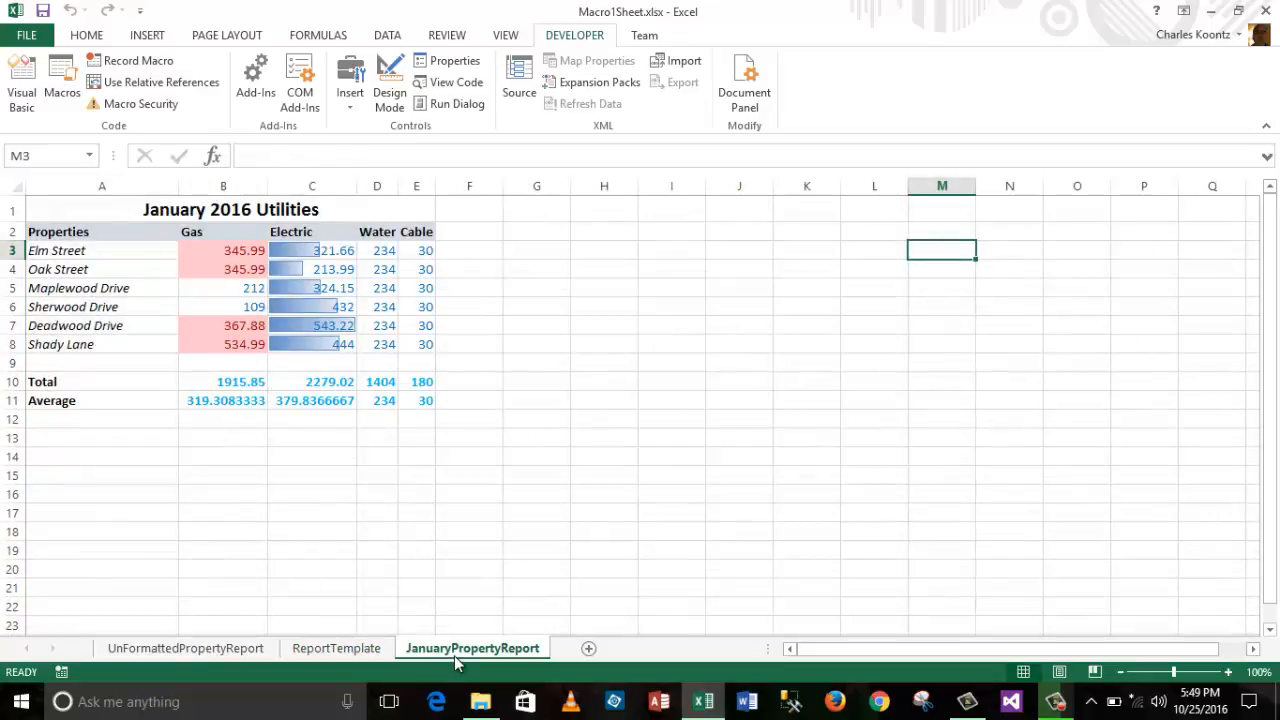
{"action": "left_click", "coordinate": [165, 649]}
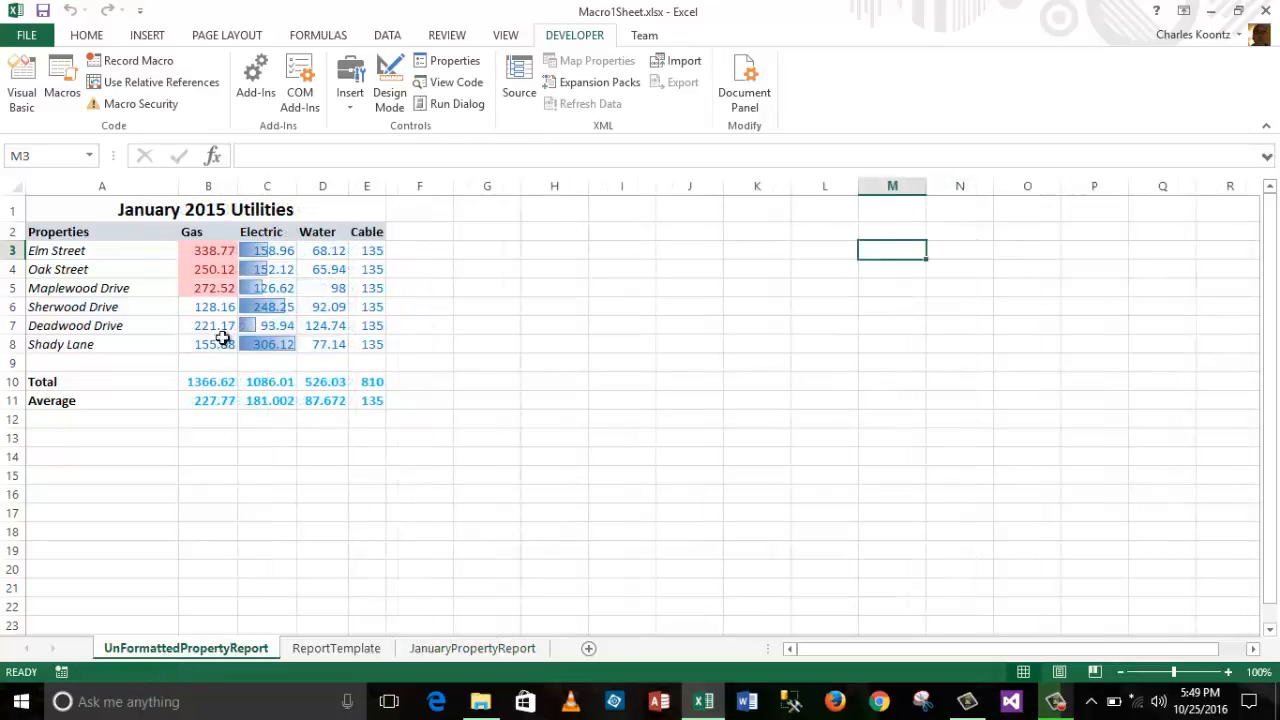